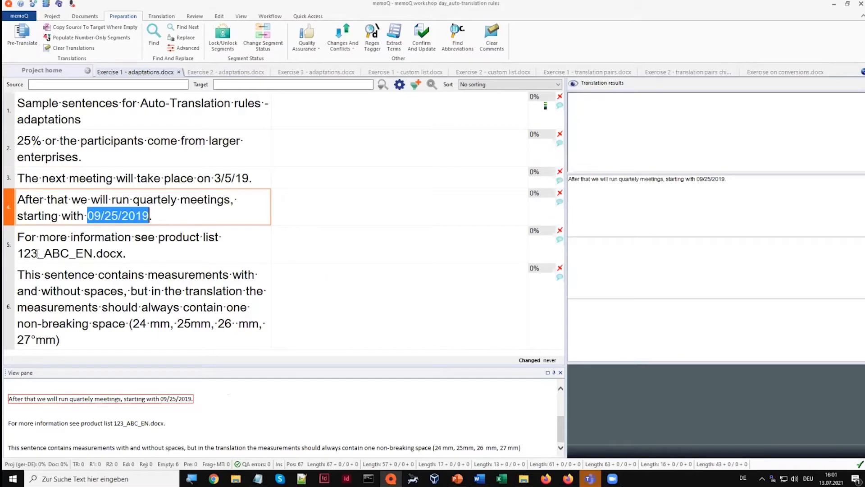
Examine the file name, measurement and percentage patterns in the source segments of Exercise 1 - adaptations.docx
left_click_drag(19, 254, 93, 255)
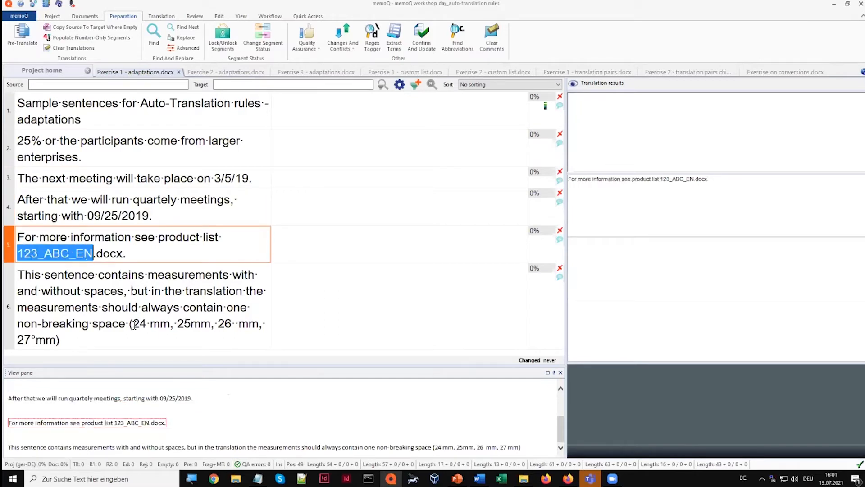
left_click_drag(133, 324, 259, 324)
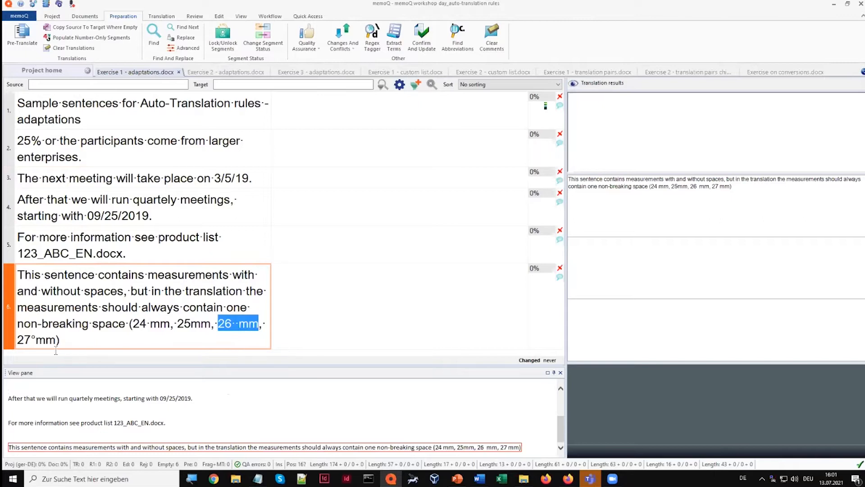
left_click_drag(30, 339, 36, 340)
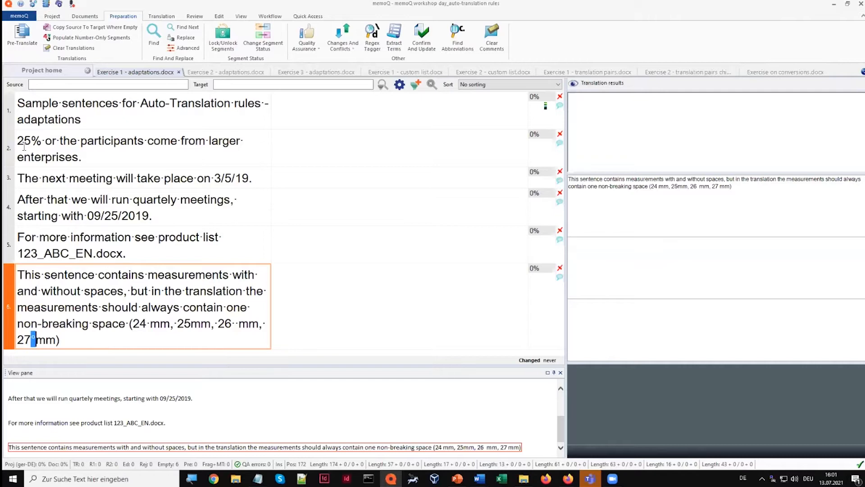
left_click_drag(18, 140, 42, 141)
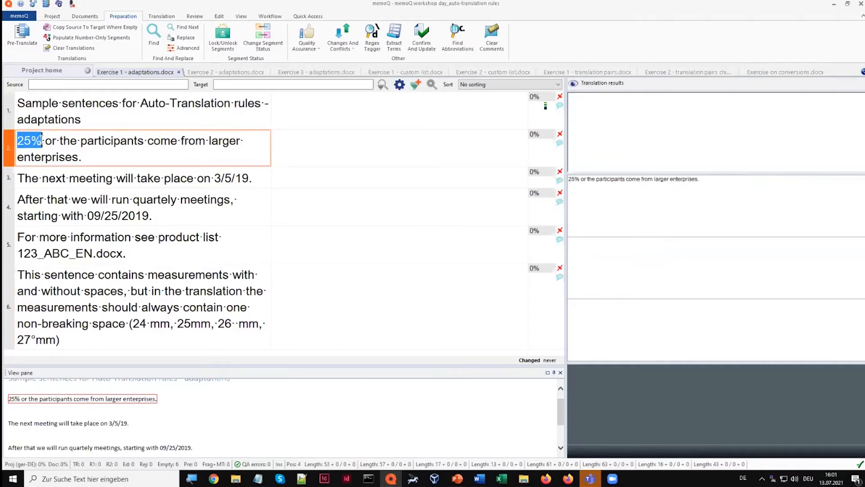
Open the memoQ workshop auto-translation rule set for editing from the project's settings
left_click(49, 71)
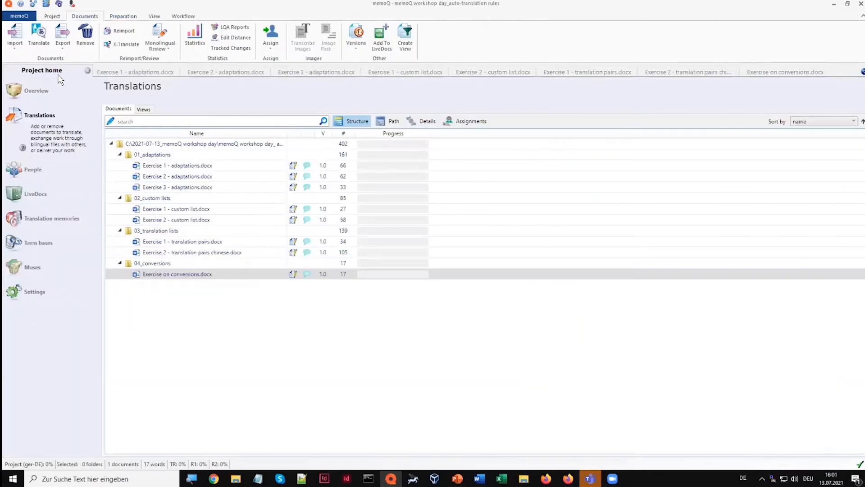
left_click(50, 291)
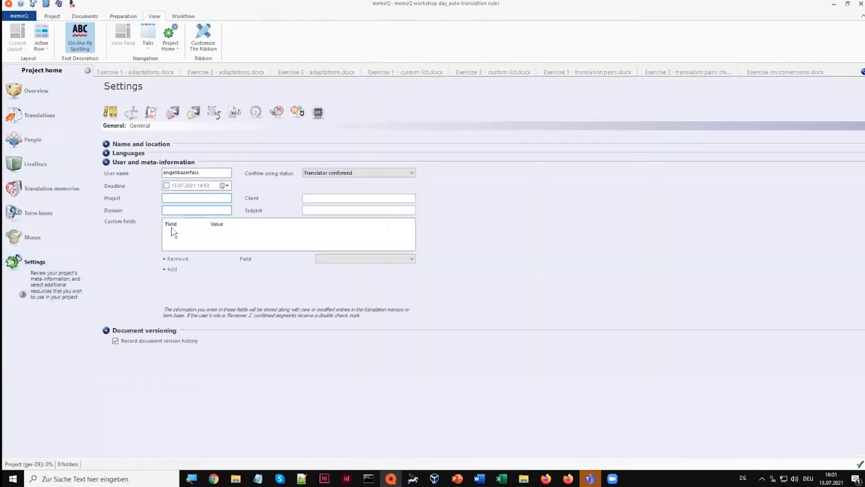
left_click(217, 118)
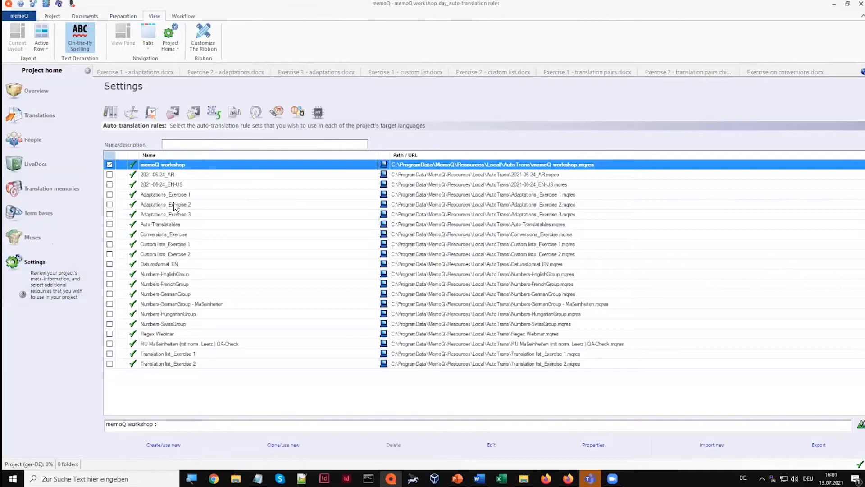
left_click(491, 445)
left_click(224, 258)
left_click(350, 259)
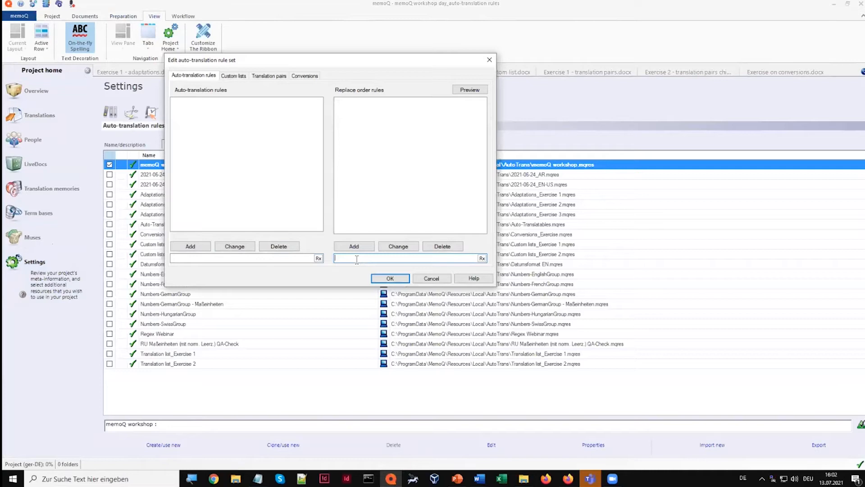
Add the auto-translation rule (\d+)% to match percentages, with the number captured as a group
left_click(238, 260)
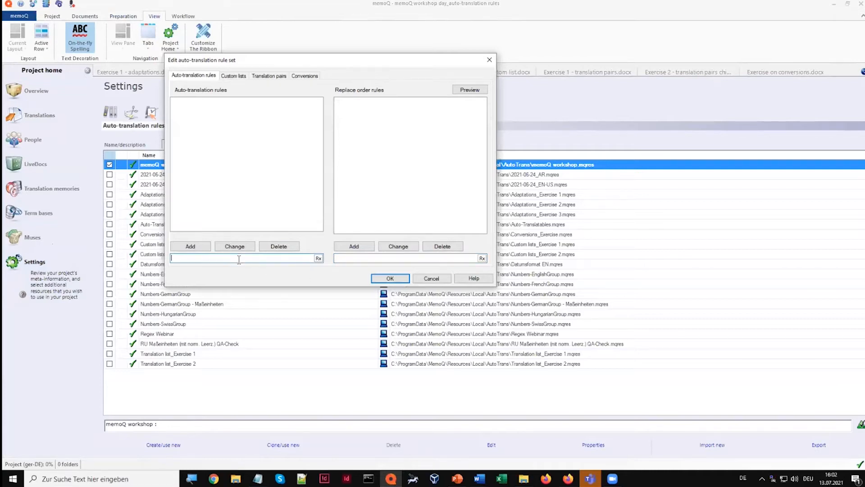
type("\\d+")
type("%")
key("Left")
key("Left")
key("Left")
key("Left")
type("(")
key("Right")
type(")")
left_click(191, 246)
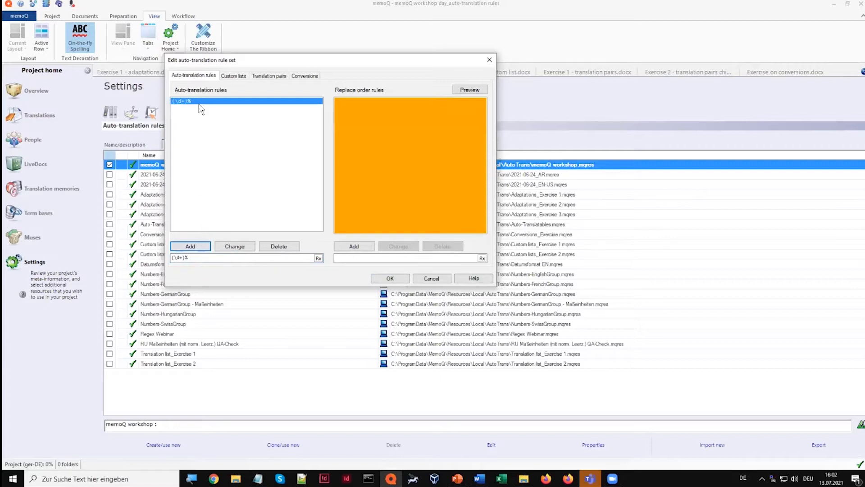
Add the replace order rule "% $1" for the percentage rule
left_click(354, 258)
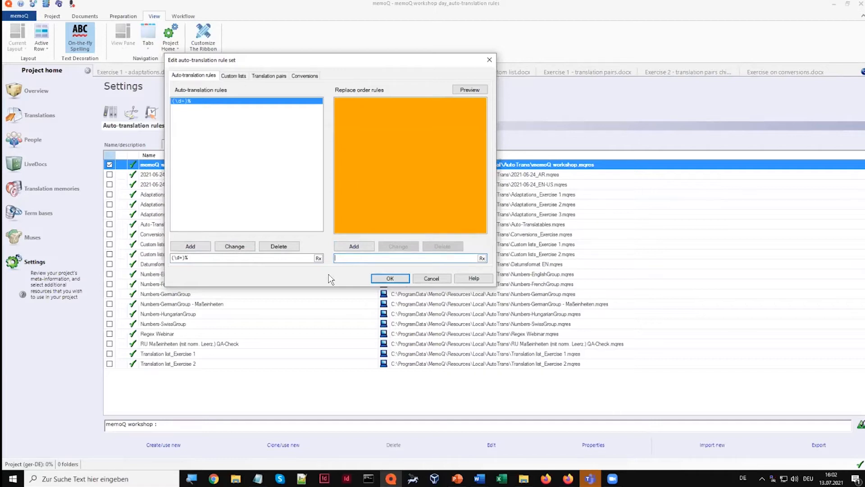
type("$")
type("$")
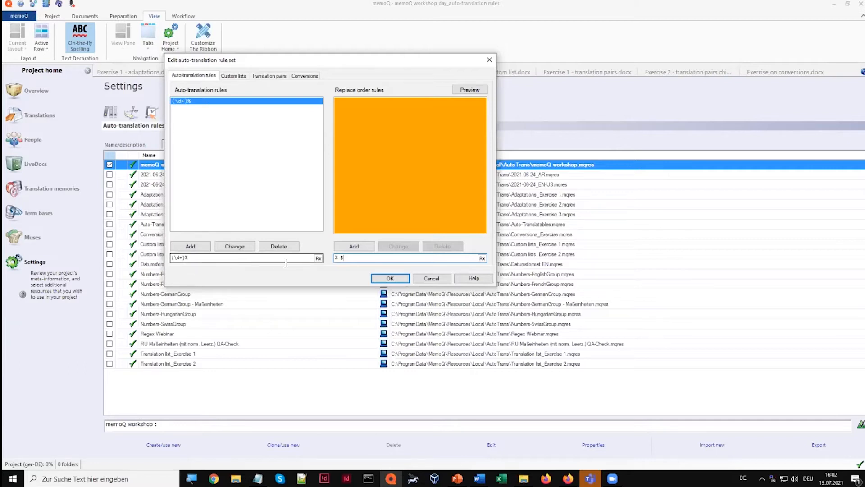
type("1")
left_click(366, 243)
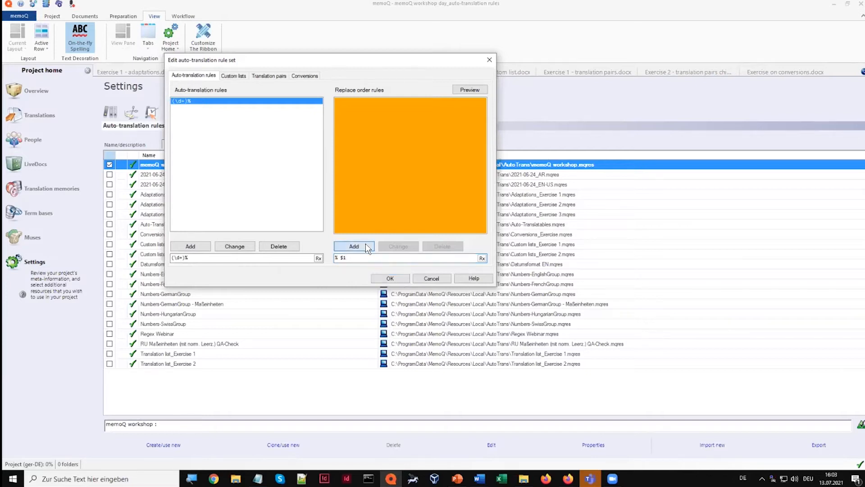
Test the percentage rule in the auto-translation preview with the sample text 25%, and save the rule set
left_click(468, 91)
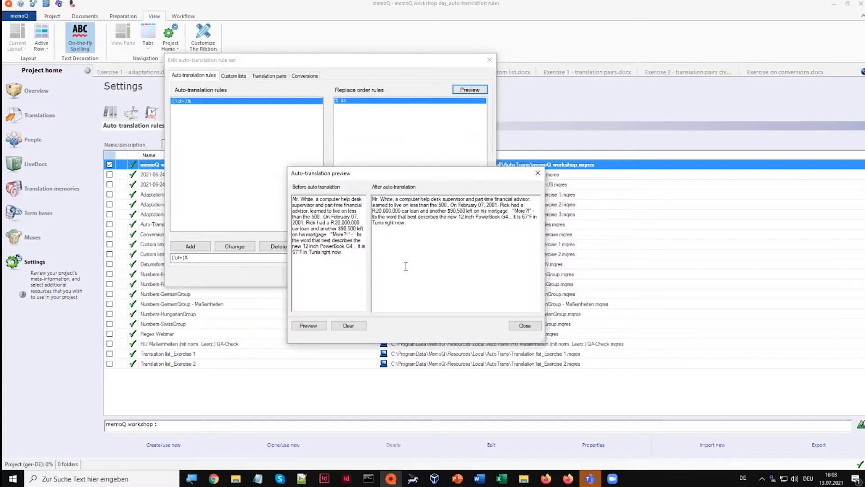
key("ctrl+a")
key("Delete")
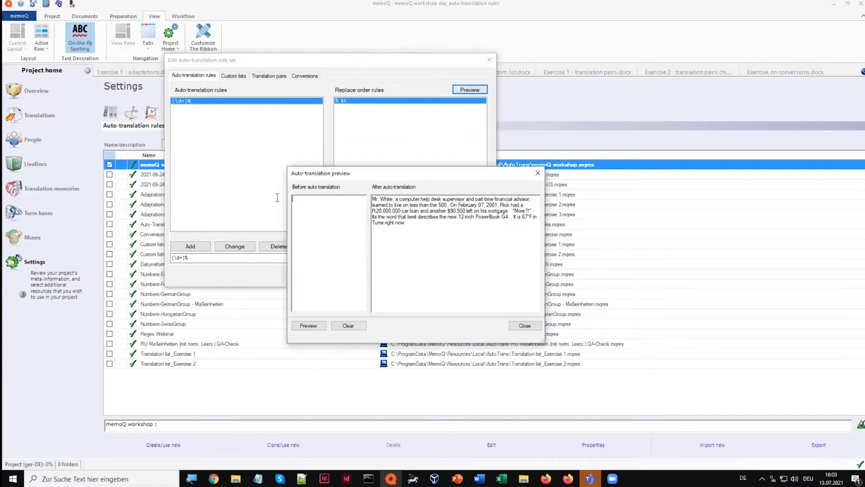
type("25%")
left_click(308, 326)
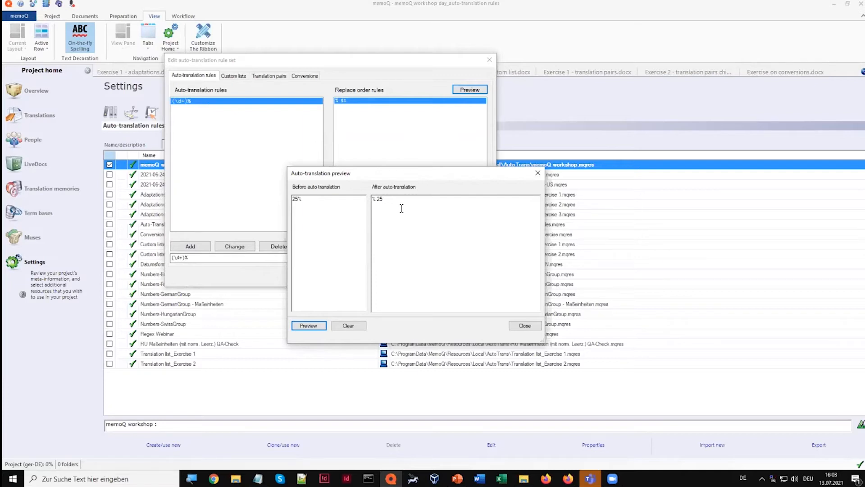
left_click(522, 325)
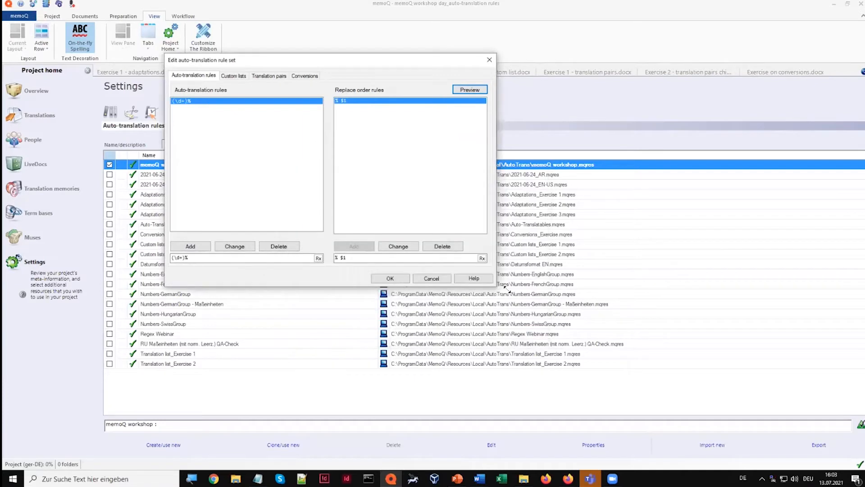
left_click(388, 280)
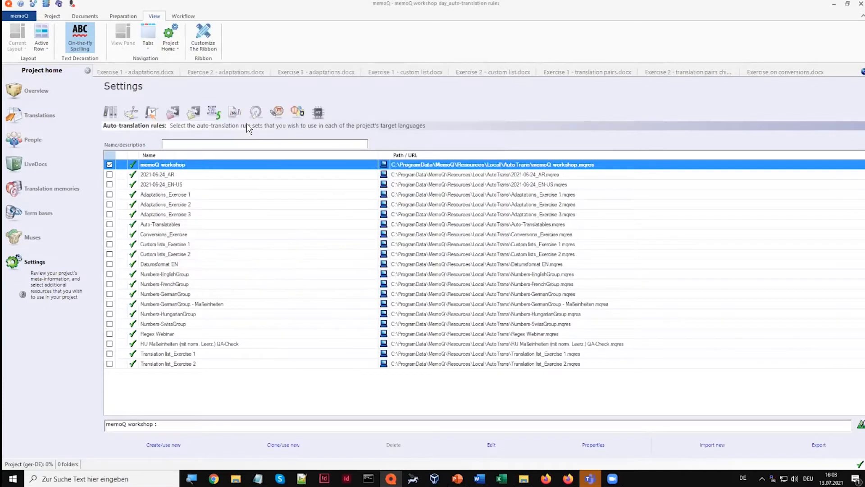
Check the auto-translation suggestion for 25% in the target of segment 2 of Exercise 1 - adaptations.docx
left_click(158, 72)
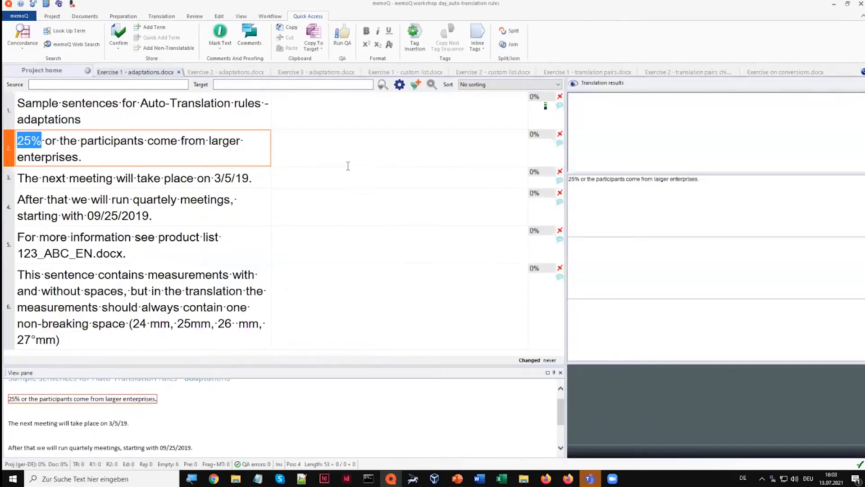
left_click(348, 173)
left_click(349, 153)
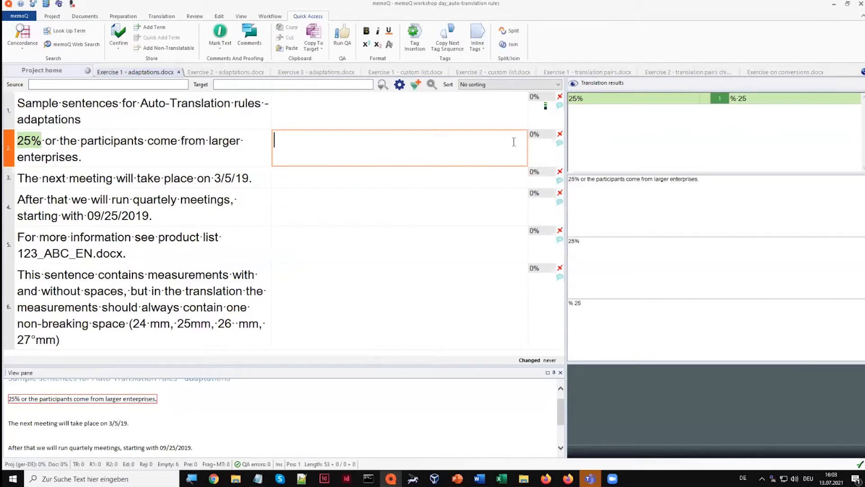
key("ctrl")
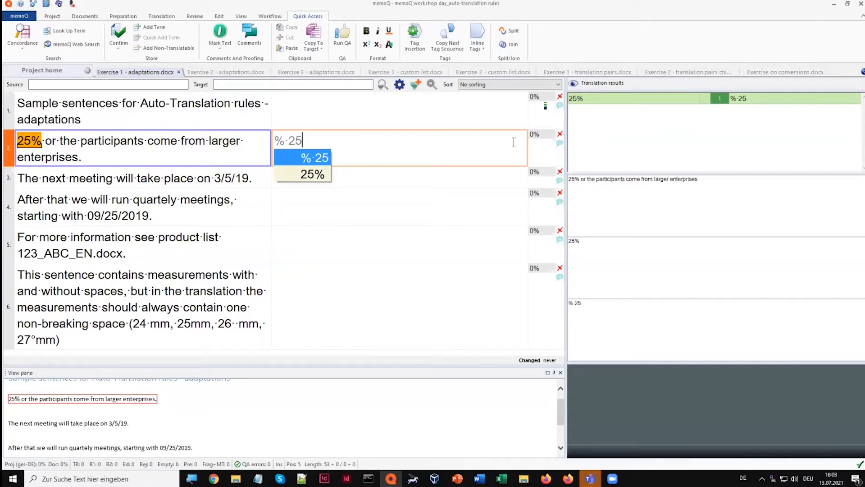
key("Escape")
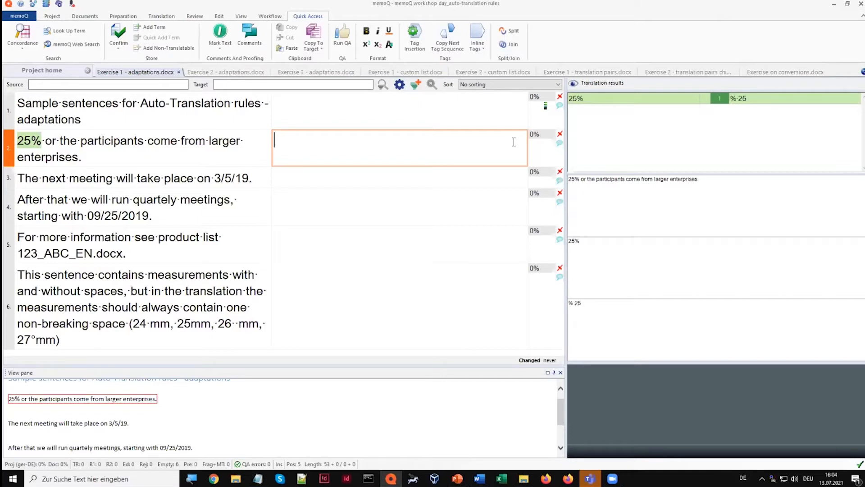
Reopen the memoQ workshop rule set for editing and look through the regex cheat sheet in the Regex Assistant
left_click(57, 72)
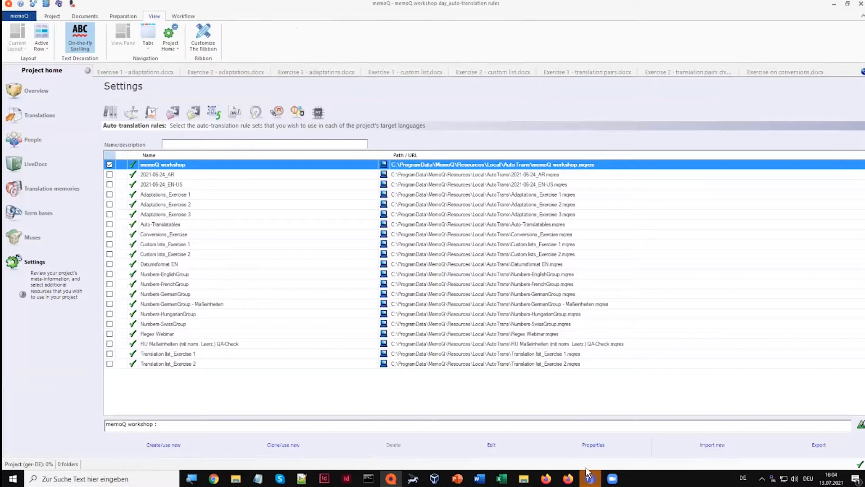
left_click(490, 445)
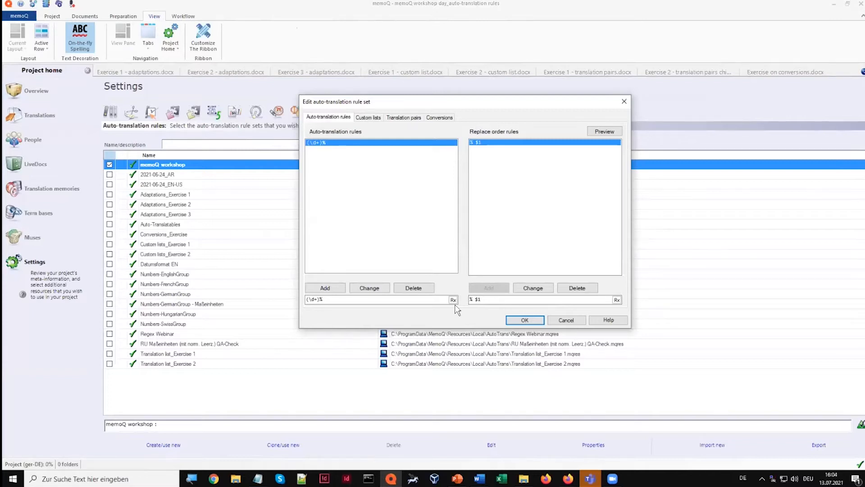
left_click(453, 300)
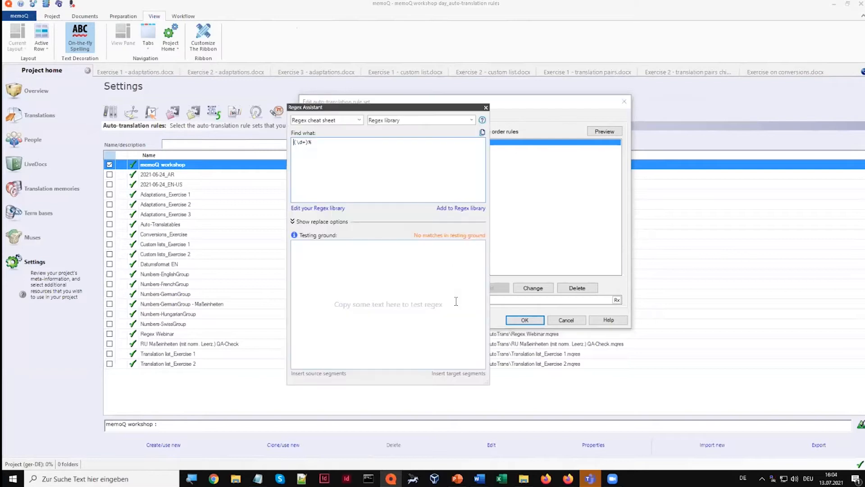
left_click(360, 120)
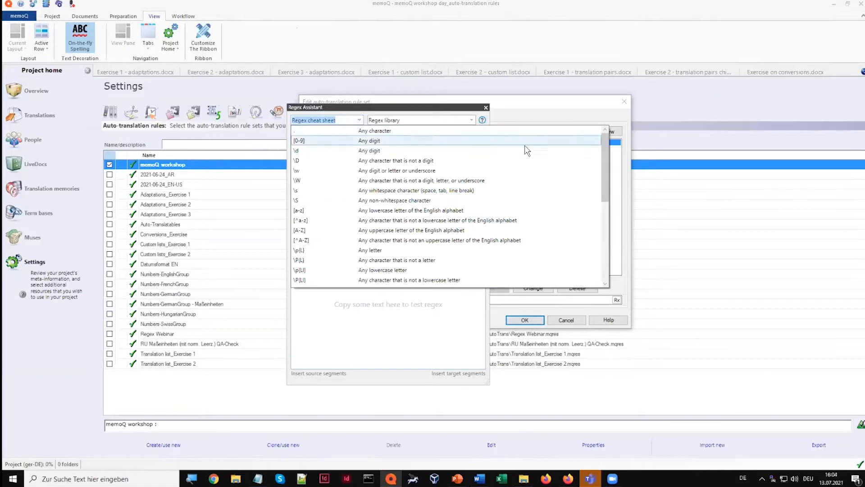
mouse_move(604, 148)
left_mouse_down()
mouse_move(596, 237)
mouse_move(608, 142)
left_mouse_up()
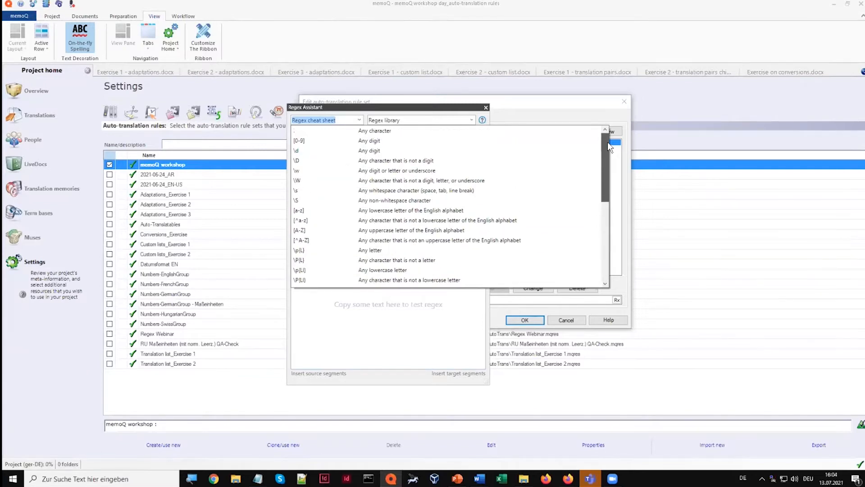
Examine the library regex for converting mm/dd/(yy)yy dates to (yy)yy. mm. dd., and close the Regex Assistant without applying it
left_click(471, 120)
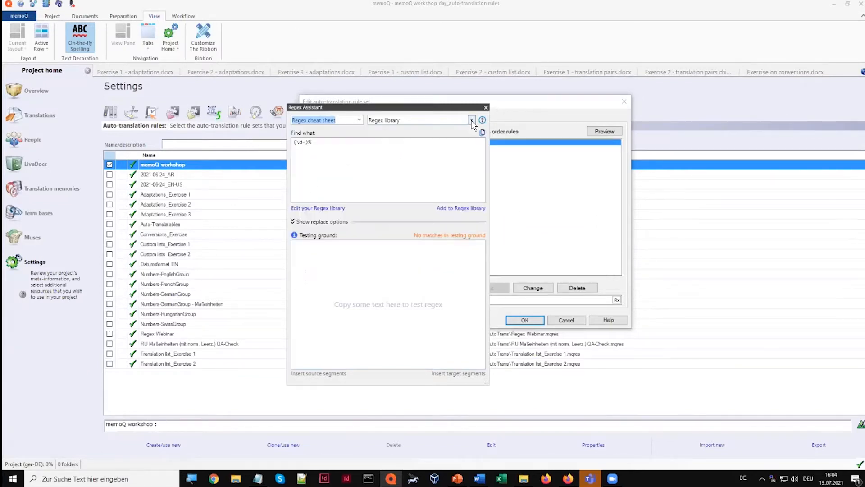
left_click(471, 120)
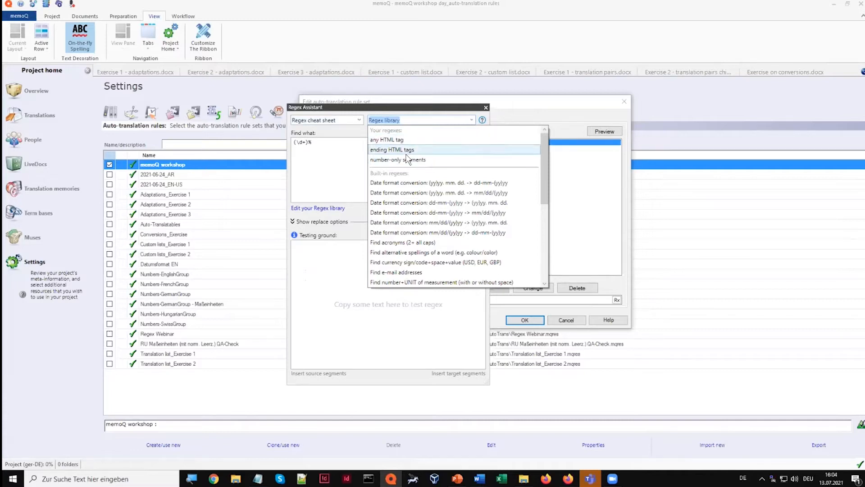
left_click(397, 224)
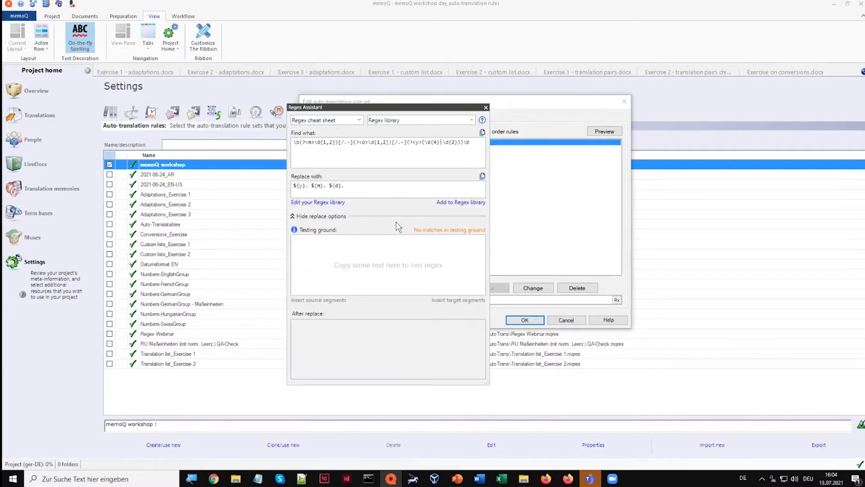
left_click_drag(296, 145, 478, 156)
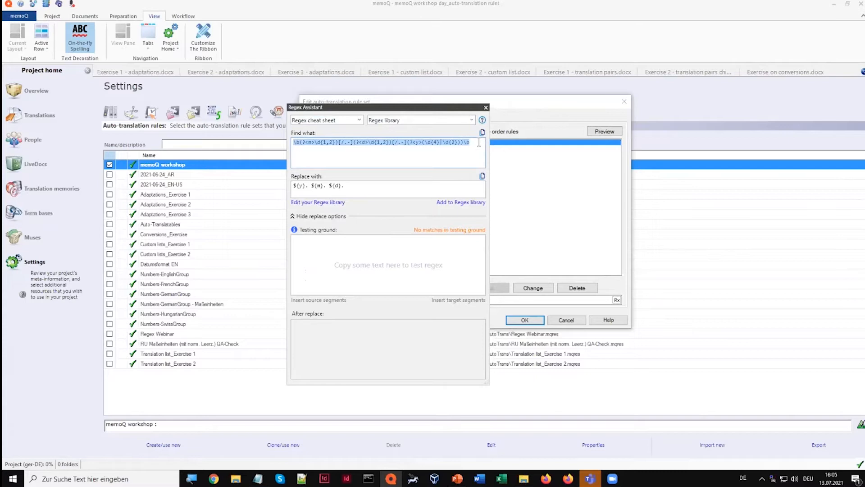
left_click(479, 142)
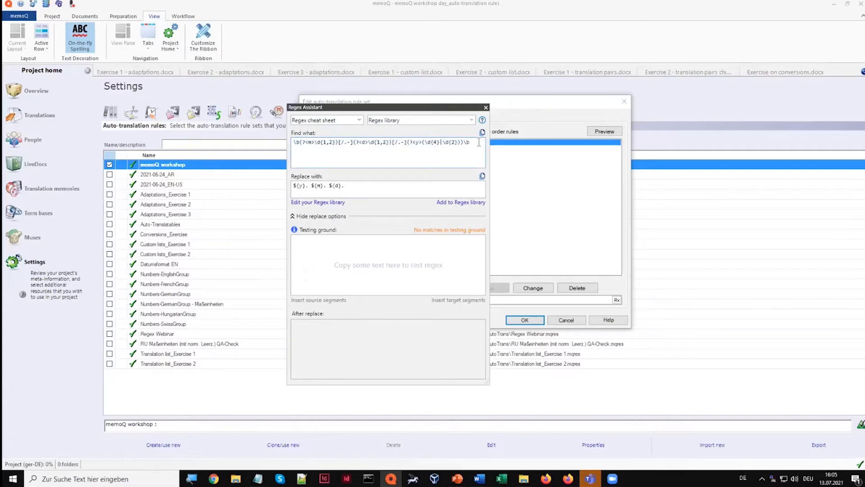
left_click(485, 107)
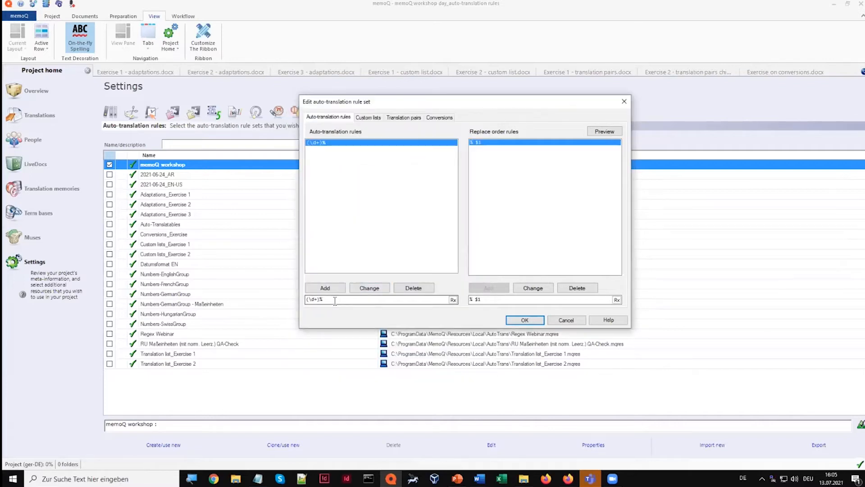
Add a second auto-translation rule (\d+)/(\d+)/(\d+) for slash-separated dates, based on the percentage rule's digit group
left_click(337, 298)
key("BackSpace")
type("/")
left_click_drag(327, 299, 306, 304)
key("ctrl+c")
left_click(338, 300)
key("ctrl+v")
key("ctrl+v")
left_click(339, 288)
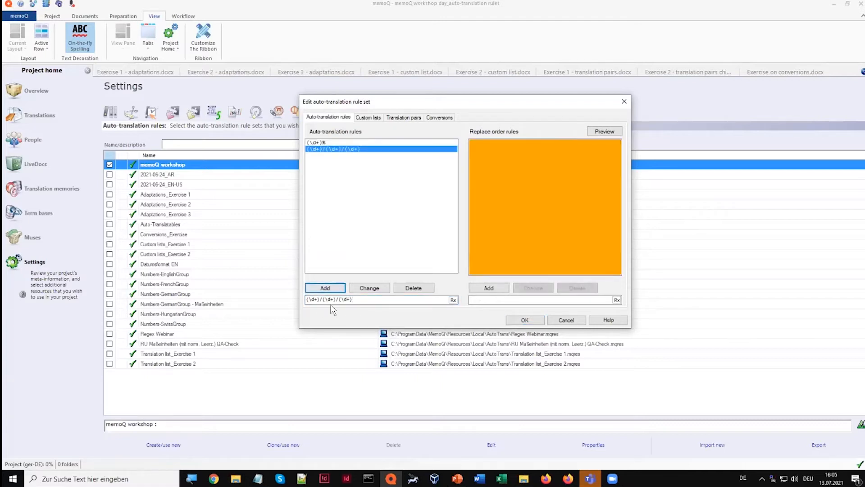
Add the replace order rule $3-$1-$2 to the slash-separated date rule and save the rule set
left_click(488, 301)
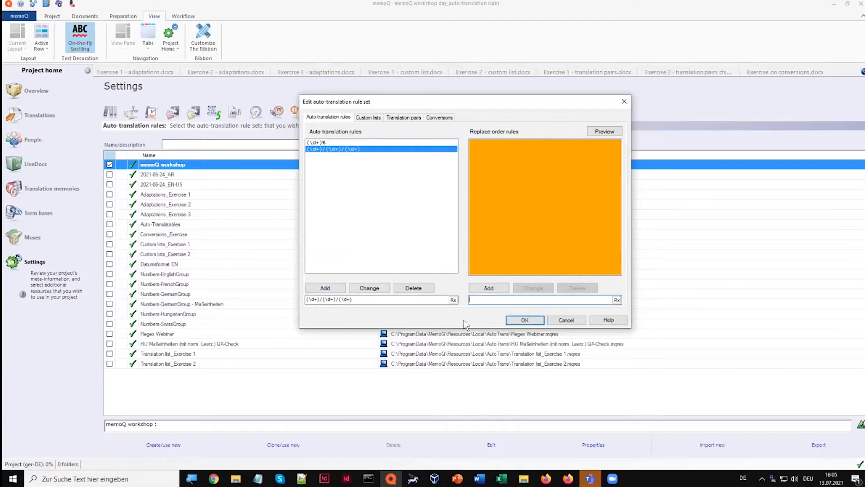
type("$3")
type("-$1-$2")
left_click(493, 289)
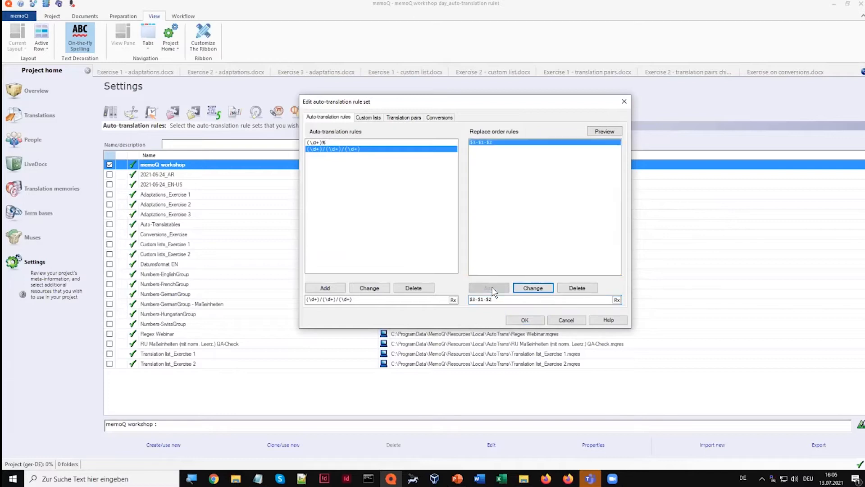
left_click(518, 323)
Check the date suggestions for segments 3 and 4 of Exercise 1 - adaptations.docx, and examine the 123_ABC_ and .docx parts of segment 5's file name
left_click(144, 74)
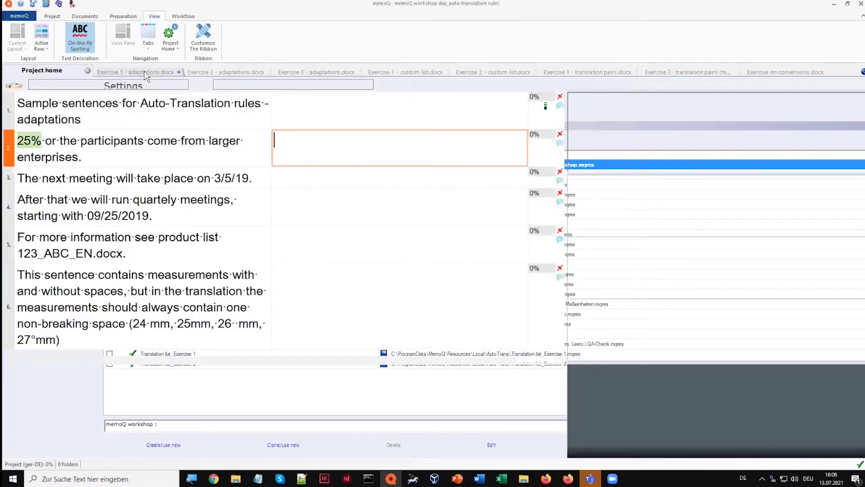
left_click(317, 181)
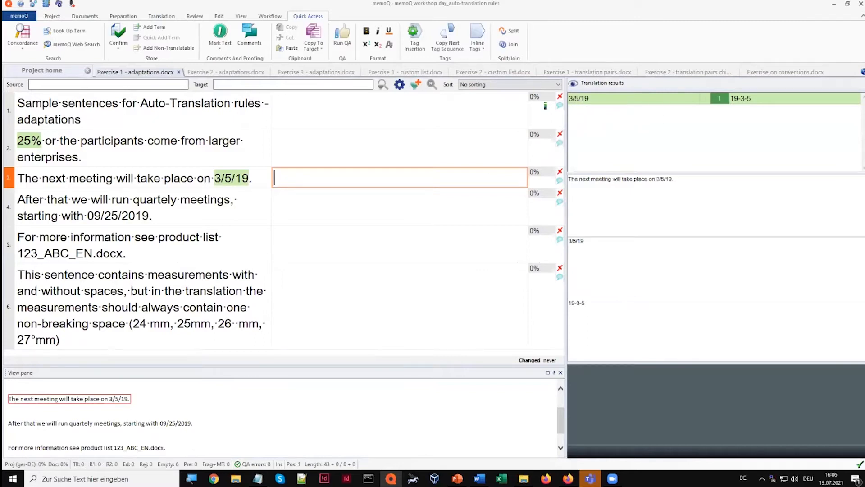
left_click(311, 208)
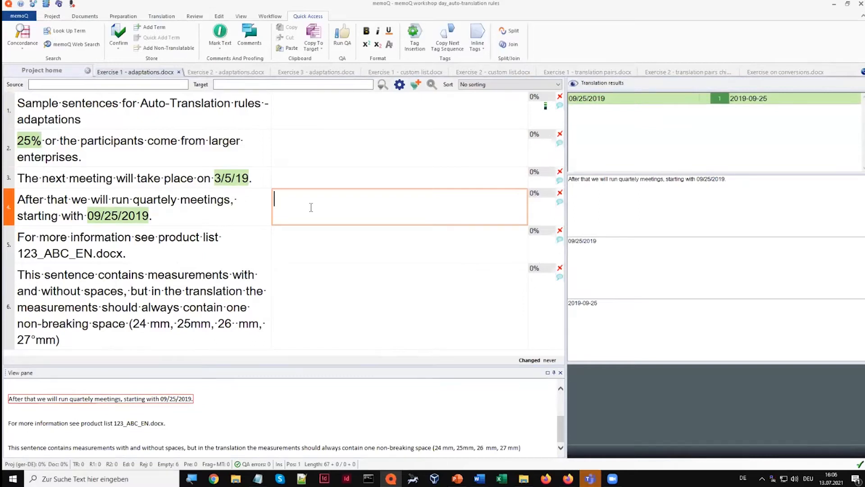
left_click(303, 243)
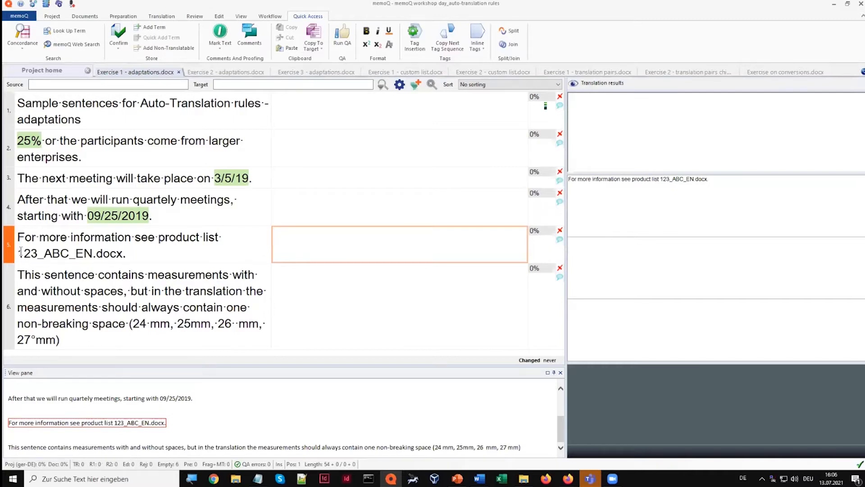
left_click(19, 253)
left_click_drag(20, 253, 80, 271)
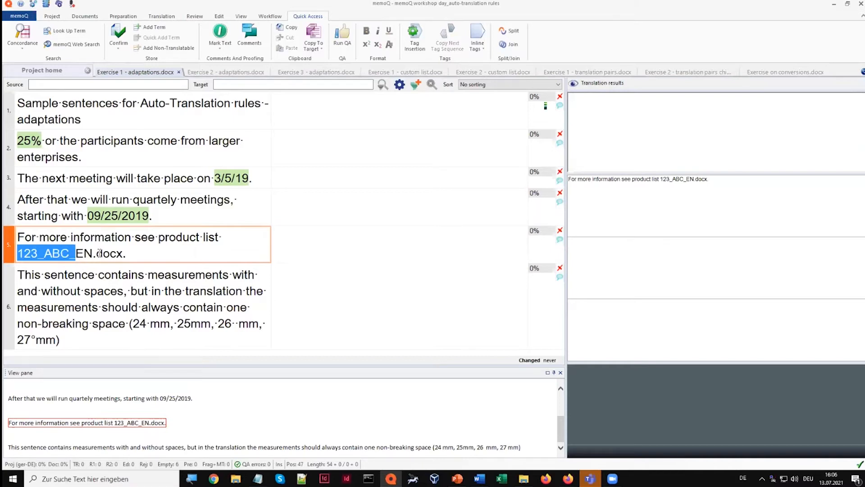
left_click_drag(92, 253, 122, 255)
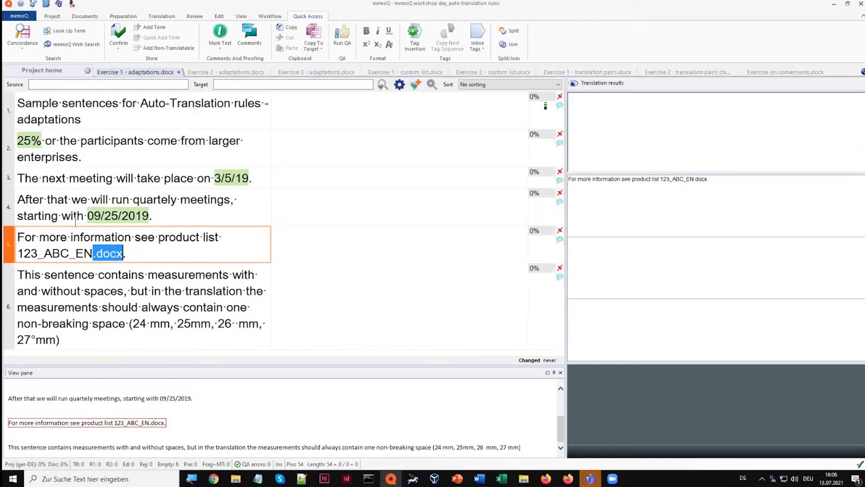
Reopen the memoQ workshop rule set and add the auto-translation rule (\d+_[A-Z]+_)EN(.docx) for the product list file names
left_click(52, 71)
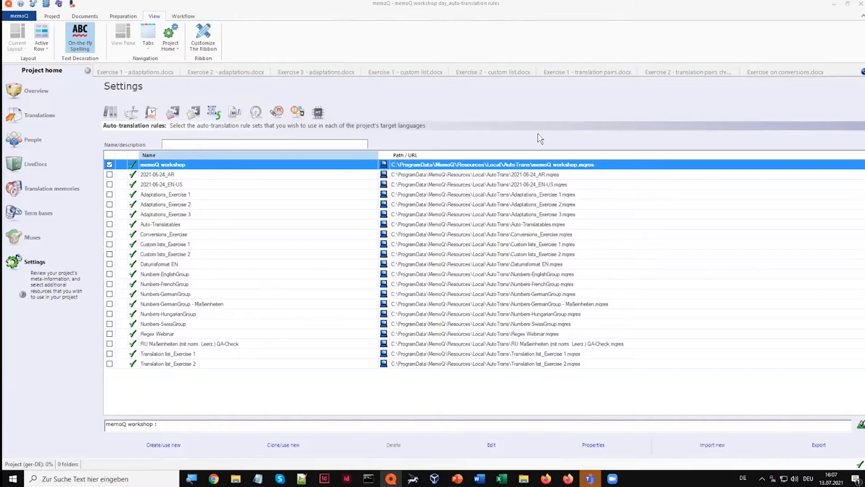
left_click(312, 329)
key("BackSpace")
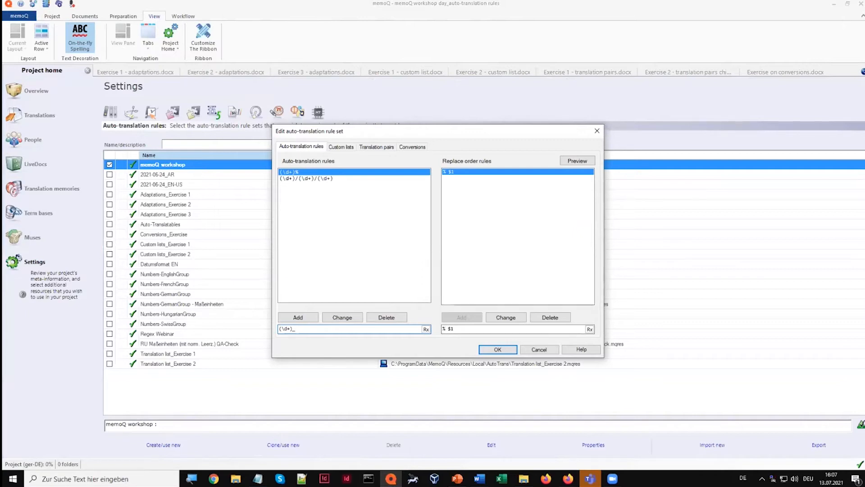
key("BackSpace")
key("BackSpace")
key("BackSpace")
type("_[]")
type("A-Z")
type("(")
type("E")
type("N.")
type("docx")
left_click(321, 329)
type("(")
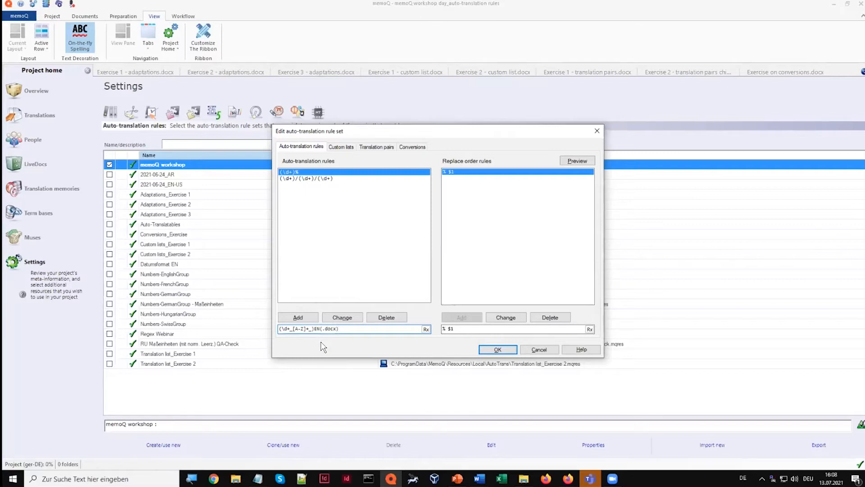
left_click(311, 321)
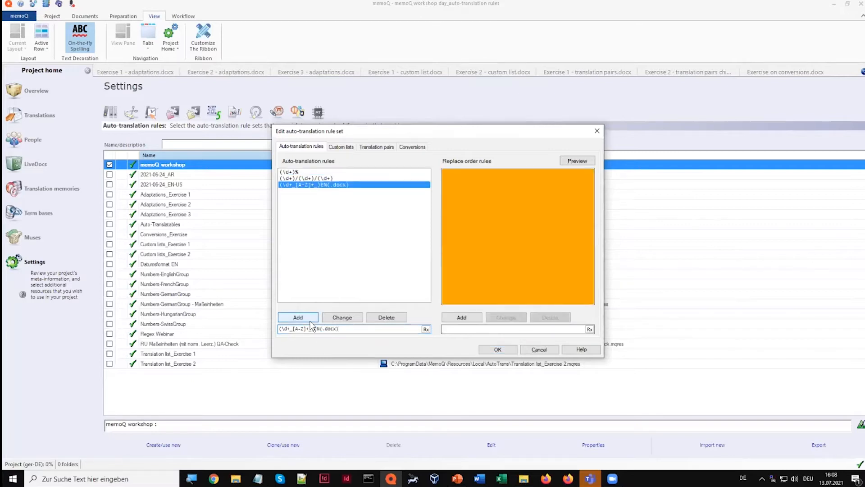
Add the replace order rule $1DE$2 to the file name rule and save the rule set
left_click(461, 329)
left_click(460, 329)
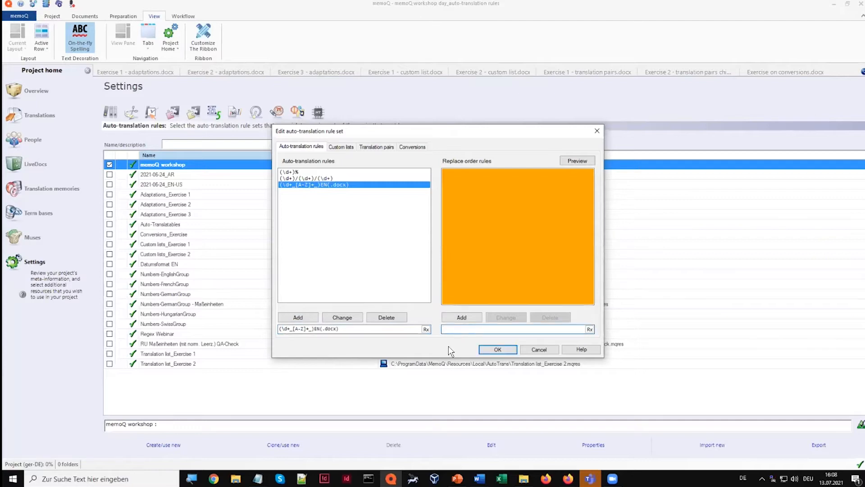
type("$1DE$2")
left_click(459, 318)
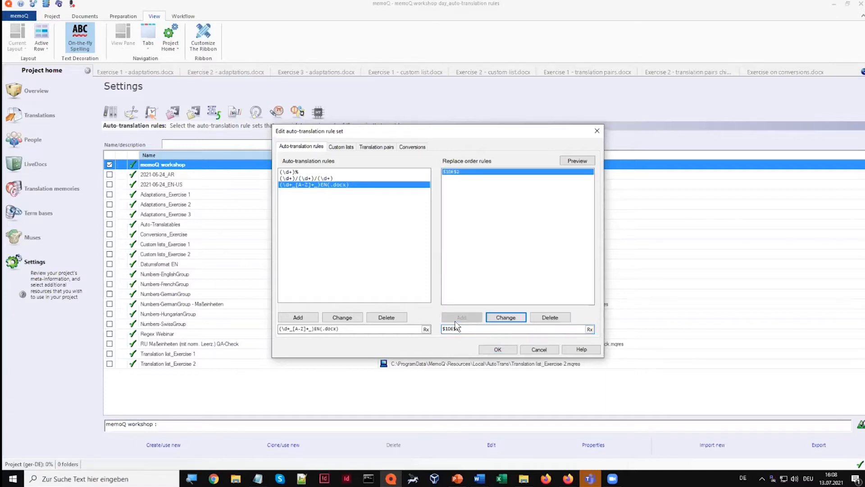
left_click(497, 350)
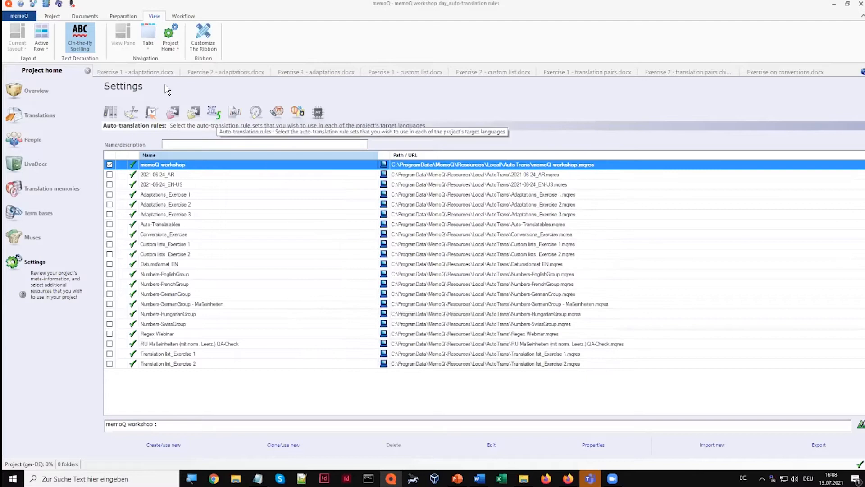
Check the file name suggestion for segment 5 of Exercise 1 - adaptations.docx, and mark the non-breaking space before mm in segment 6
left_click(149, 72)
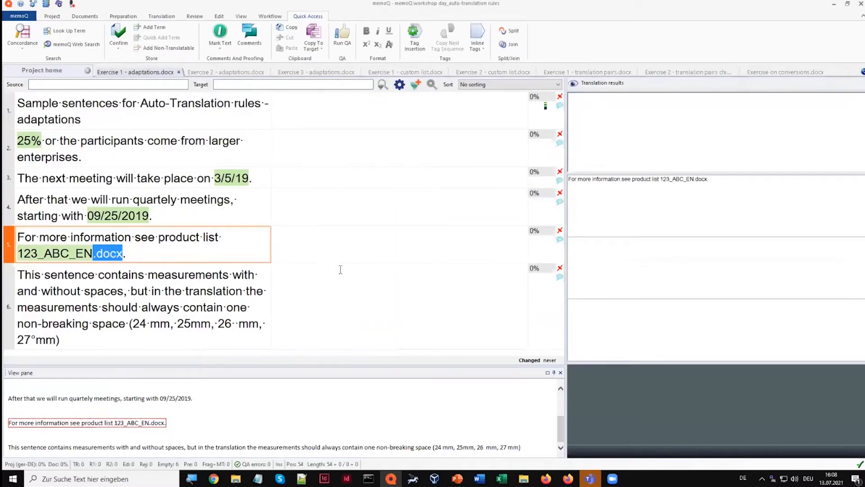
left_click(345, 257)
left_click(344, 280)
left_click(347, 241)
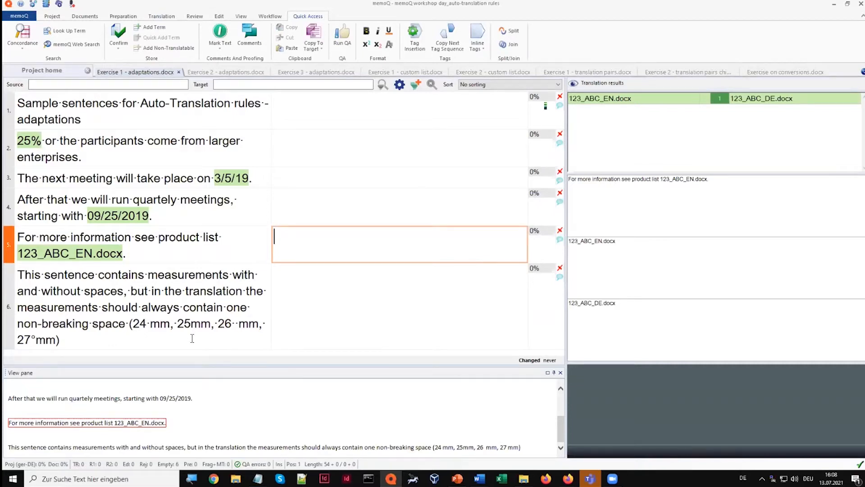
left_click_drag(31, 339, 36, 339)
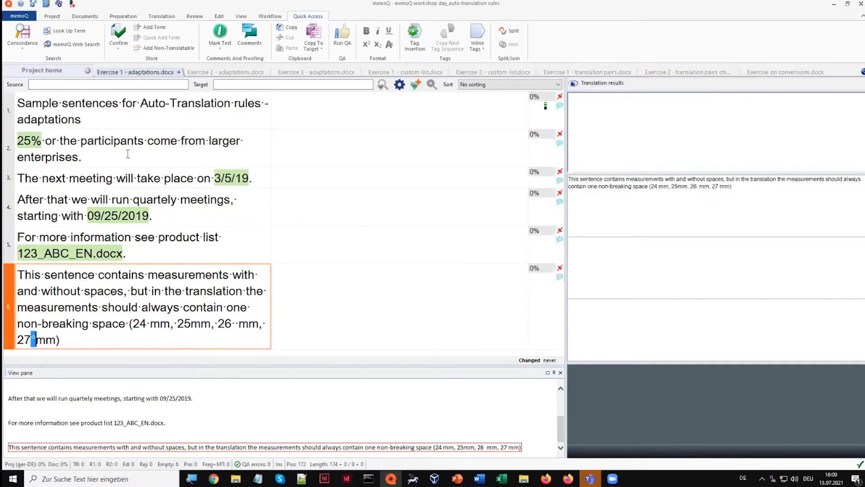
Reopen the memoQ workshop rule set and add the auto-translation rule (\d+)\s*mm for millimetre measurements
left_click(50, 71)
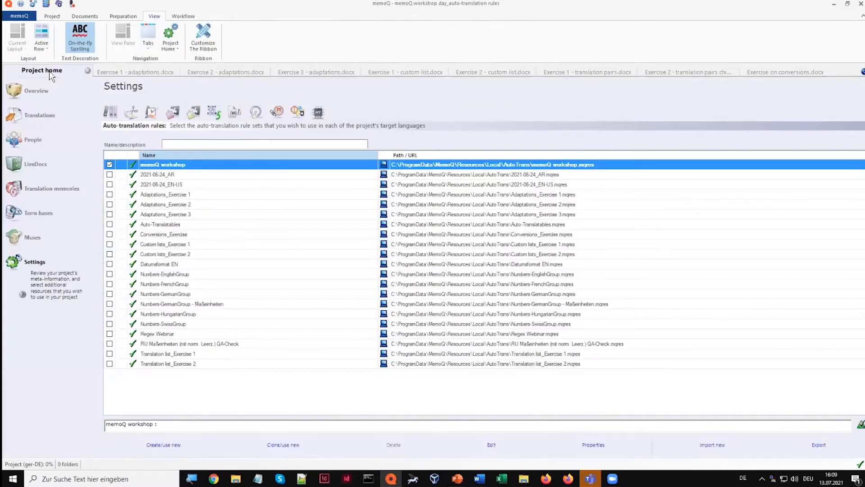
double_click(169, 164)
left_click(342, 304)
key("BackSpace")
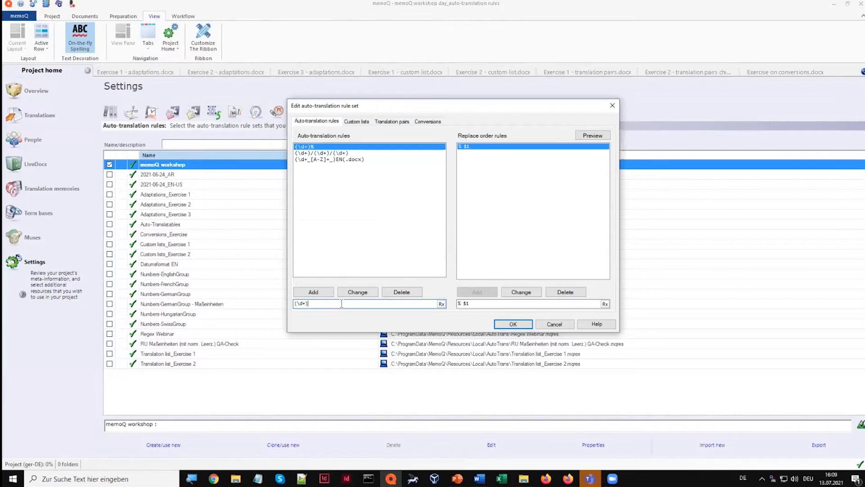
type("\\s*mm")
left_click(315, 292)
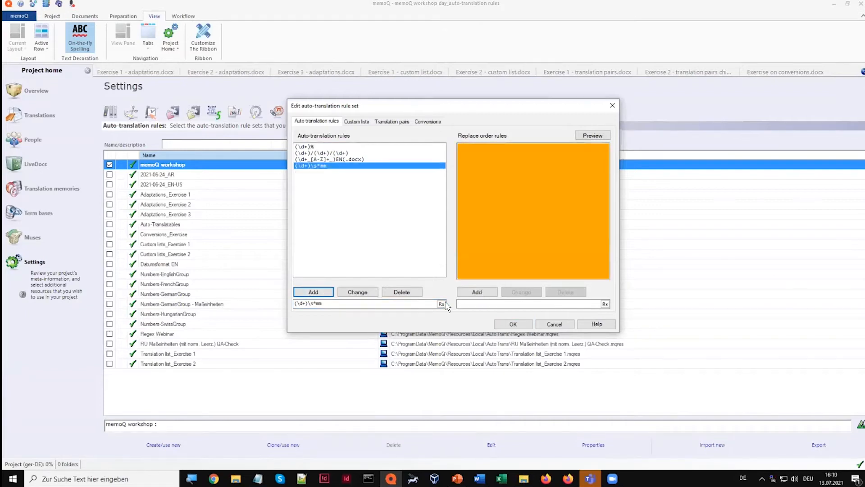
Add the replace order rule $1 mm with a non-breaking space, save the rule set and check it in Exercise 1 - adaptations.docx
left_click(465, 302)
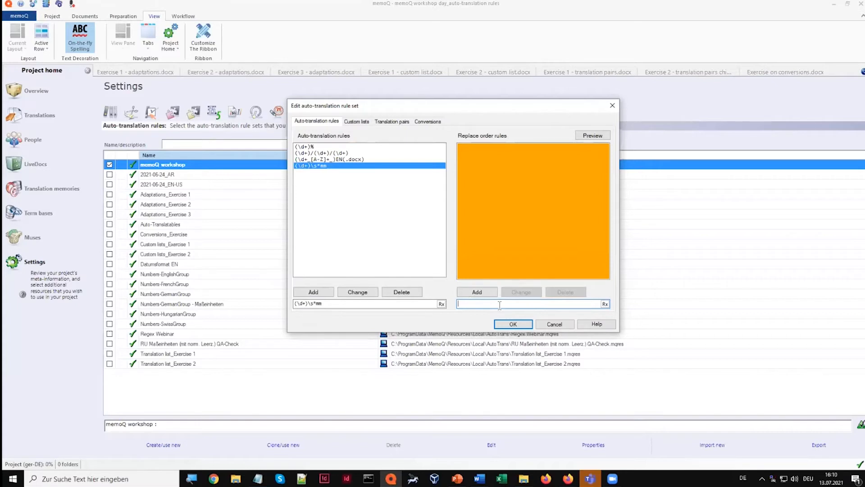
type("$1")
type("mm")
left_click(490, 293)
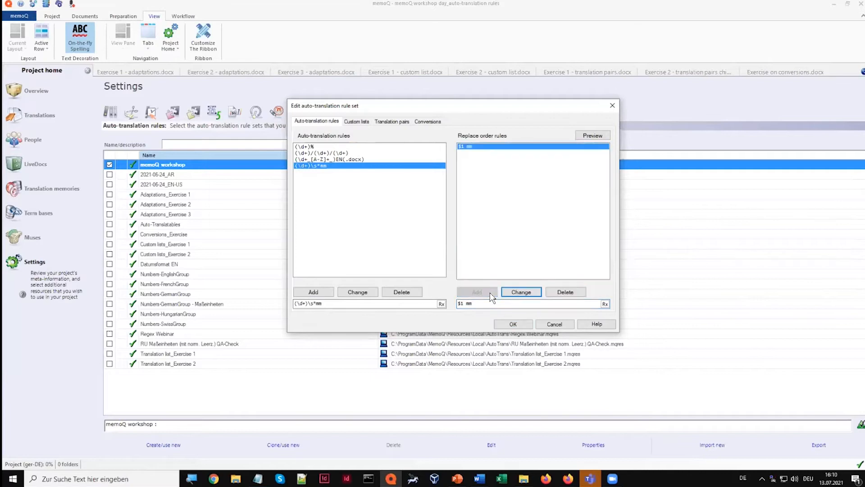
left_click(508, 323)
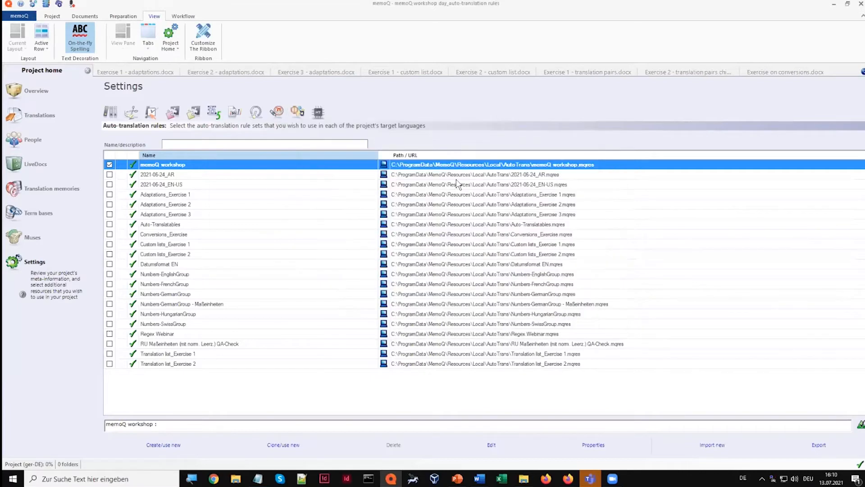
left_click(153, 73)
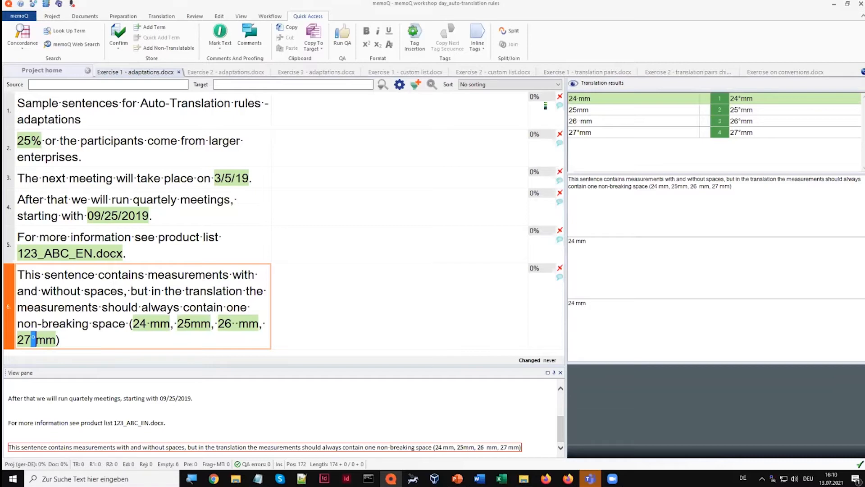
Examine the number-unit combinations in segment 4 of Exercise 2 - adaptations.docx, and reopen the memoQ workshop rule set for editing
left_click(237, 72)
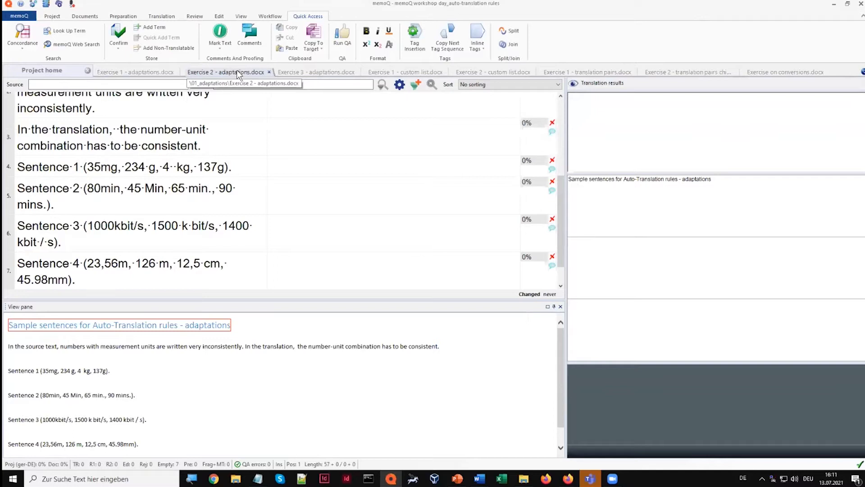
left_click(105, 169)
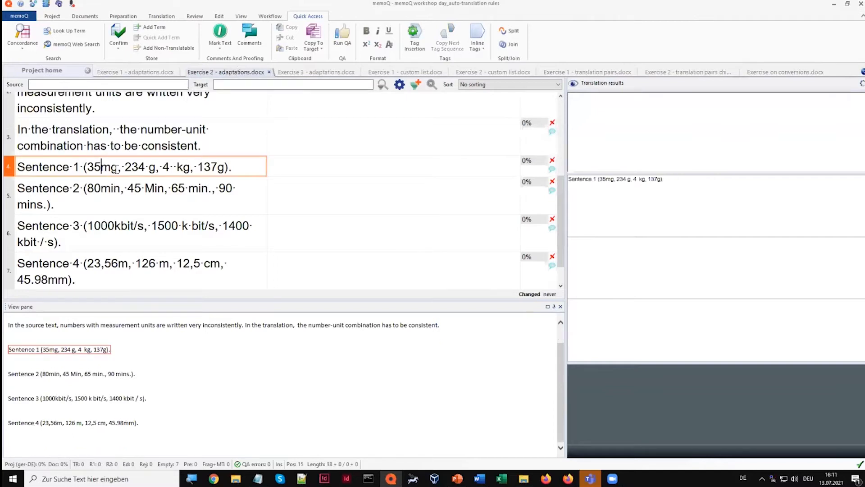
left_click(149, 167)
left_click(173, 168)
double_click(153, 167)
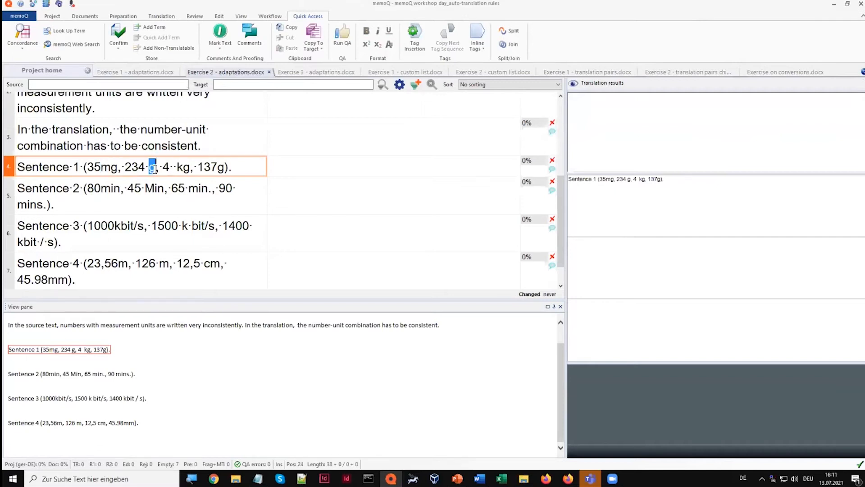
double_click(185, 168)
left_click_drag(189, 168, 191, 167)
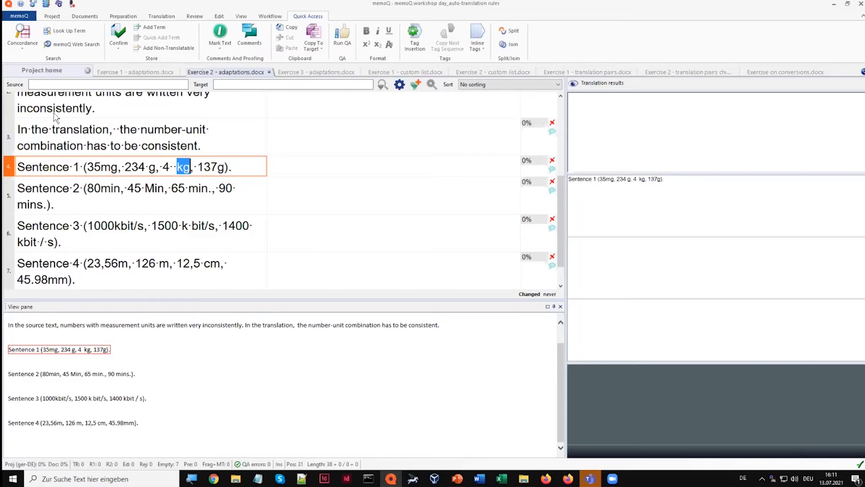
left_click(39, 69)
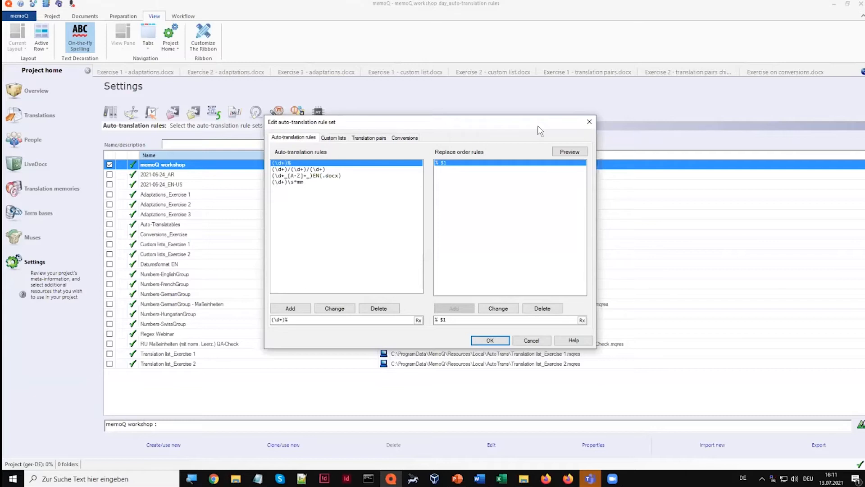
Draft the weight pattern (\d+)\s*(mg|kg|g) as an auto-translation rule, and discard the change without applying it
left_click(302, 320)
key("alt")
type("()")
type("mg|kg|g")
left_click(460, 320)
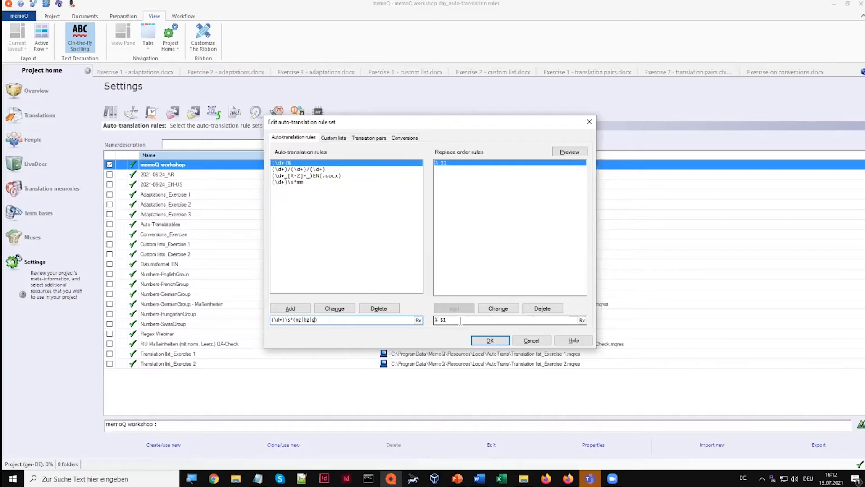
left_click(461, 321)
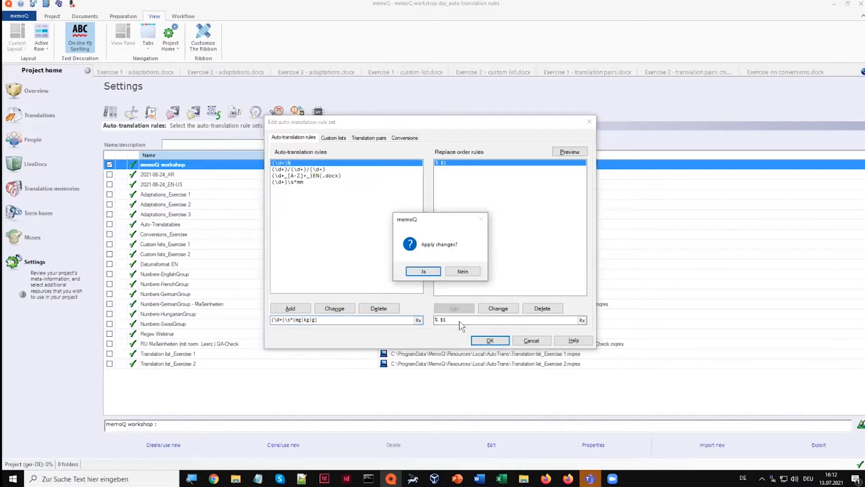
left_click(463, 272)
Add the auto-translation rule (\d+)\s*([mk]*g) to match numbers with mg, kg or g
left_click(327, 320)
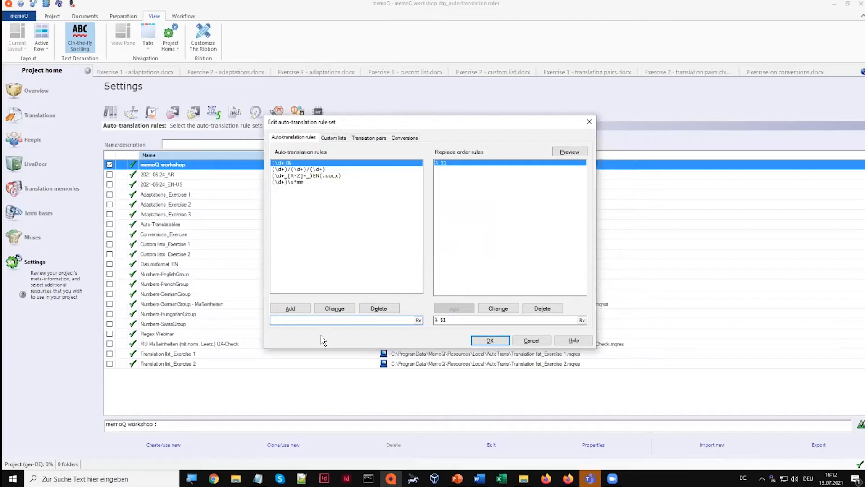
type("()")
key("Left")
type("\\d")
type("+")
type("s")
type("*()")
type("[]")
type("m")
type("k")
type("g")
type("*")
left_click(302, 310)
Add the replace order rule $1 $2 to the weight rule and save the rule set
left_click(475, 321)
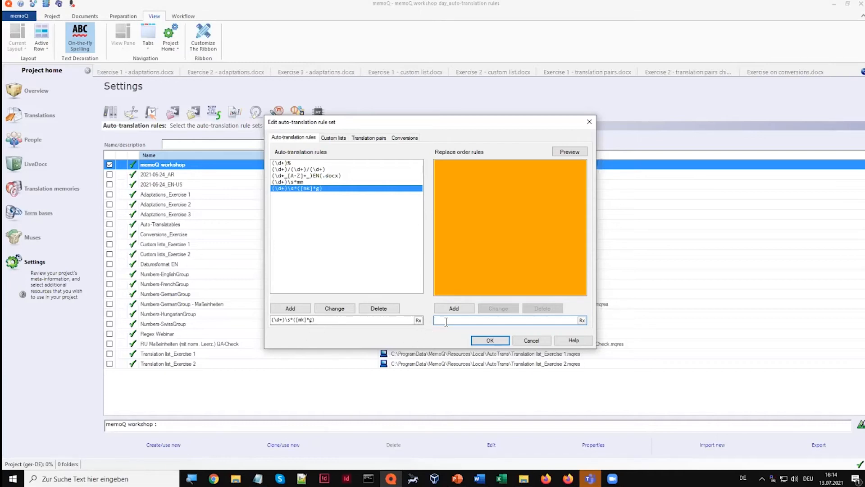
type("$1 $2")
left_click(455, 309)
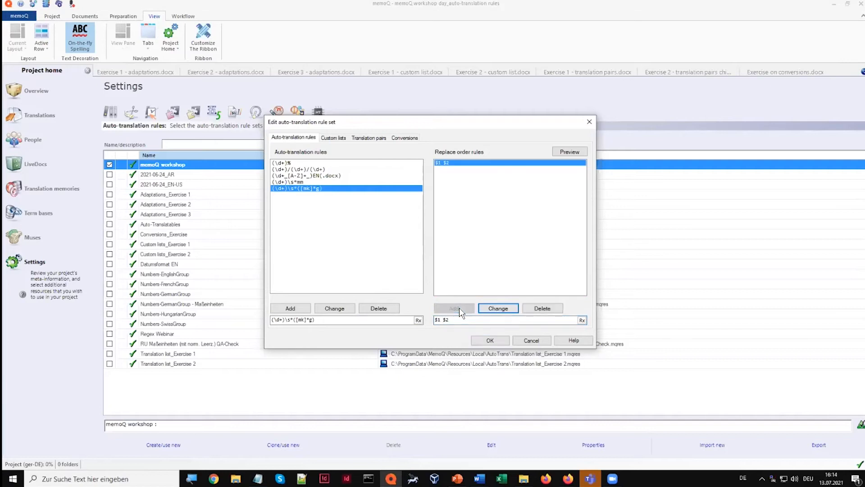
left_click(489, 341)
Check the auto-translation suggestions for segment 6 of Exercise 1 - adaptations.docx
left_click(155, 69)
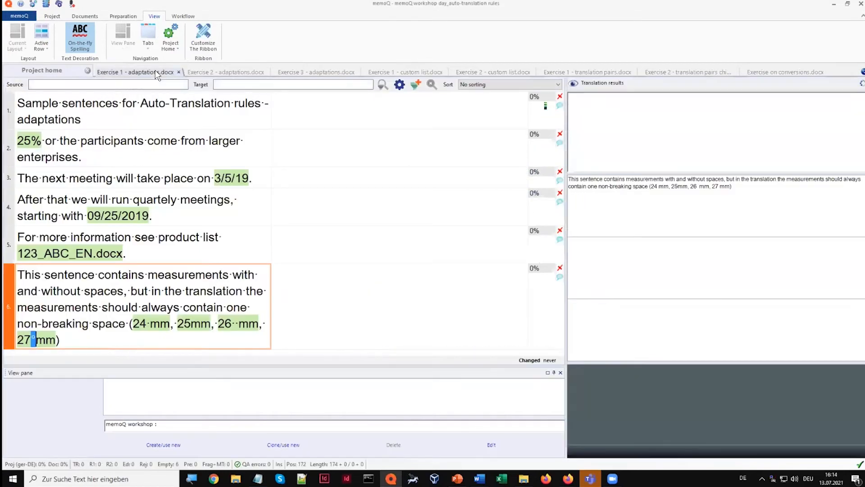
left_click(338, 289)
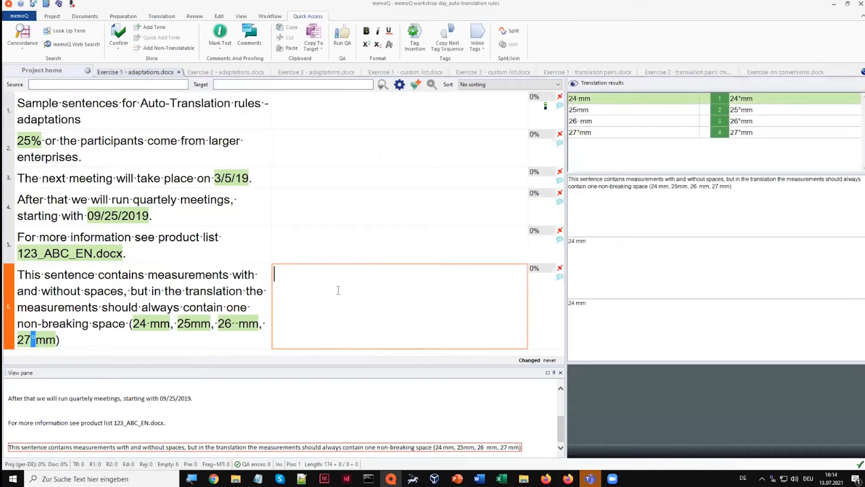
Check the auto-translation suggestions for segment 4 of Exercise 2 - adaptations.docx
left_click(231, 72)
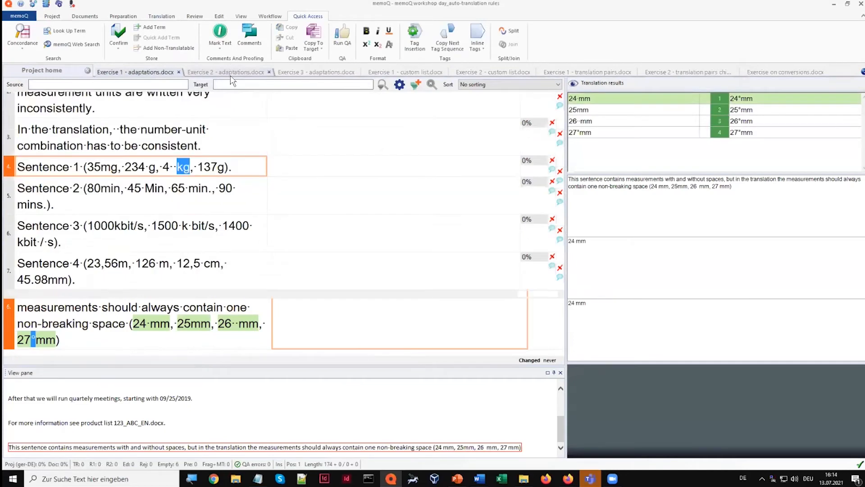
left_click(345, 168)
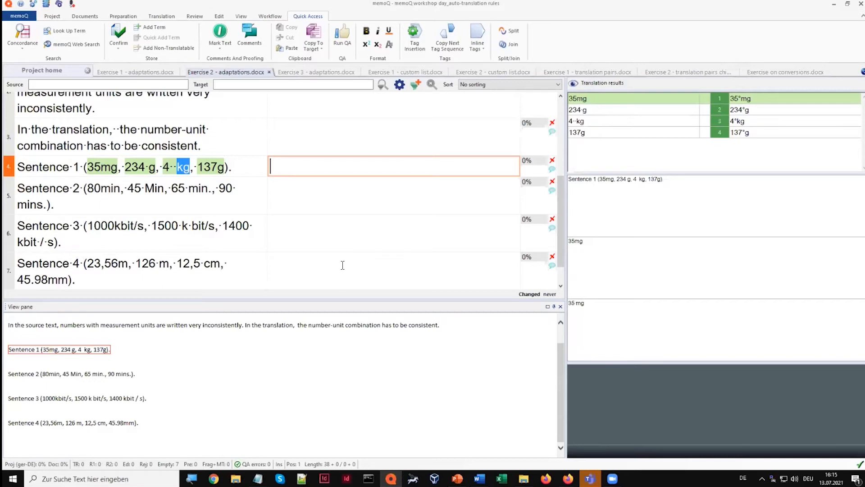
Examine the language ID to number assignments and the document numbers in Exercise 3 - adaptations.docx
left_click(314, 73)
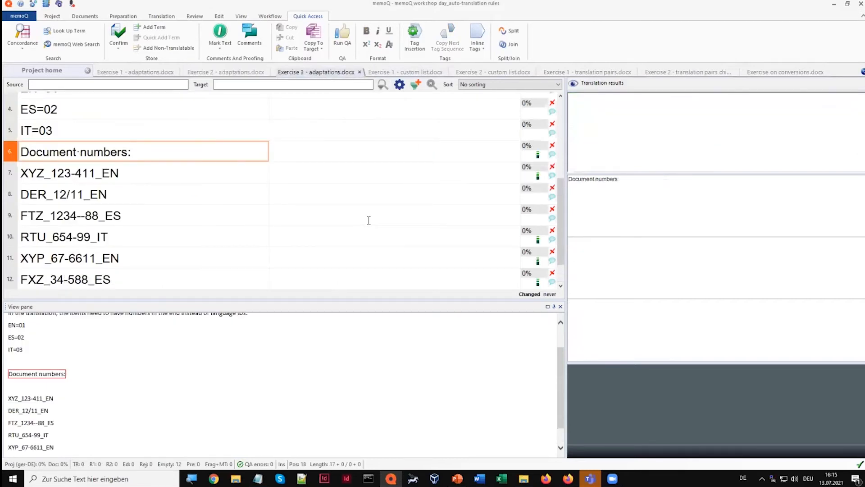
scroll(451, 163, "up", 4)
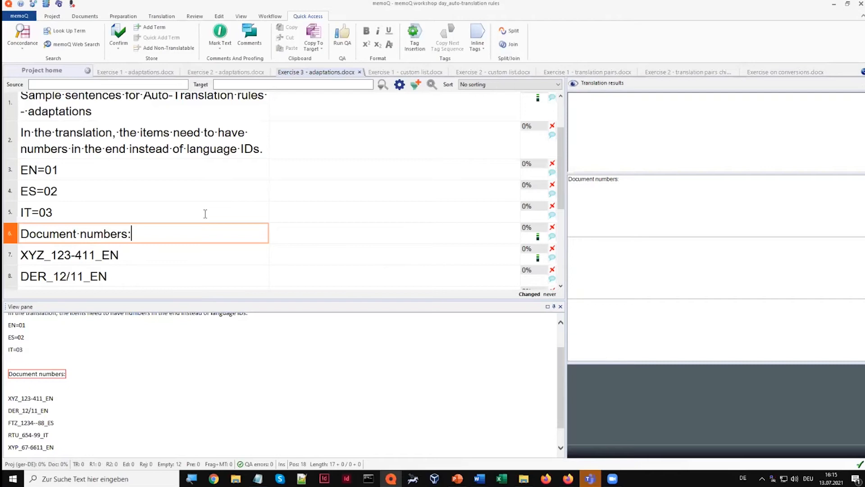
left_click_drag(21, 170, 62, 169)
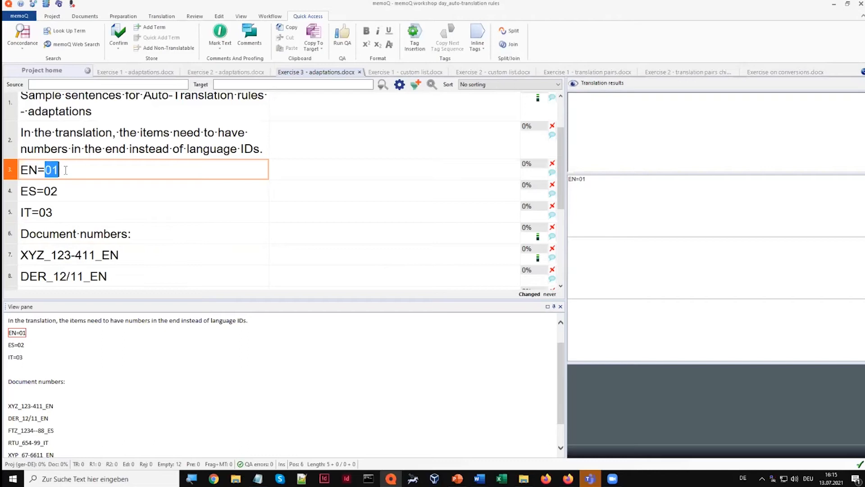
left_click_drag(21, 191, 36, 191)
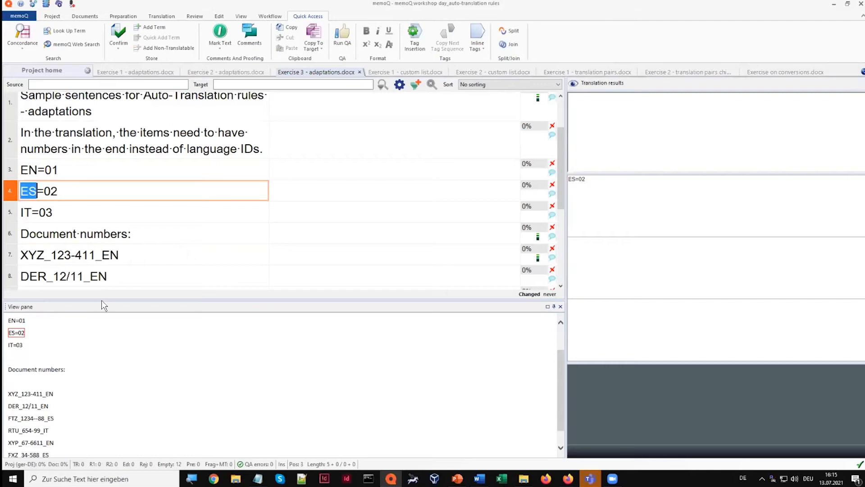
left_click_drag(102, 300, 101, 357)
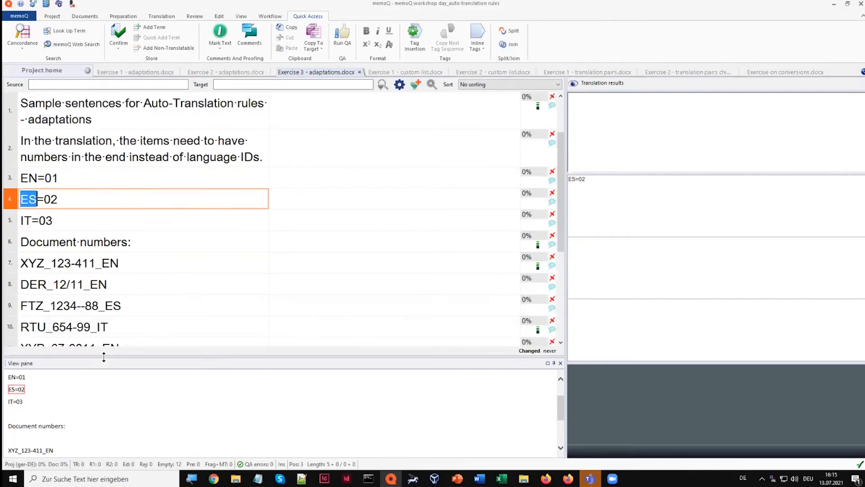
Open the memoQ workshop rule set for editing and draft the pattern ([A-Z]+_[0-9]) for the document numbers
left_click(51, 69)
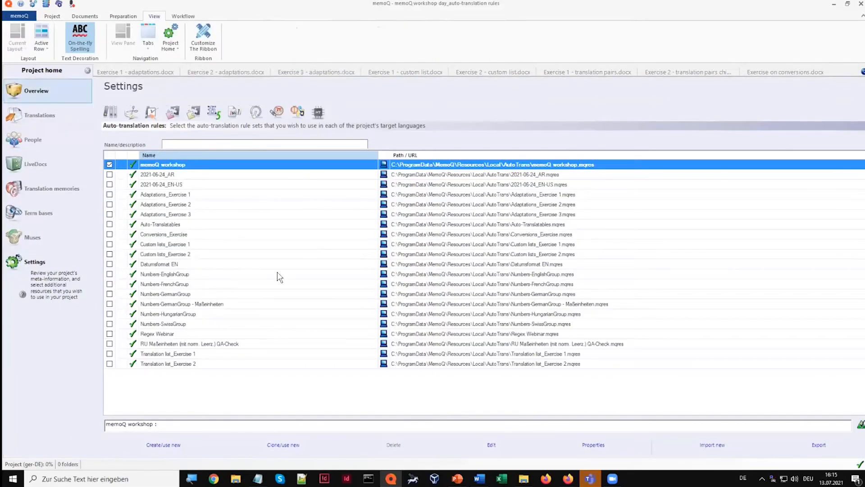
left_click(492, 445)
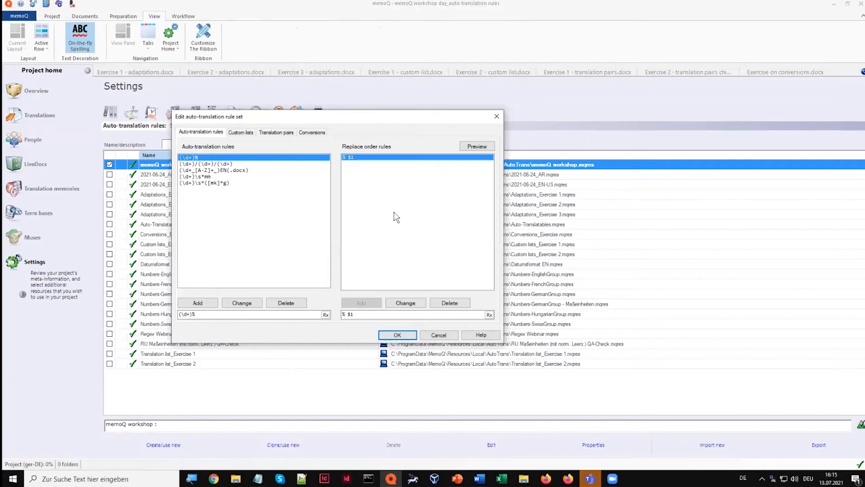
left_click_drag(218, 317, 175, 317)
type("()")
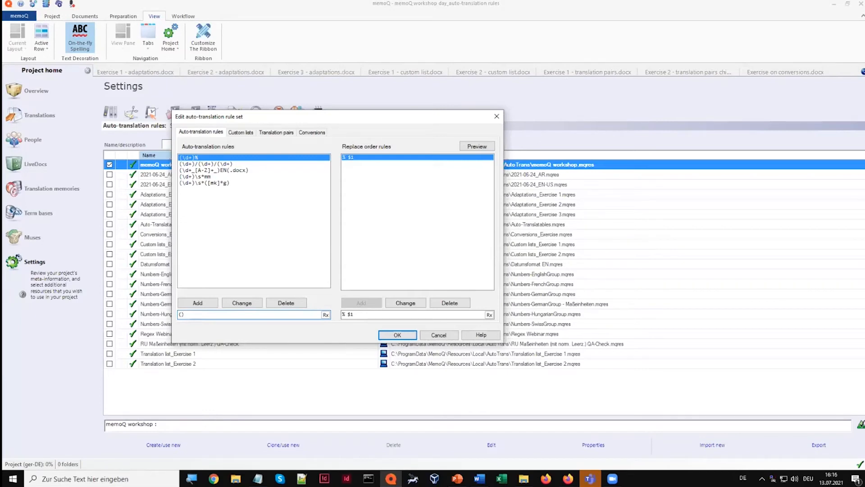
type("[]A-Z+_[]0-9")
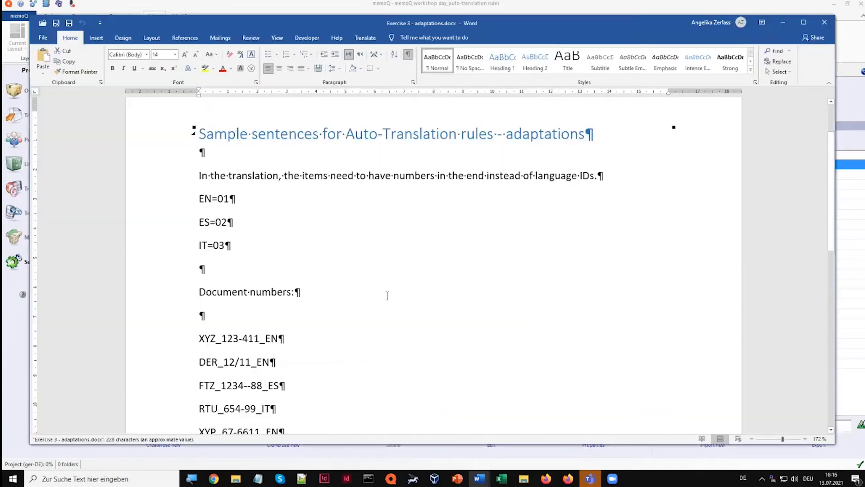
Examine the number parts of the document numbers in the Word version of Exercise 3 - adaptations.docx
scroll(378, 300, "down", 2)
left_click_drag(224, 267, 259, 267)
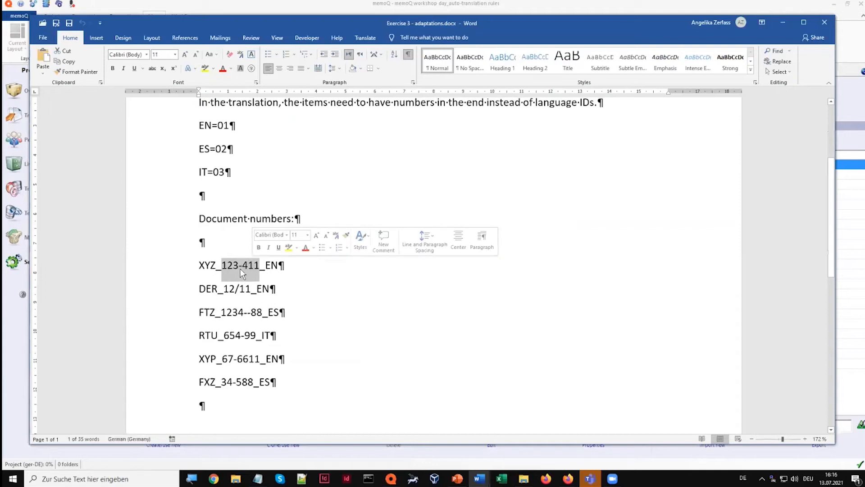
left_click_drag(224, 289, 248, 289)
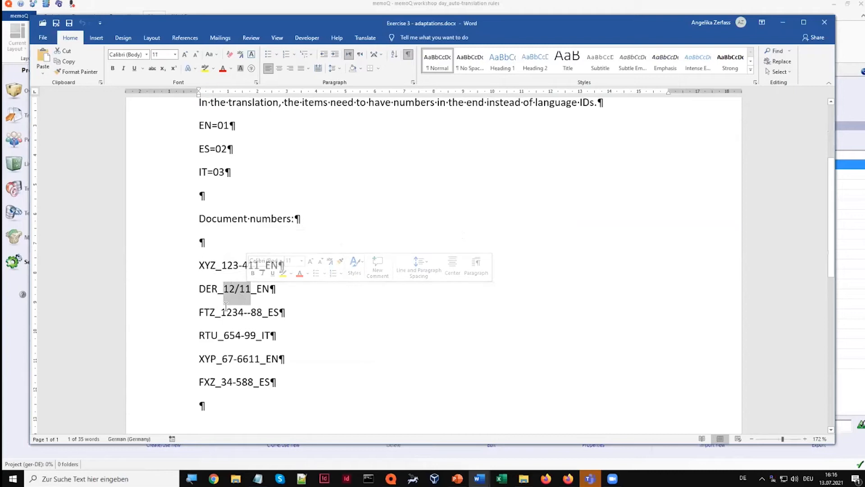
left_click_drag(222, 312, 261, 312)
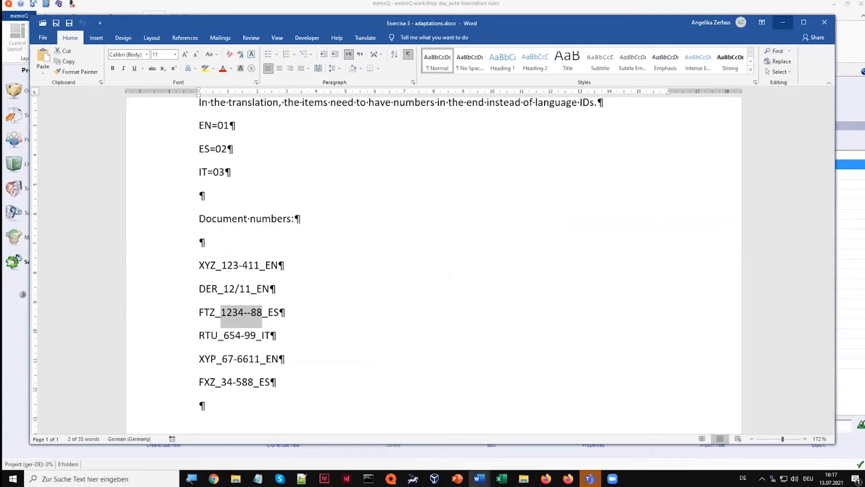
left_click(783, 22)
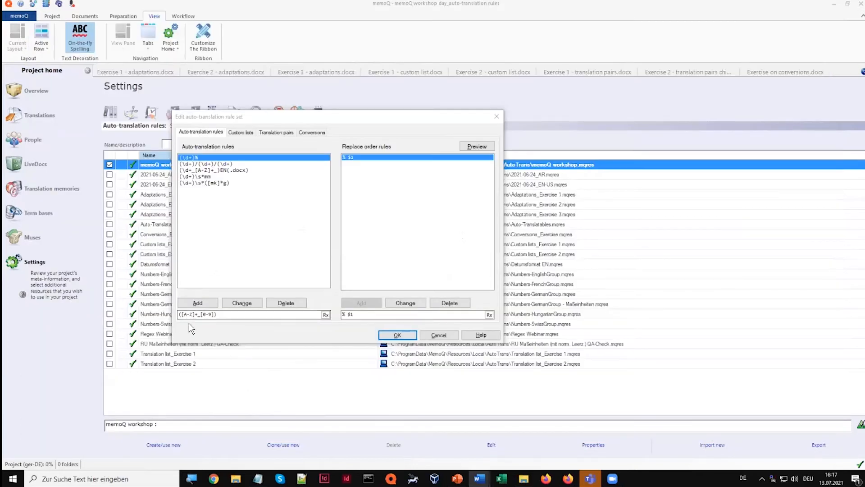
Extend the pattern to ([A-Z]+_[0-9/-]+)_EN and add it as an auto-translation rule
left_click(211, 314)
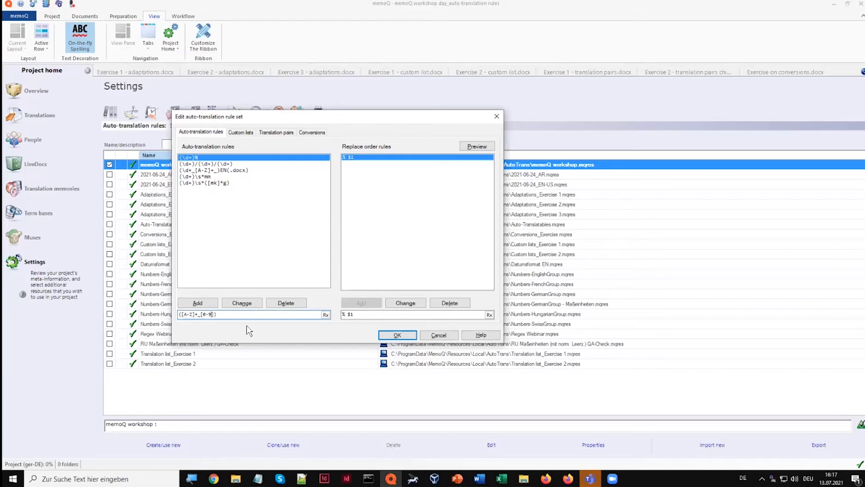
type("/-]+")
type("_EN")
left_click(208, 301)
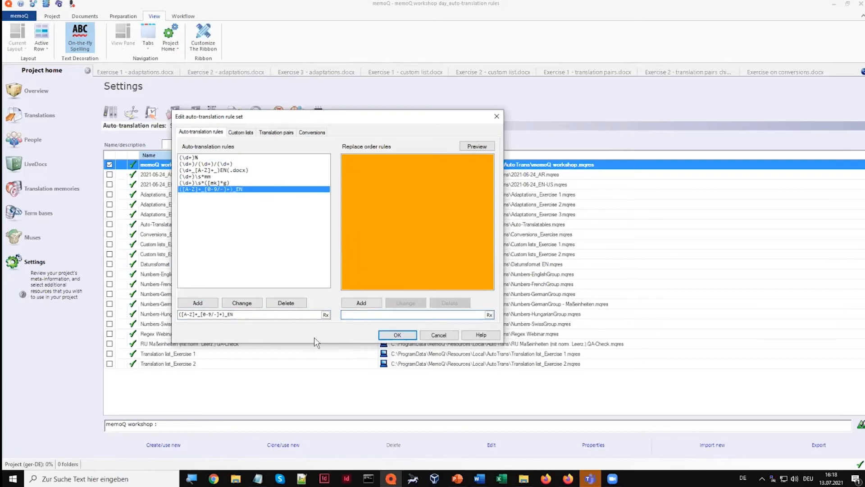
Add the replace order rule $1_01 to the document number rule and save the rule set
type("$1_0")
type("1")
left_click(351, 302)
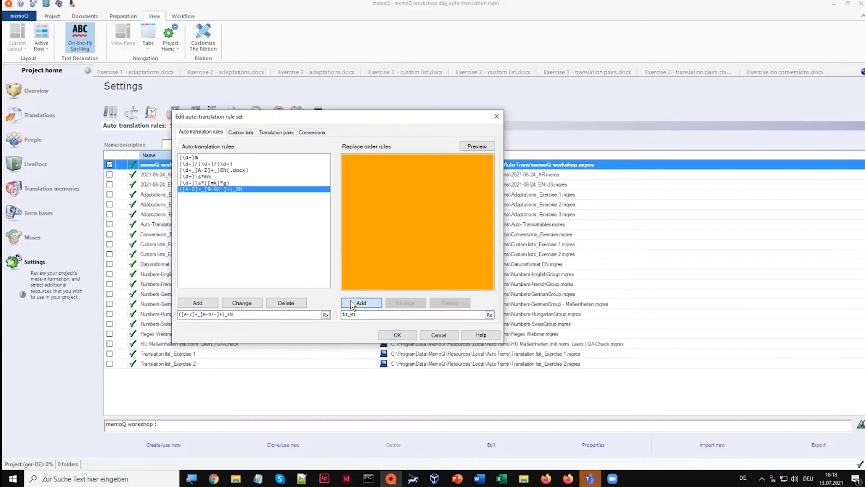
left_click(395, 335)
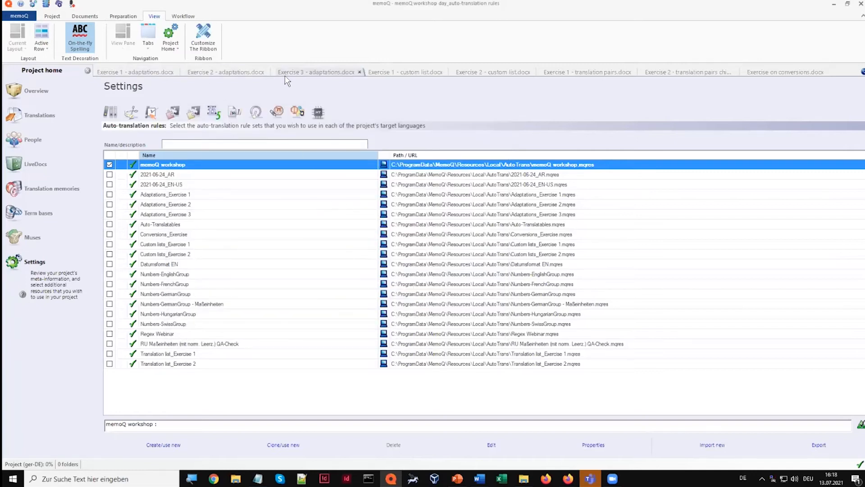
Check the auto-translation suggestion for segment 7 of Exercise 3 - adaptations.docx
left_click(298, 73)
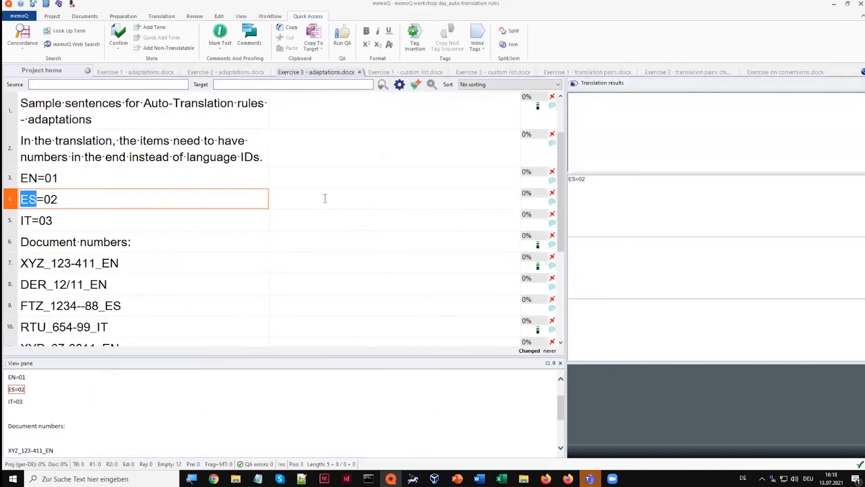
left_click(334, 259)
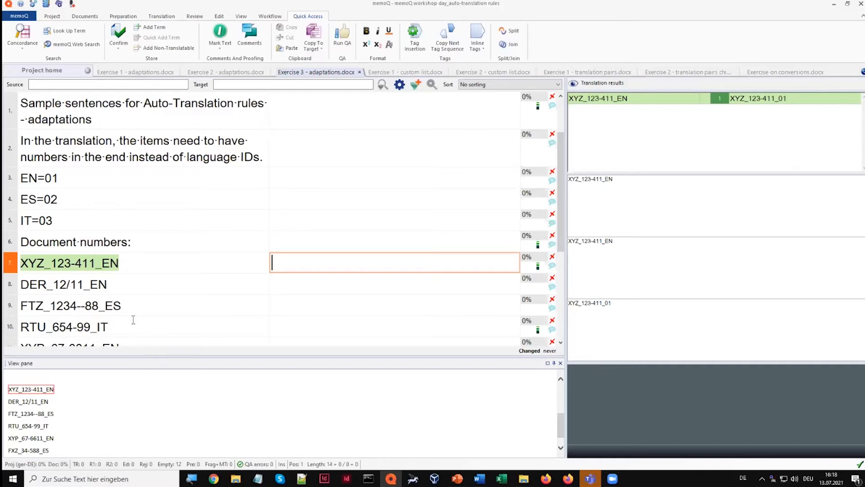
Examine the language ID instruction and the document numbers in Exercise 1 - custom list.docx
left_click(406, 74)
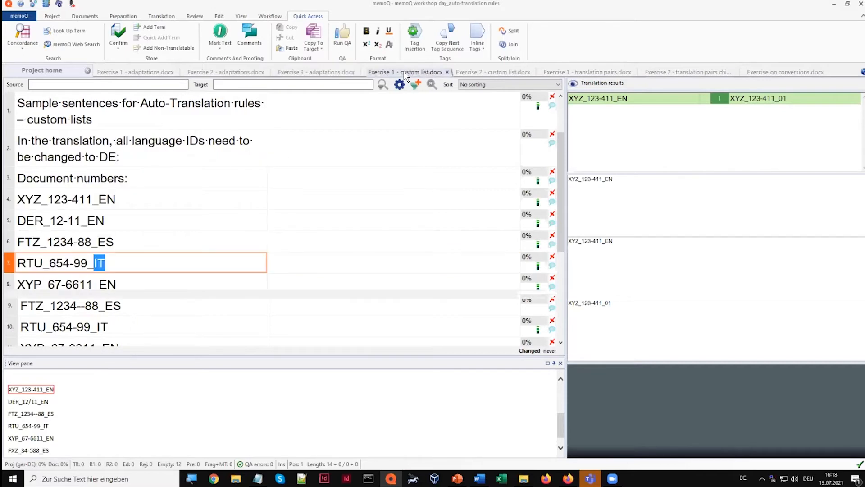
left_click(186, 170)
left_click_drag(116, 142, 177, 153)
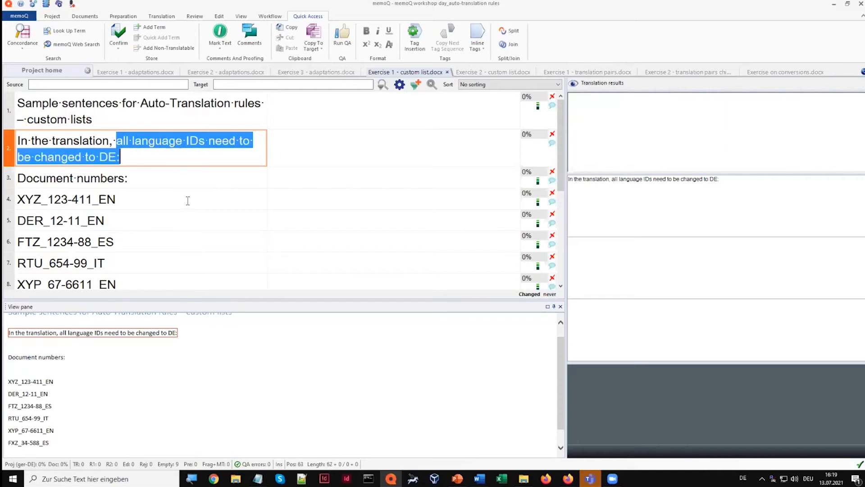
left_click_drag(99, 199, 108, 221)
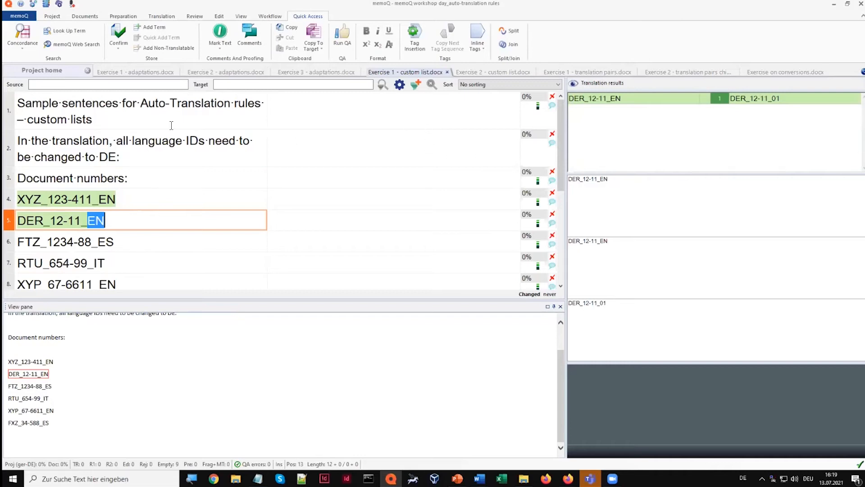
Create the auto-translation rule set workshop2 and use it in the project instead of memoQ workshop
left_click(52, 74)
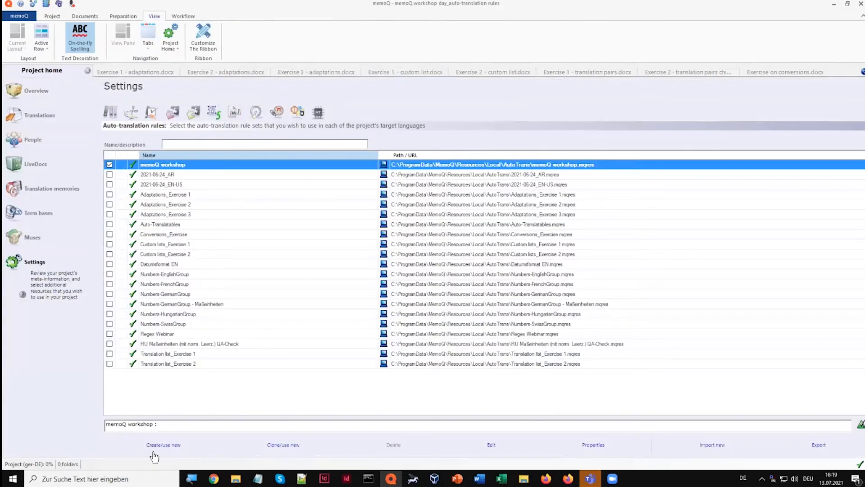
left_click(162, 447)
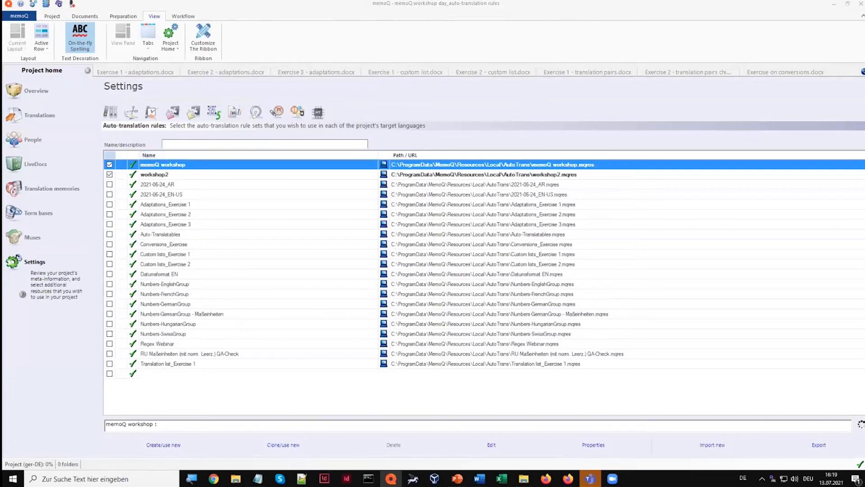
left_click(109, 175)
left_click(170, 165)
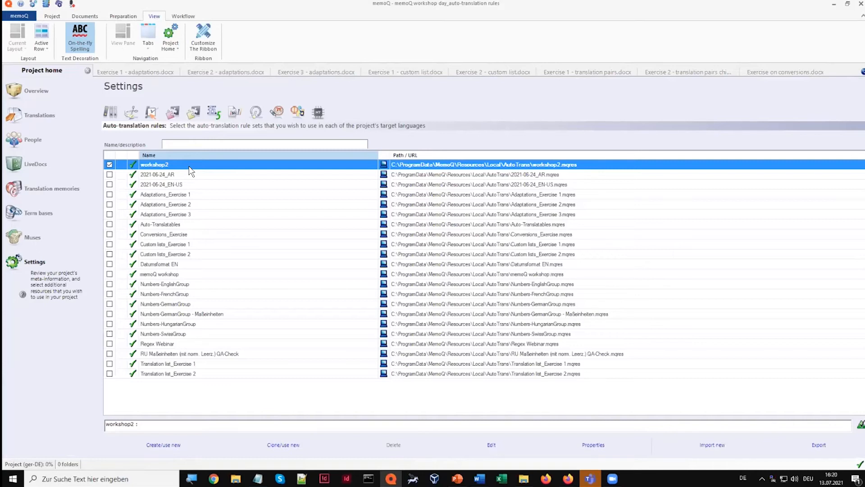
Open the workshop2 rule set for editing and add a custom list named #lang-ID#
left_click(493, 449)
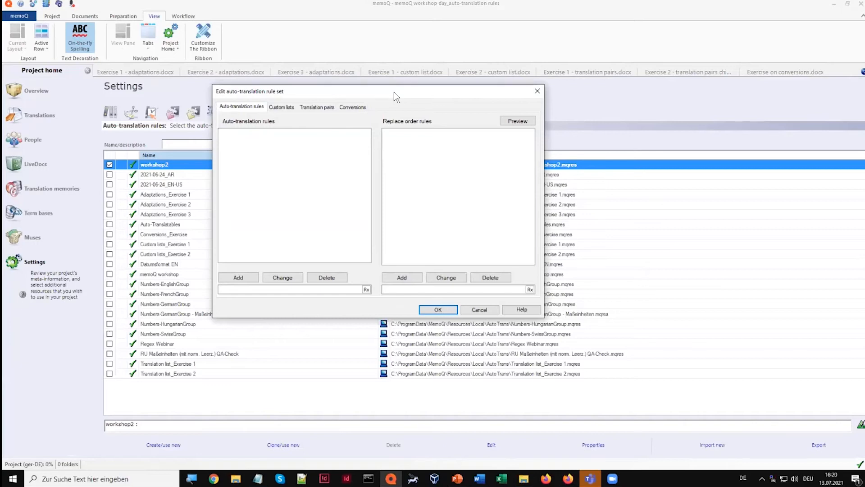
left_click(282, 110)
left_click(289, 290)
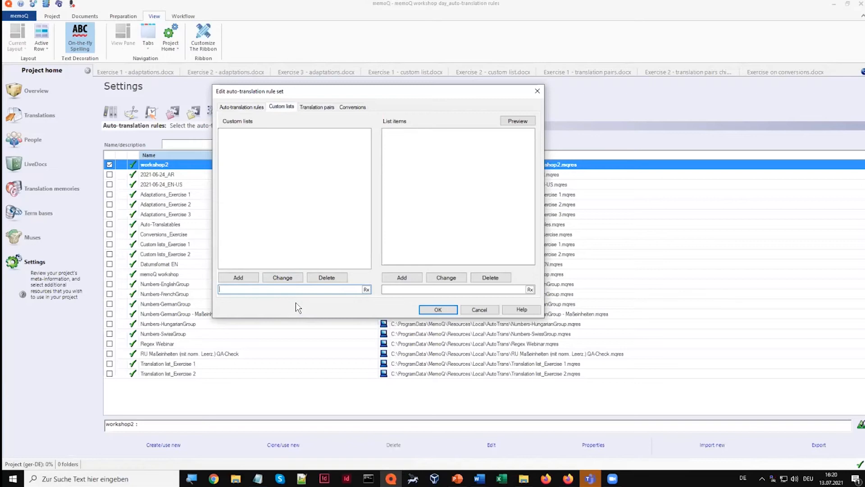
type("#ID")
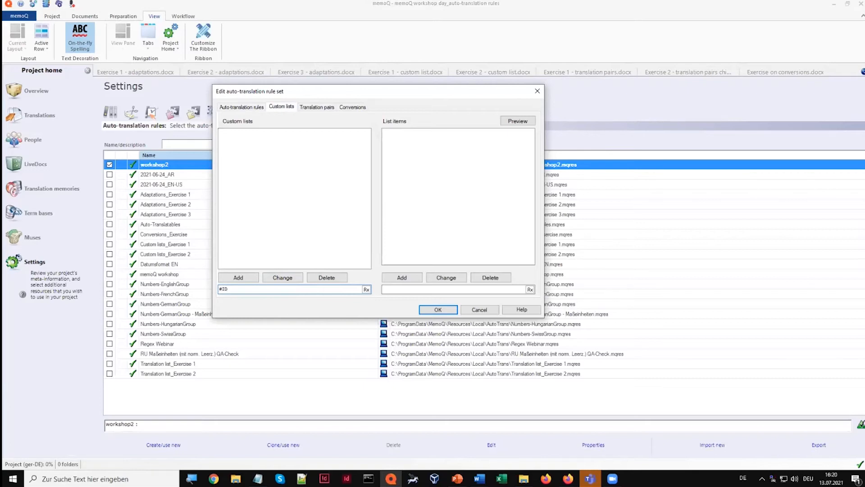
key("BackSpace")
key("BackSpace")
type("lang-ID#")
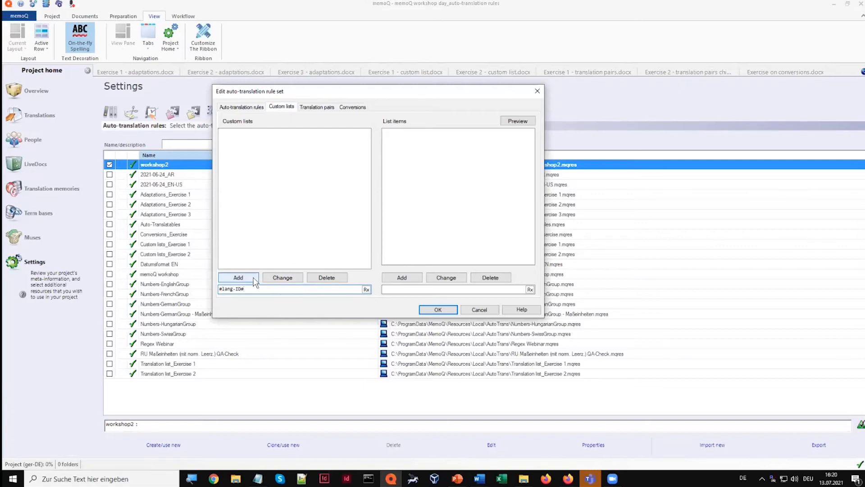
left_click(254, 280)
Add the items EN, ES and IT to the #lang-ID# list and return to the auto-translation rules
left_click(391, 289)
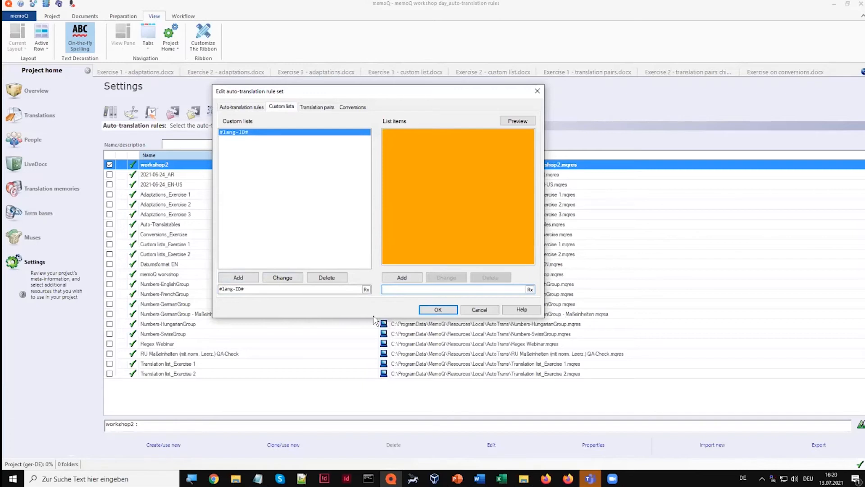
type("EN")
left_click(394, 277)
type("ES")
left_click(399, 278)
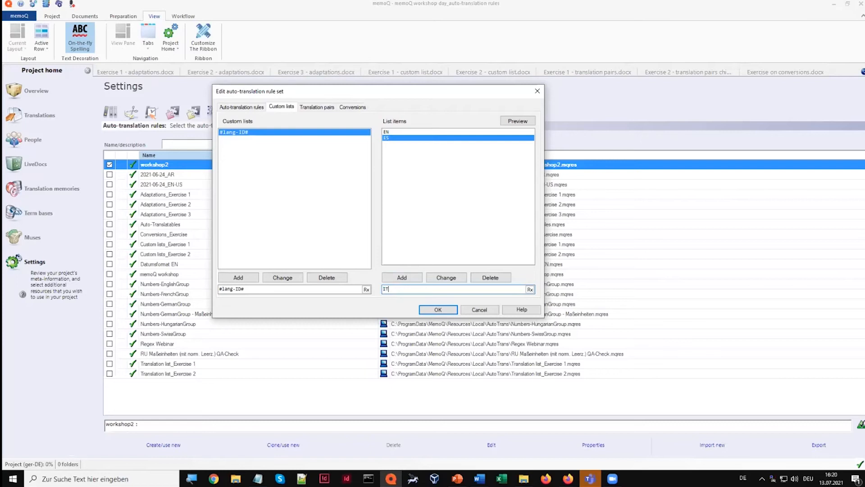
left_click(401, 278)
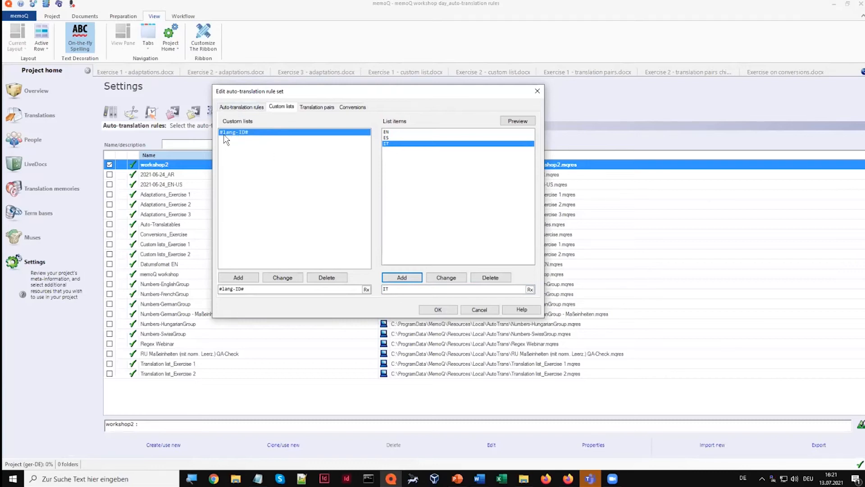
left_click(246, 108)
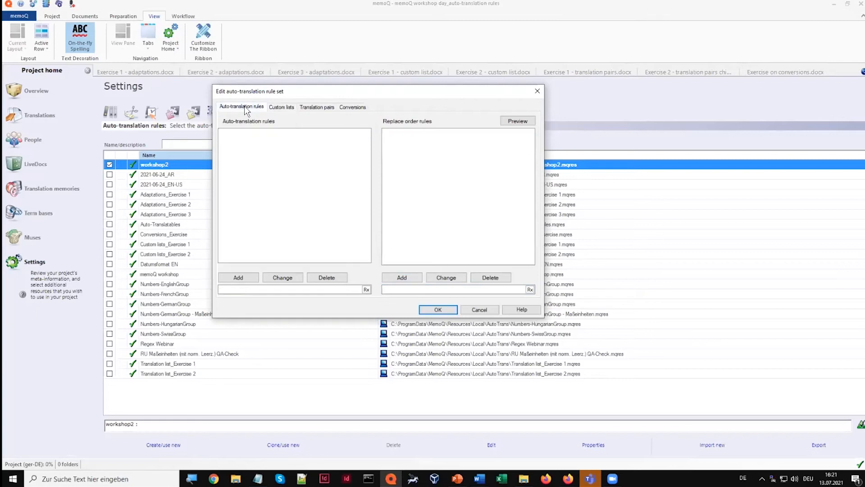
Enter ([A-Z]+_[0-9-]+_) as the first group of a new auto-translation rule
left_click(247, 289)
type("[]")
type("A-Z")
type("+")
type("_[]")
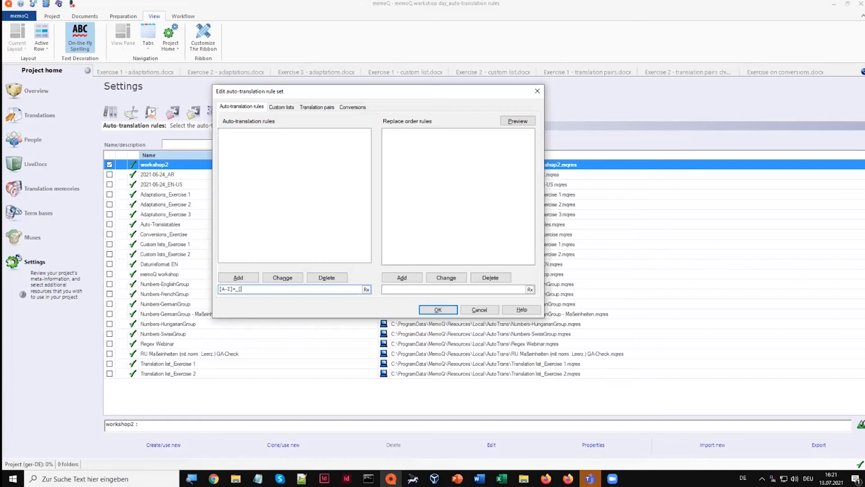
type("-9")
type("-")
type(")")
left_click(222, 287)
type("(")
Append the custom list group (#lang-ID#) to the pattern and add the rule to the auto-translation rules
left_click(284, 291)
type("()#lang-ID#")
left_click(239, 277)
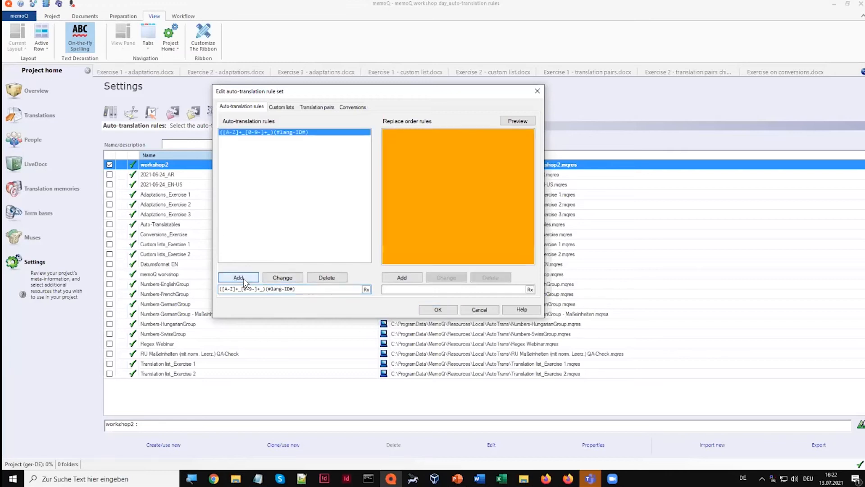
Add the replace order rule $1DE for the new rule and save the rule set
left_click(387, 291)
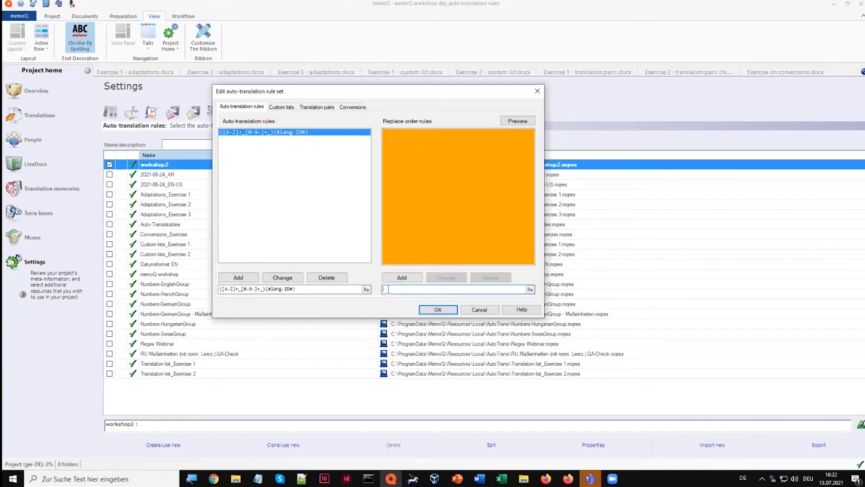
type("$1DE")
left_click(407, 278)
left_click(430, 307)
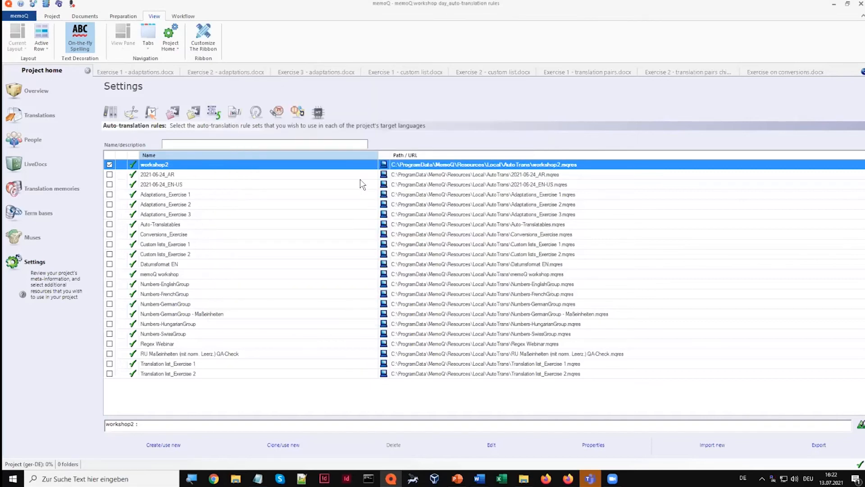
Check the auto-translation results for the document numbers in segments 4 to 7 of Exercise 1 - custom list.docx
left_click(400, 71)
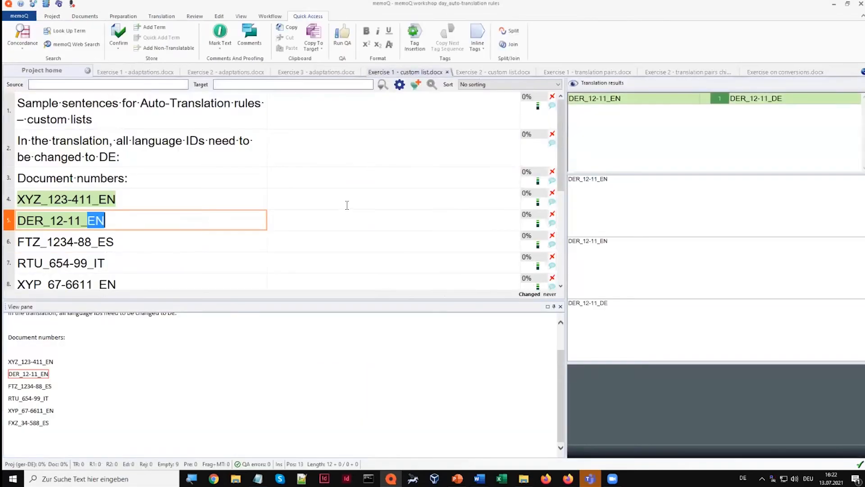
left_click(348, 194)
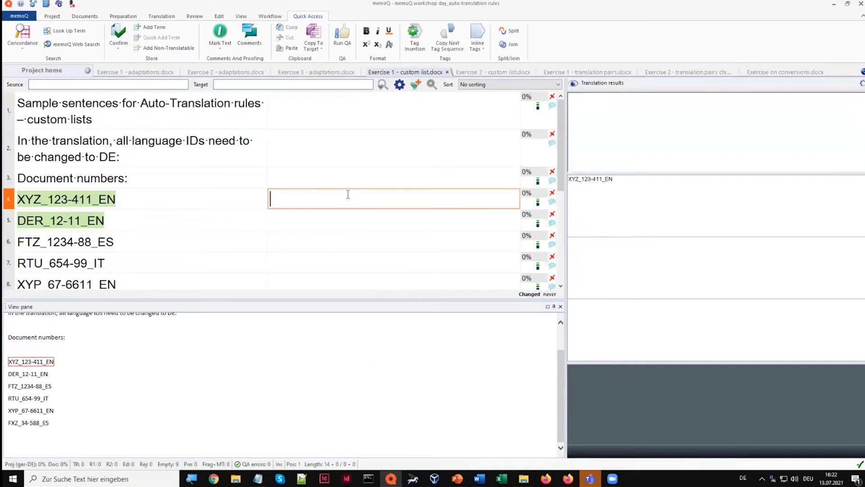
left_click(349, 227)
left_click(350, 236)
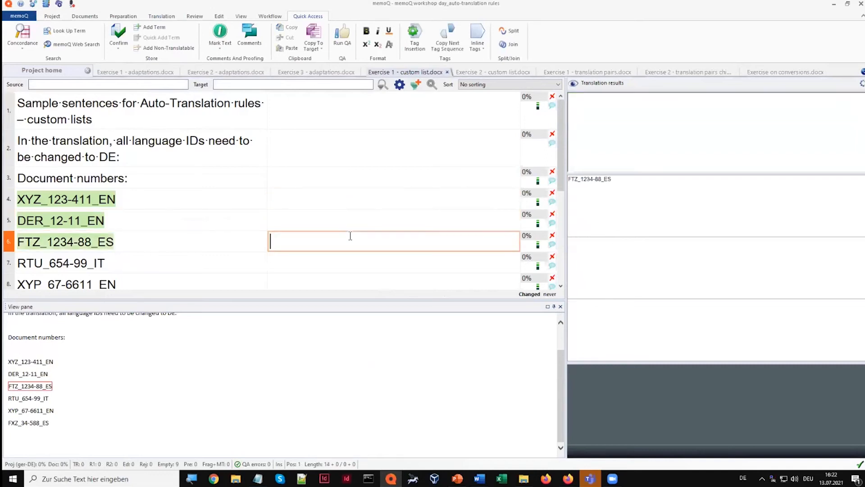
left_click(350, 264)
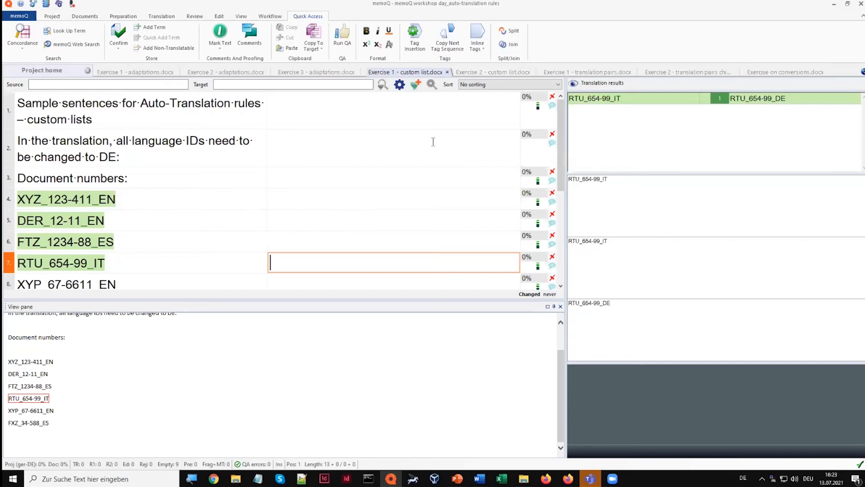
Examine the version number instruction in Exercise 2 - custom list.docx and compare segment 4's product versions with its percentage
left_click(494, 75)
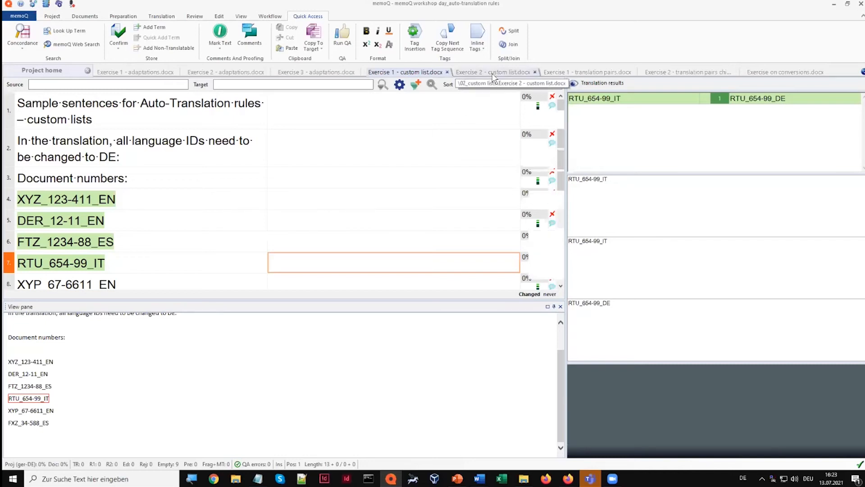
left_click_drag(317, 300, 311, 350)
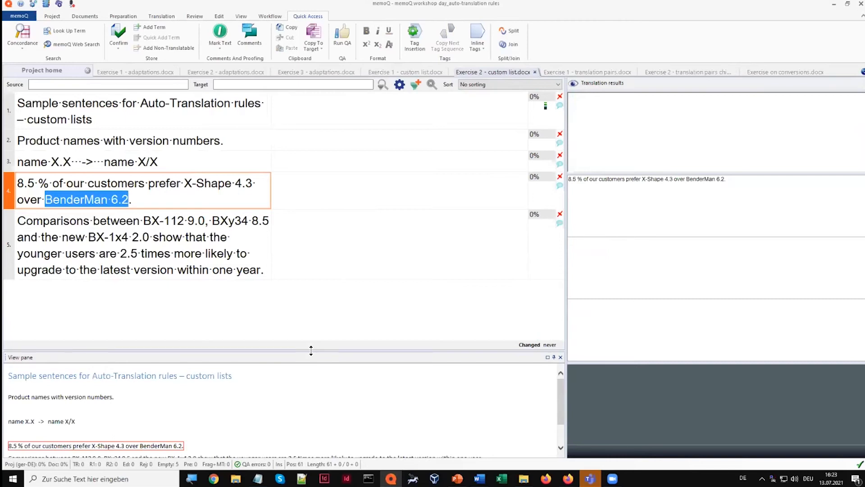
left_click(86, 199)
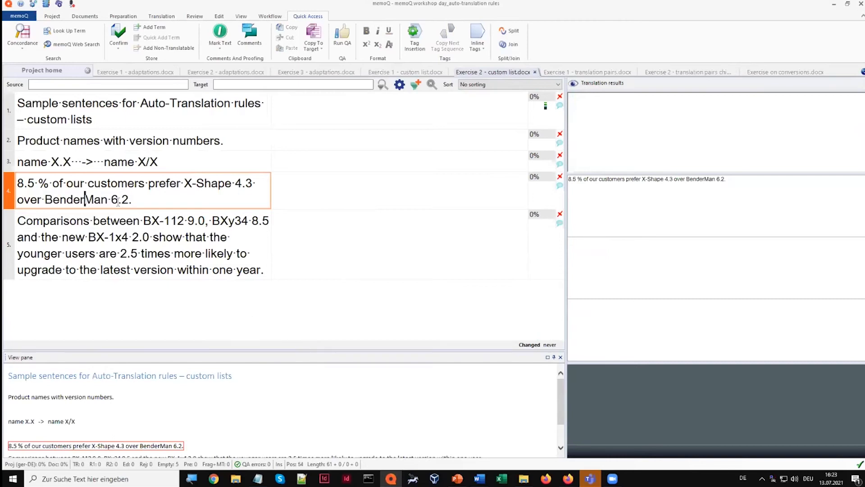
left_click_drag(111, 199, 130, 199)
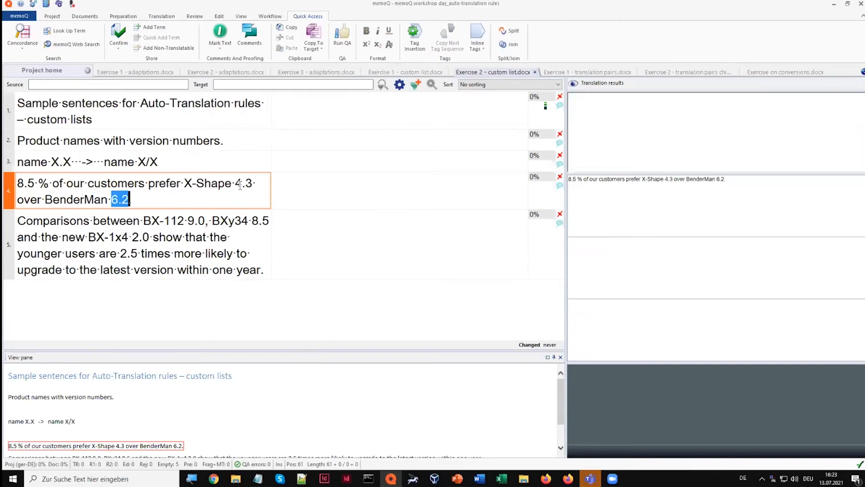
left_click_drag(235, 182, 253, 182)
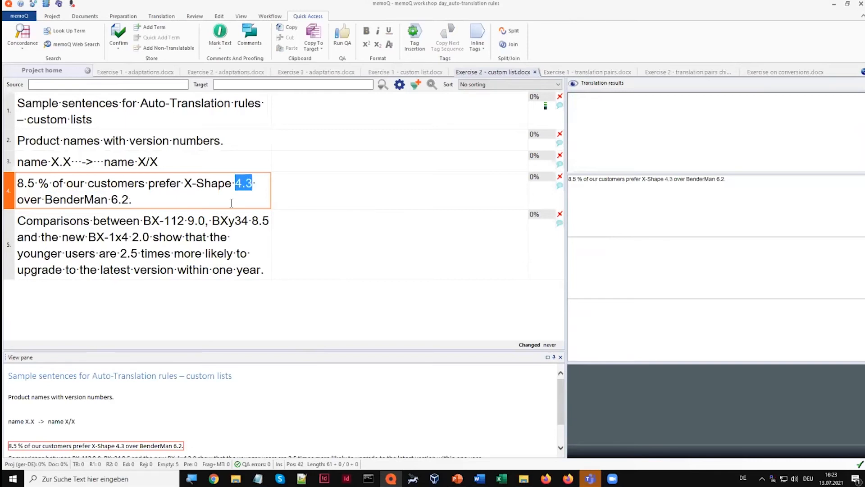
left_click_drag(105, 161, 159, 159)
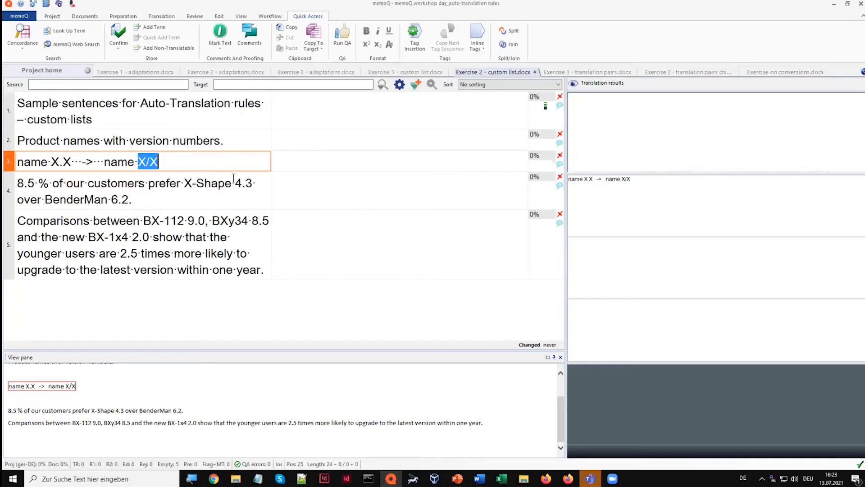
left_click_drag(234, 182, 252, 182)
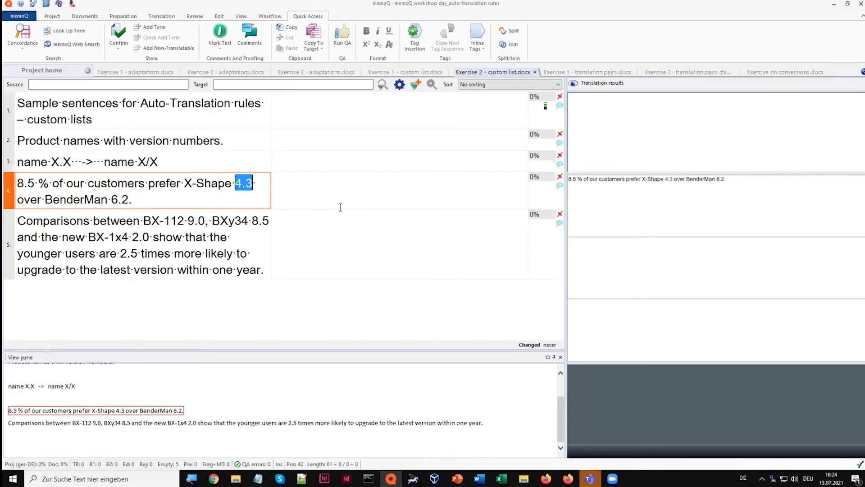
left_click(20, 184)
left_click_drag(21, 184, 35, 184)
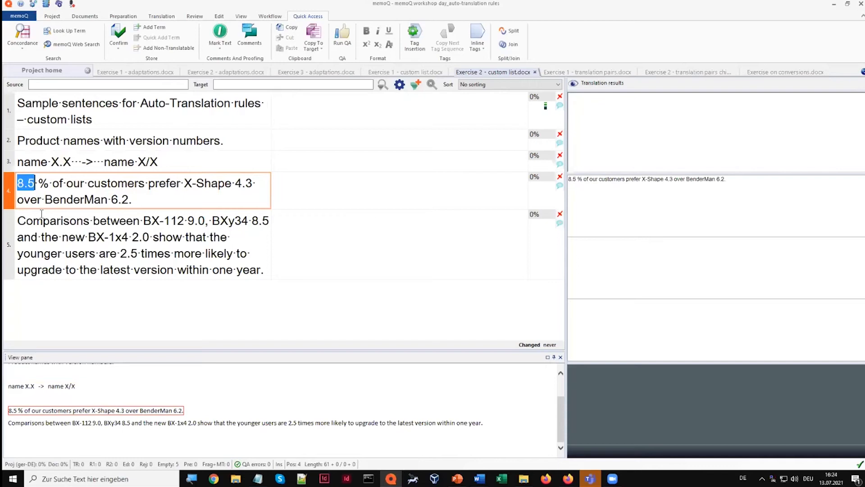
left_click_drag(184, 182, 233, 181)
key("ctrl+c")
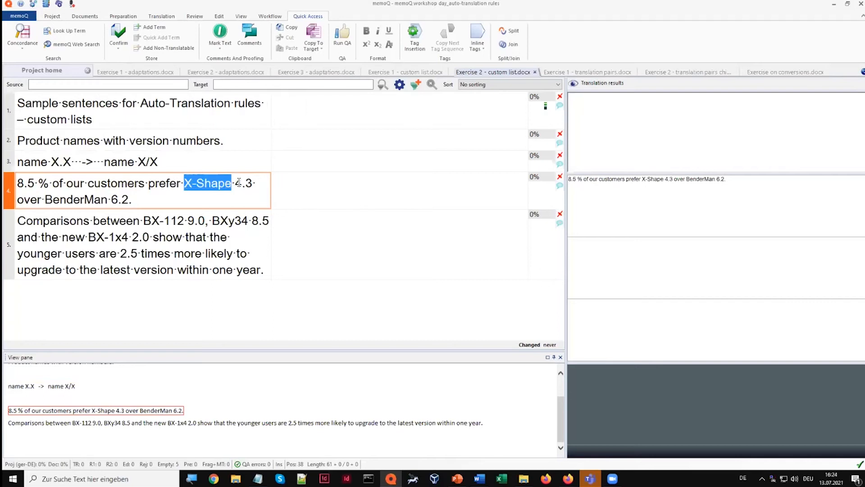
left_click_drag(235, 182, 251, 180)
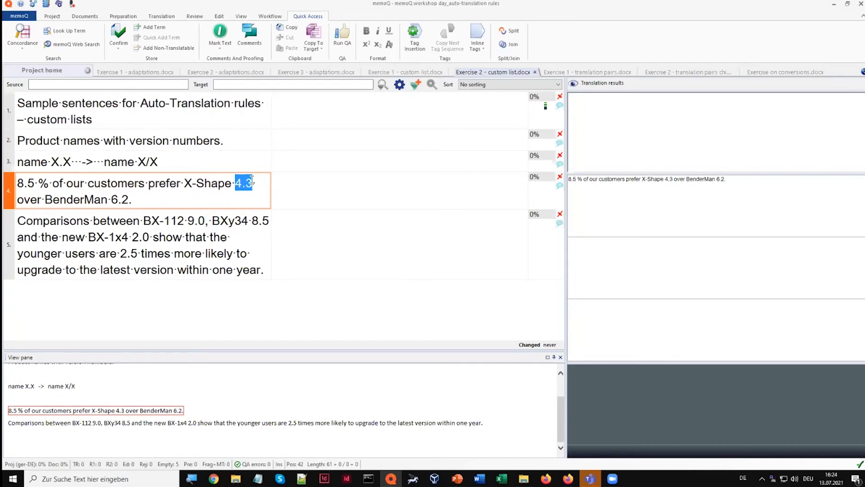
left_click_drag(18, 183, 38, 183)
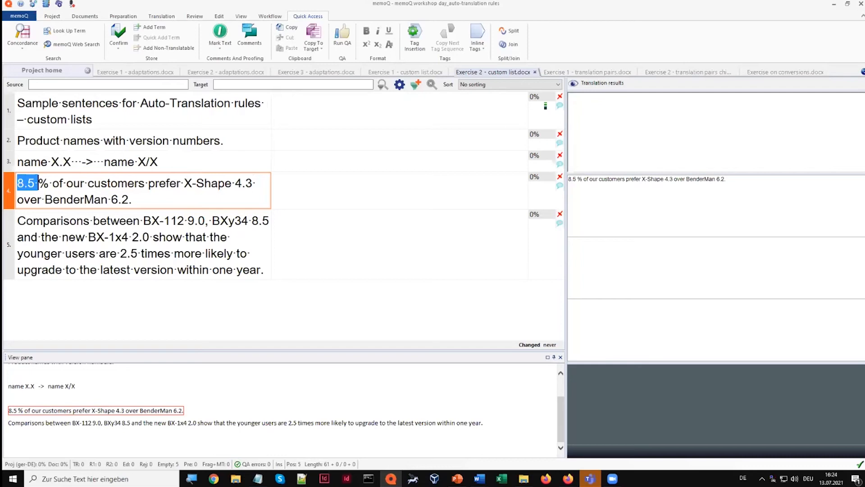
Reopen the workshop2 rule set for editing and add a second custom list named #product#
key("alt+Tab")
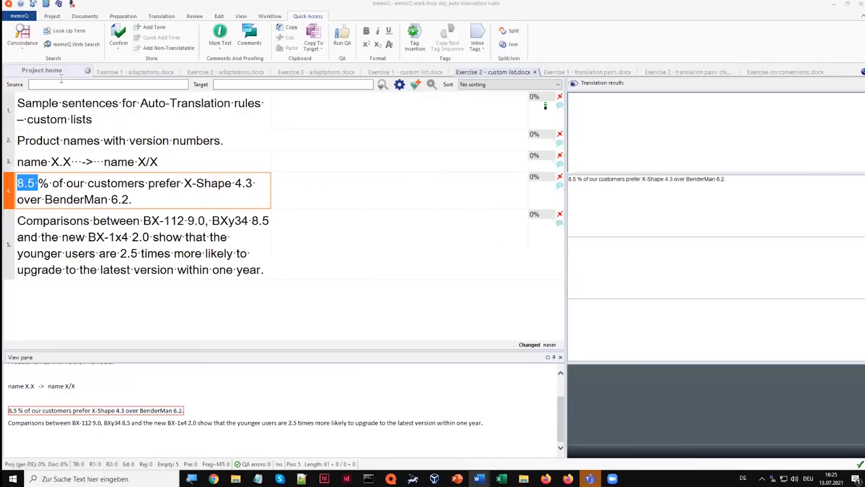
left_click(60, 78)
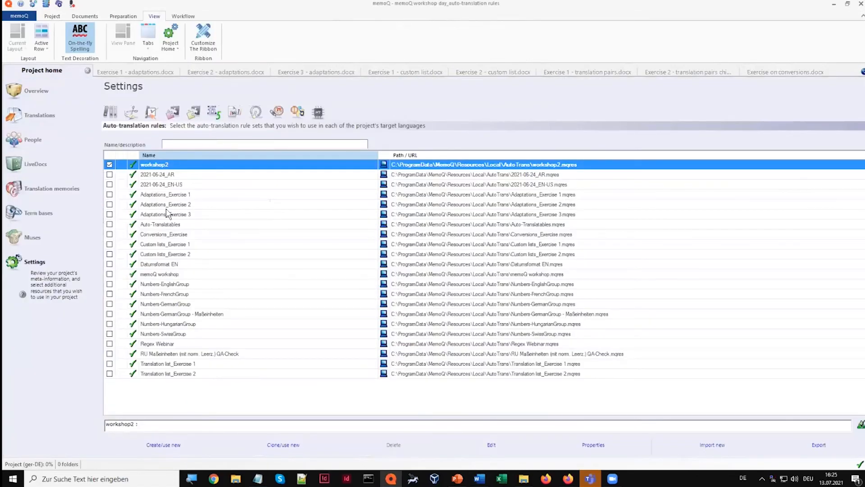
double_click(158, 166)
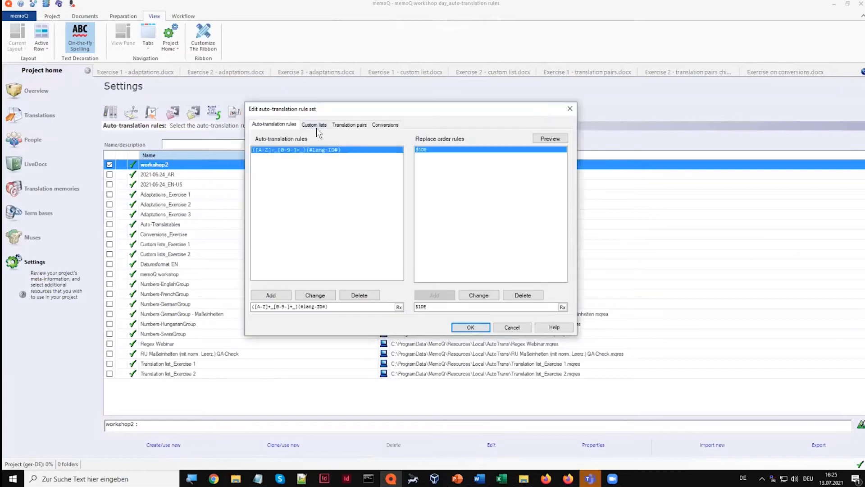
left_click(317, 128)
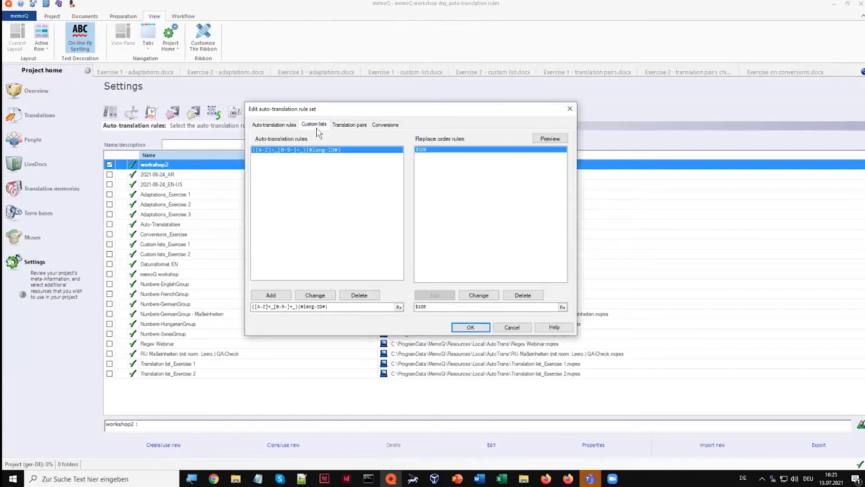
left_click(276, 307)
key("BackSpace")
key("BackSpace")
key("BackSpace")
key("BackSpace")
key("BackSpace")
key("BackSpace")
key("BackSpace")
key("BackSpace")
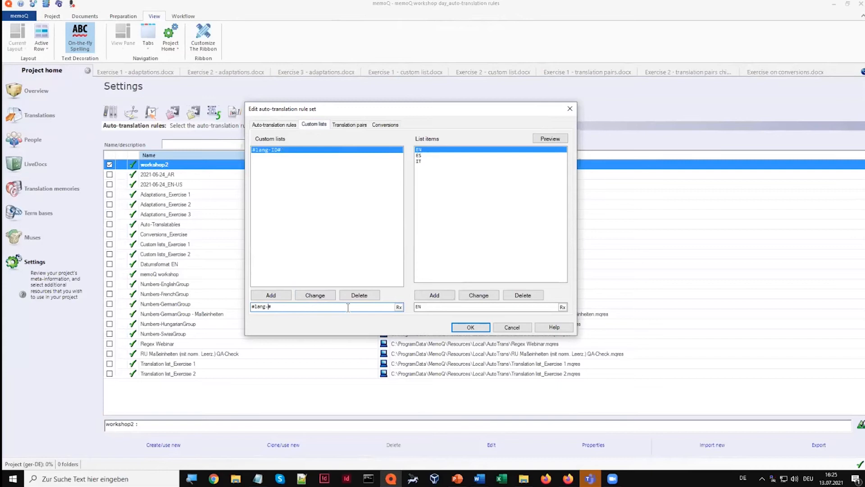
type("pr#oduct#")
left_click(277, 294)
Add the product names X-Shape and BenderMan as items of the #product# list
left_click(434, 308)
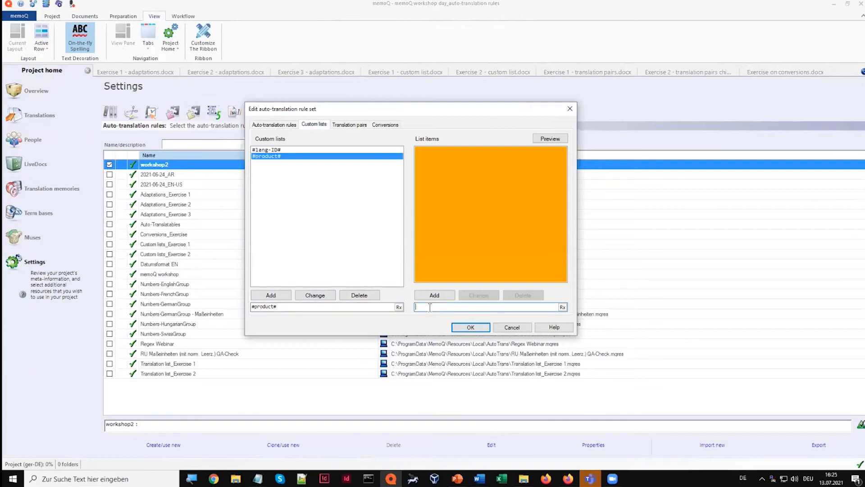
key("alt+Tab")
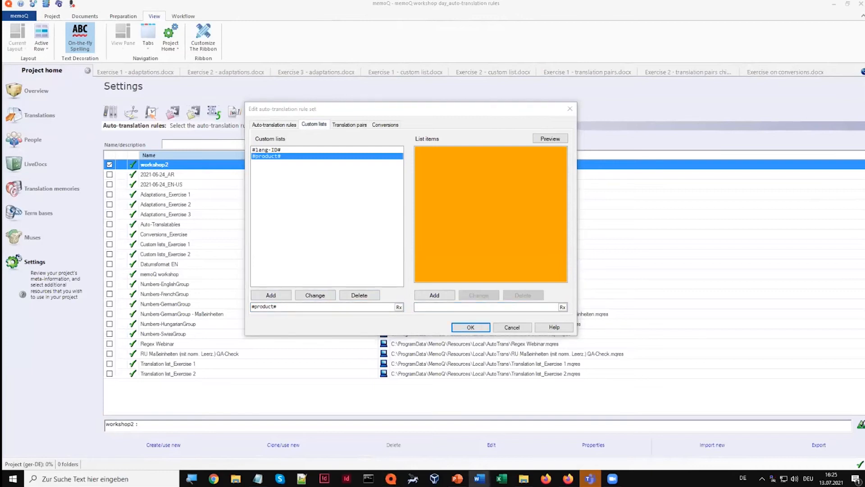
key("alt+Tab")
key("ctrl+v")
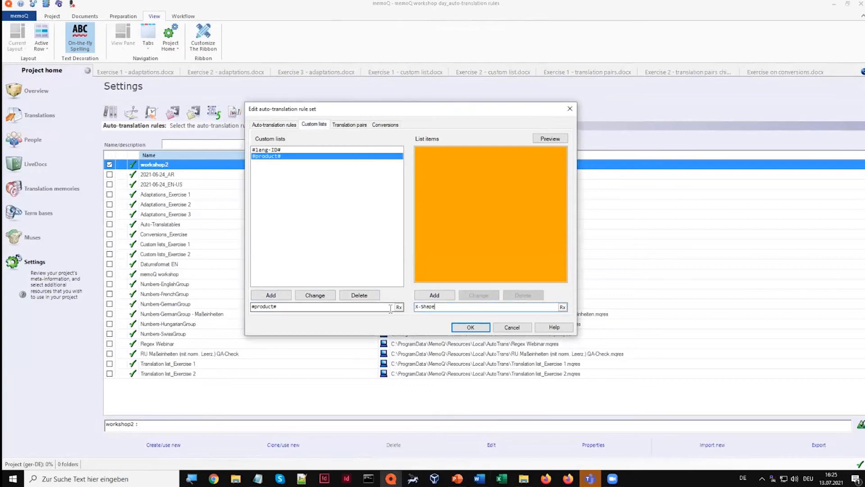
left_click(420, 295)
key("alt+Tab")
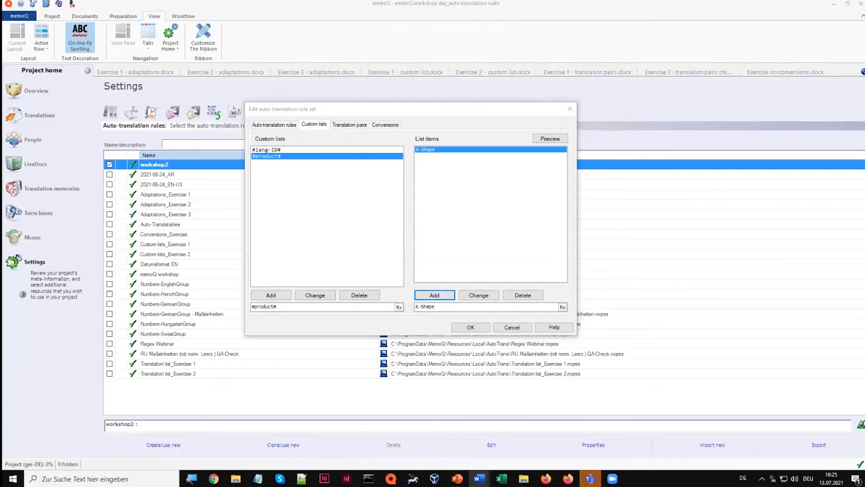
key("alt+Tab")
type("BetterMan")
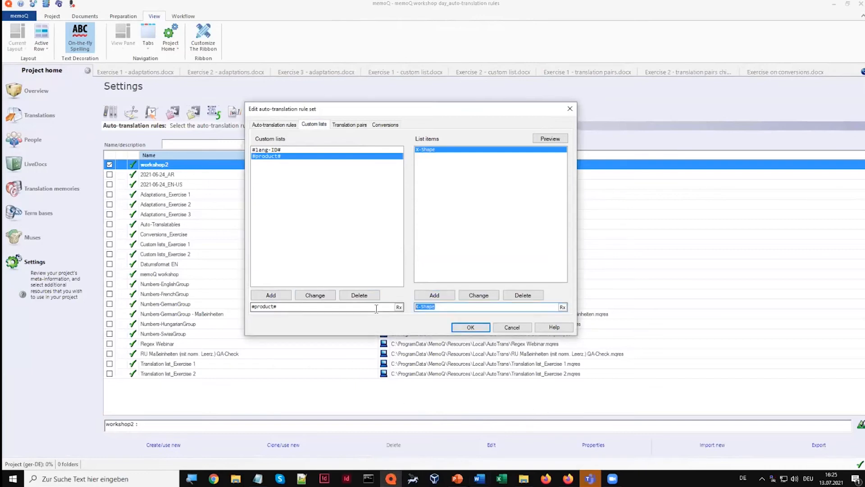
left_click(422, 296)
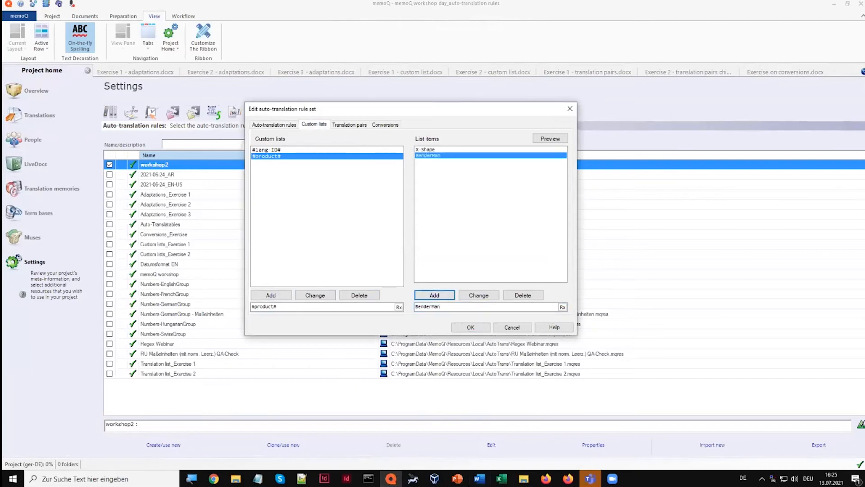
Add the product names BX-112, BXy34 and BX-1x4 as further items of the #product# list
key("alt+Tab")
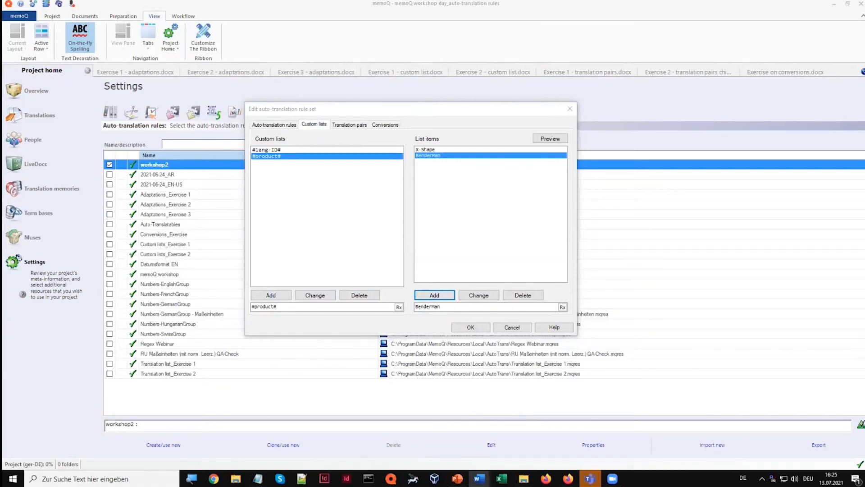
left_click_drag(445, 308, 415, 307)
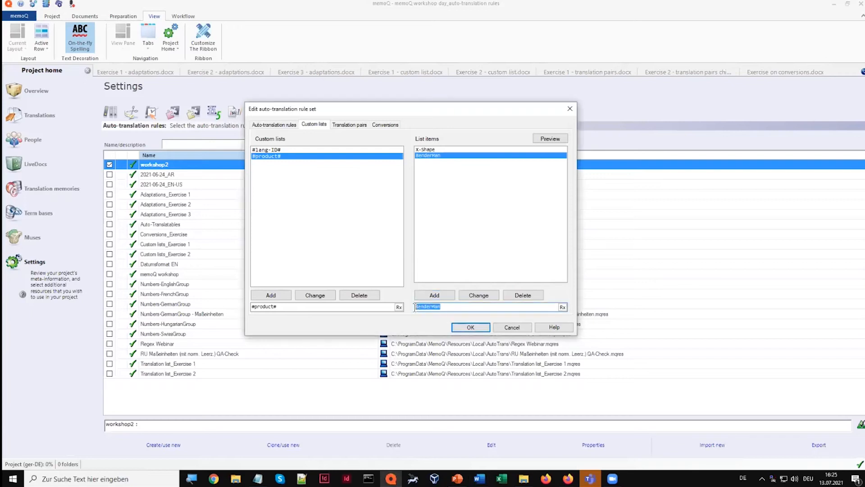
type("BX-112")
left_click(435, 295)
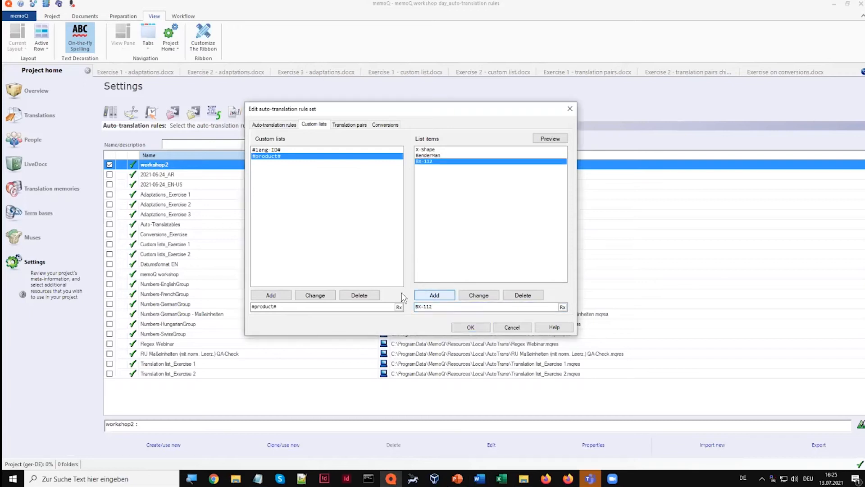
key("alt+Tab")
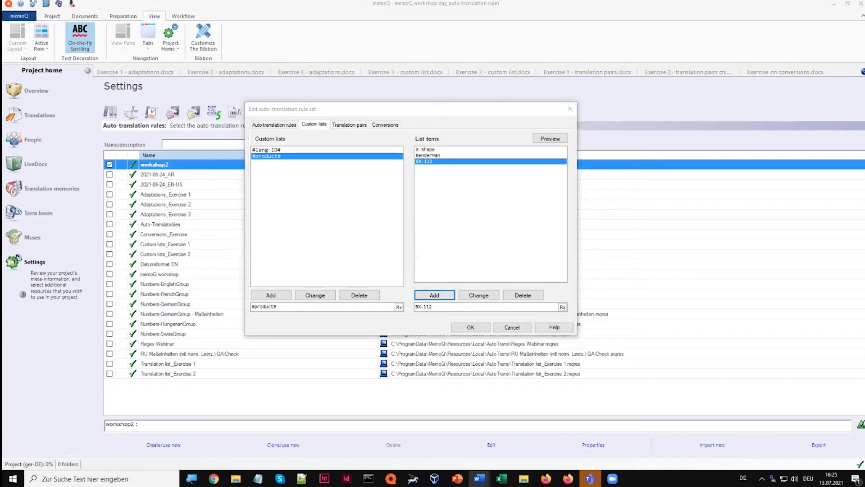
left_click_drag(446, 308, 386, 306)
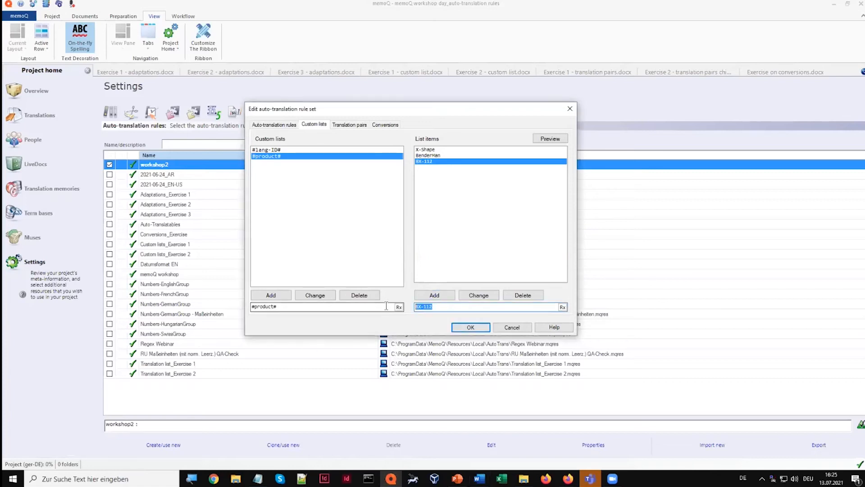
type("BXy34")
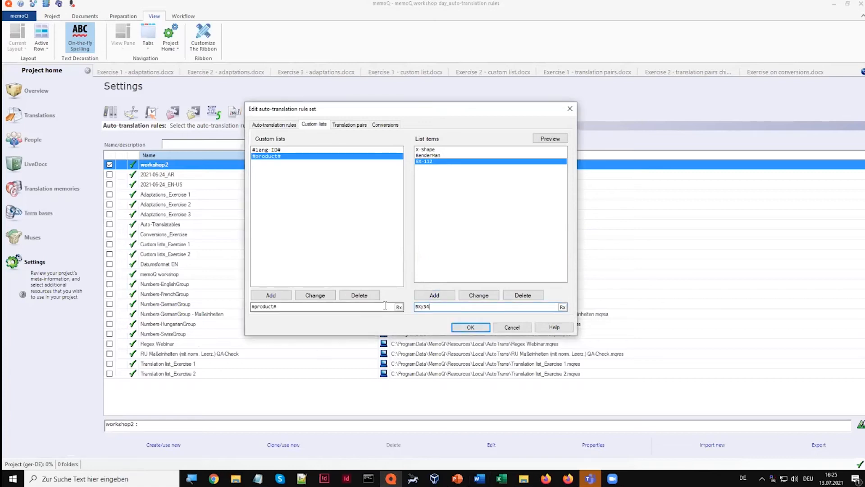
left_click(439, 294)
key("alt+Tab")
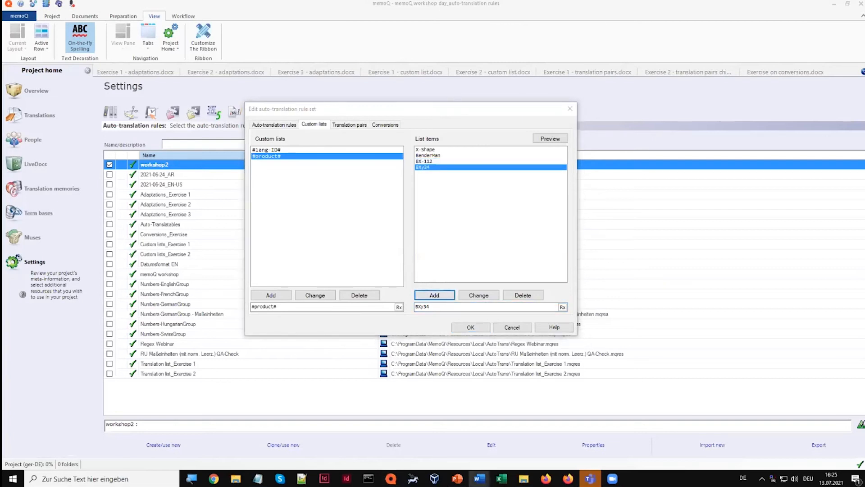
left_click(440, 310)
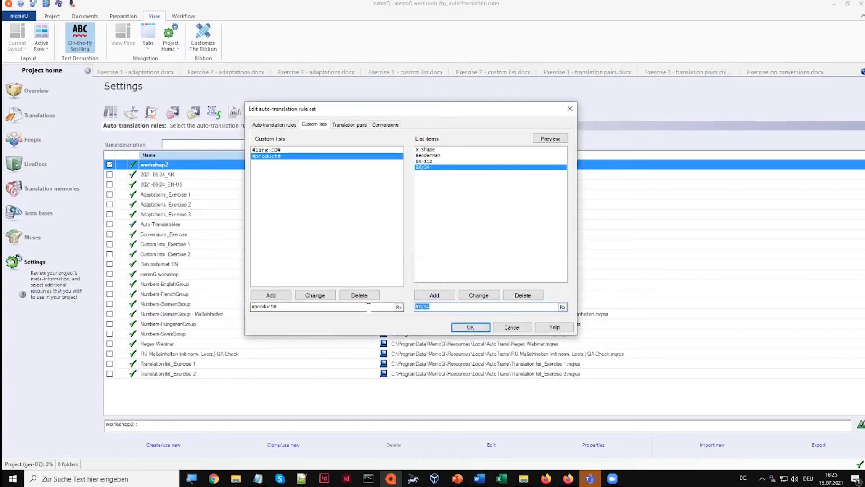
left_click(421, 295)
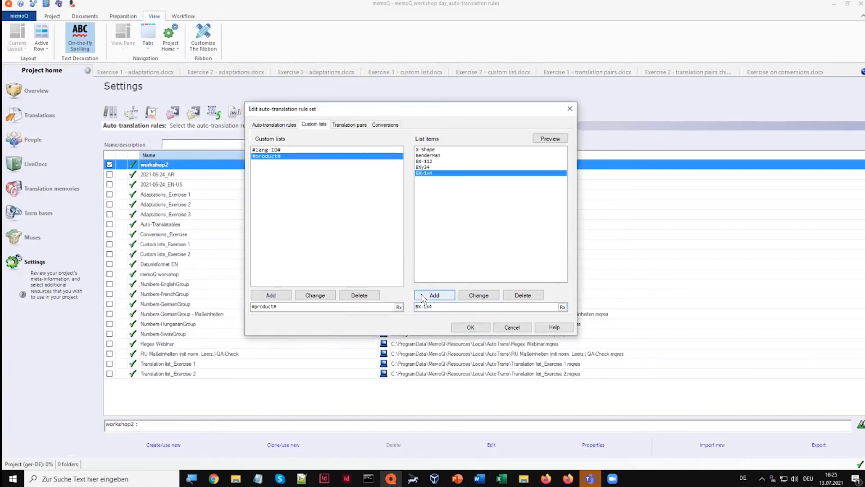
Add the auto-translation rule (#product#)\s*(\d)\.(\d) to the workshop2 rule set
left_click(273, 126)
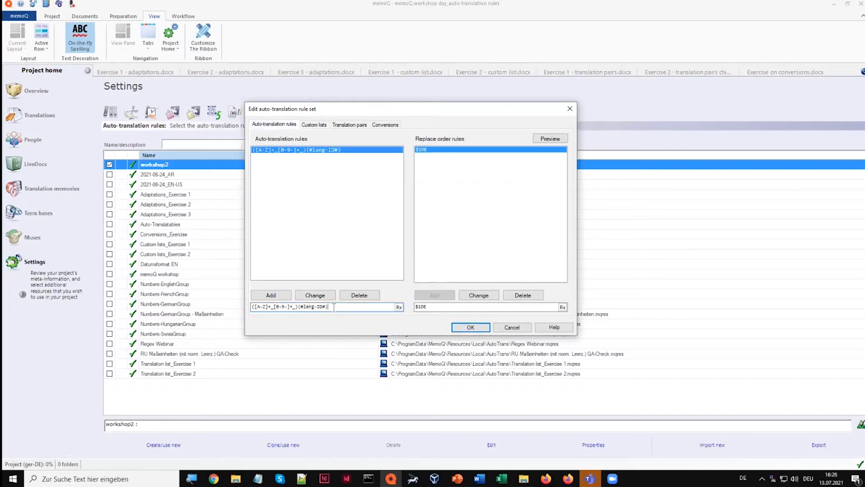
left_click_drag(334, 307, 215, 312)
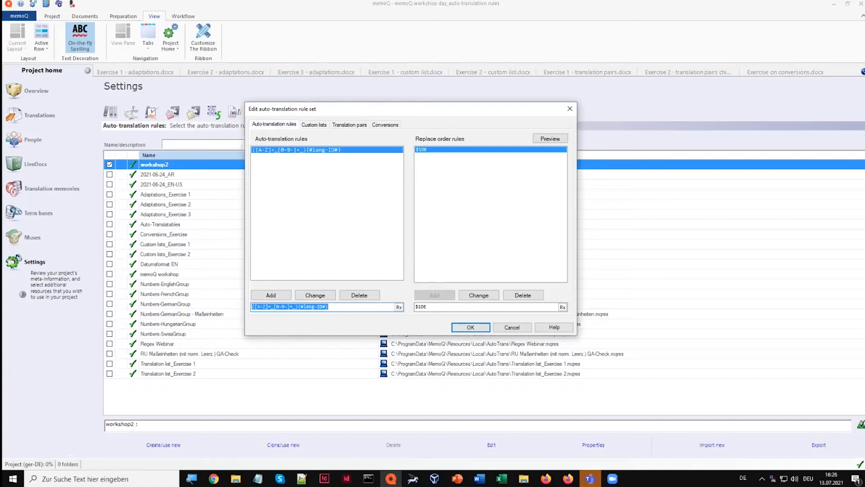
type("#product")
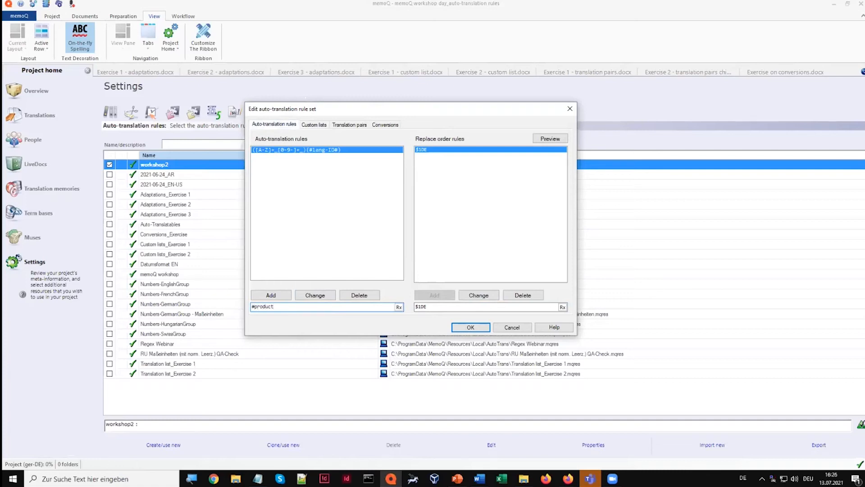
type("#)")
key("Home")
type("(")
type("\\s")
type("()")
type("\\d")
type("\\")
type("()")
type("\\d")
left_click(271, 296)
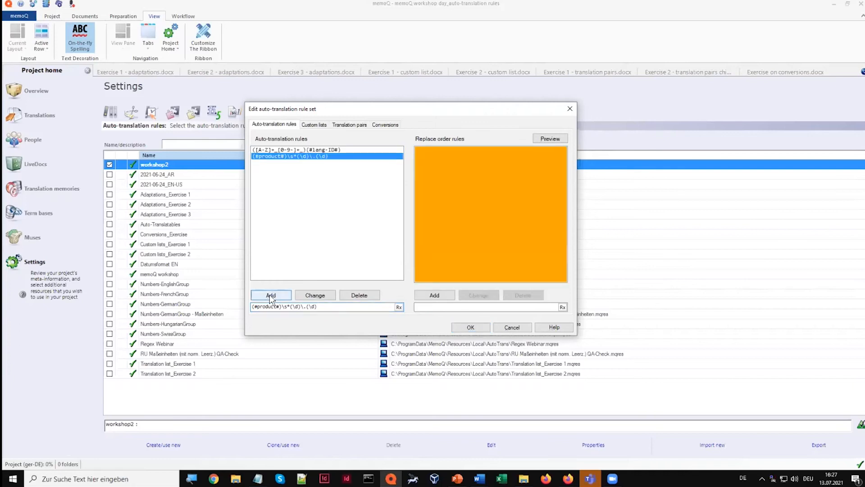
Add the replace order rule $1 $2/$3 for the #product# rule and save the rule set
left_click(417, 308)
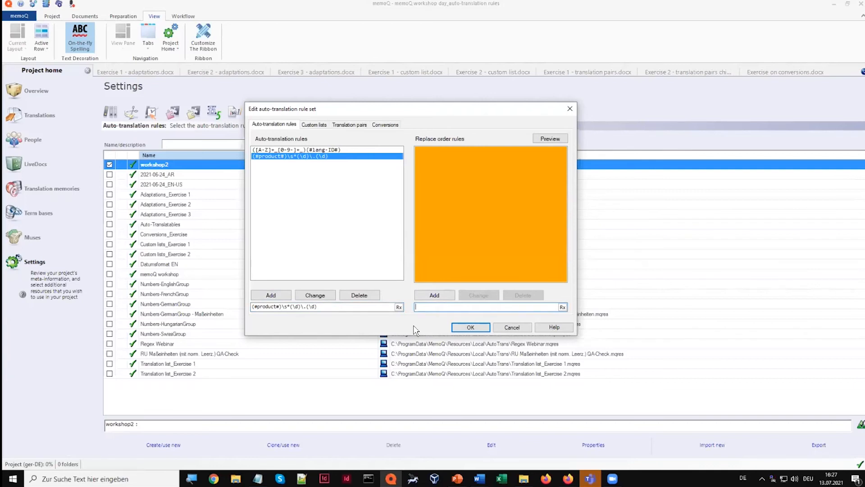
type("$")
type("1 $2/$3")
left_click(436, 294)
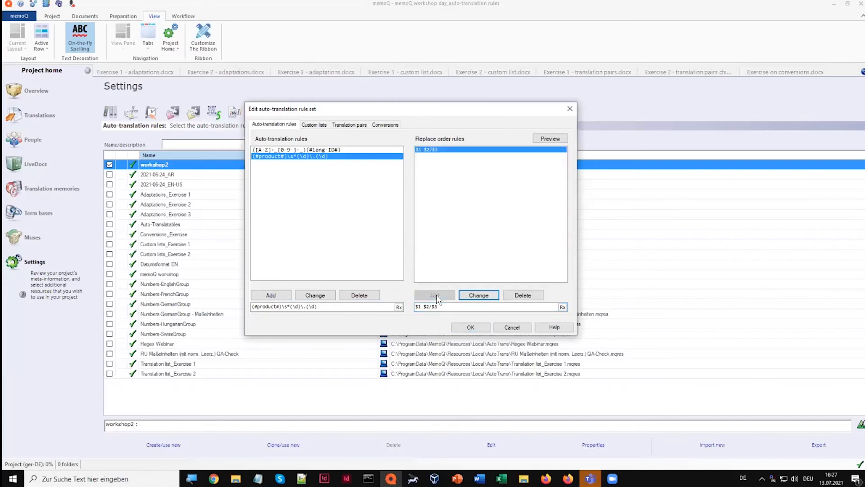
left_click(475, 328)
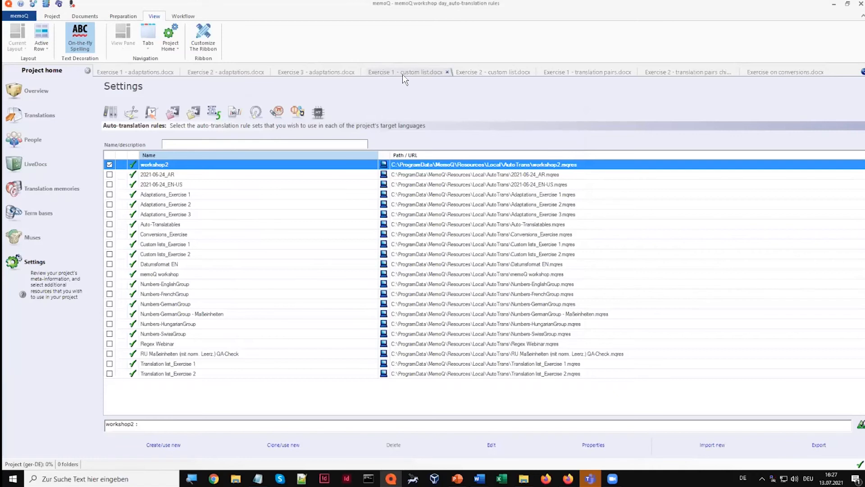
Check the product version matches in segments 4 and 5 of Exercise 2 - custom list.docx against the plain decimal numbers
left_click(467, 72)
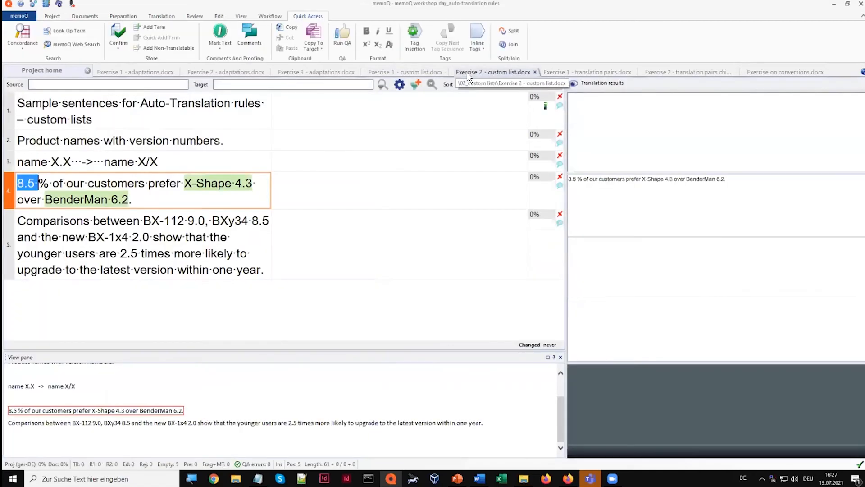
left_click(316, 184)
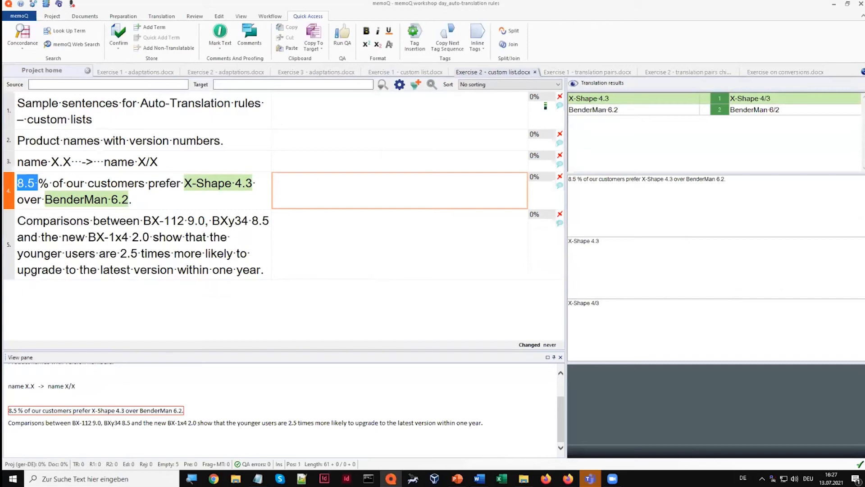
left_click(444, 236)
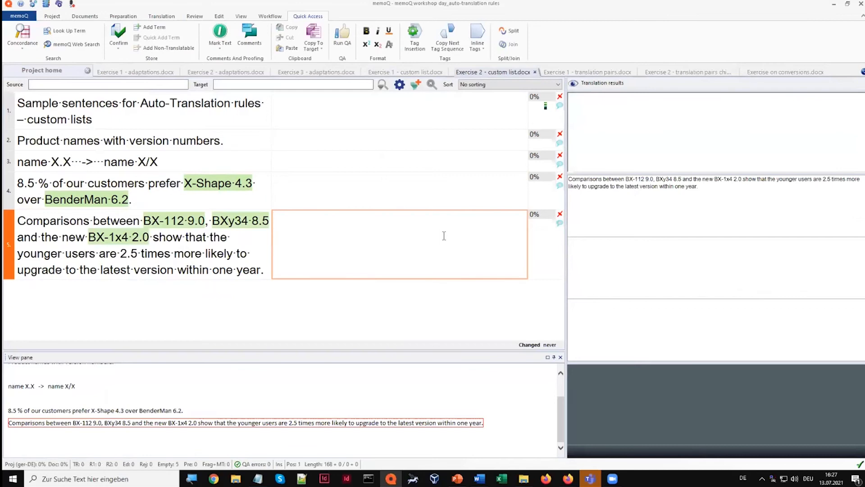
left_click(124, 253)
left_click_drag(123, 254, 137, 252)
left_click_drag(18, 183, 34, 182)
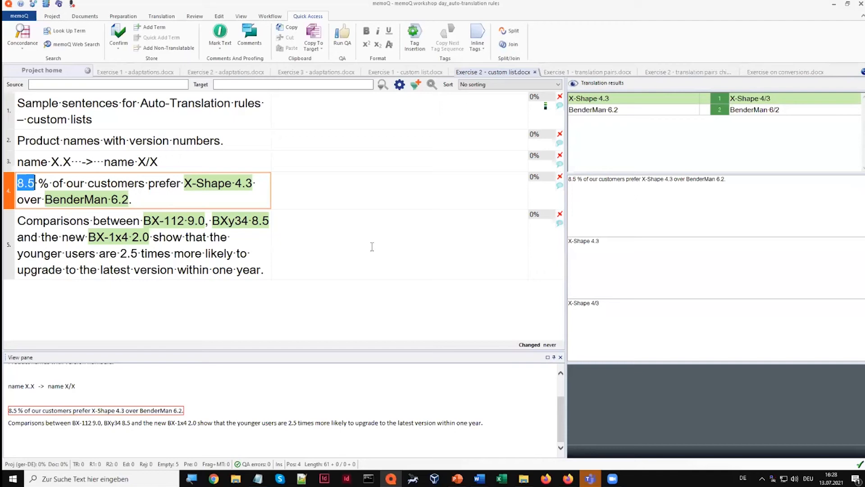
Examine the language ID replacements and document numbers in Exercise 1 - translation pairs.docx, enlarging the segment grid
left_click(597, 72)
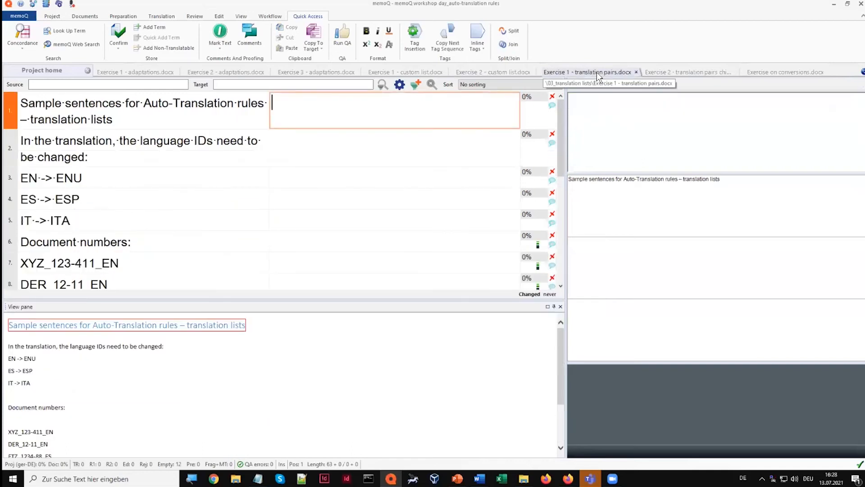
left_click_drag(288, 299, 277, 353)
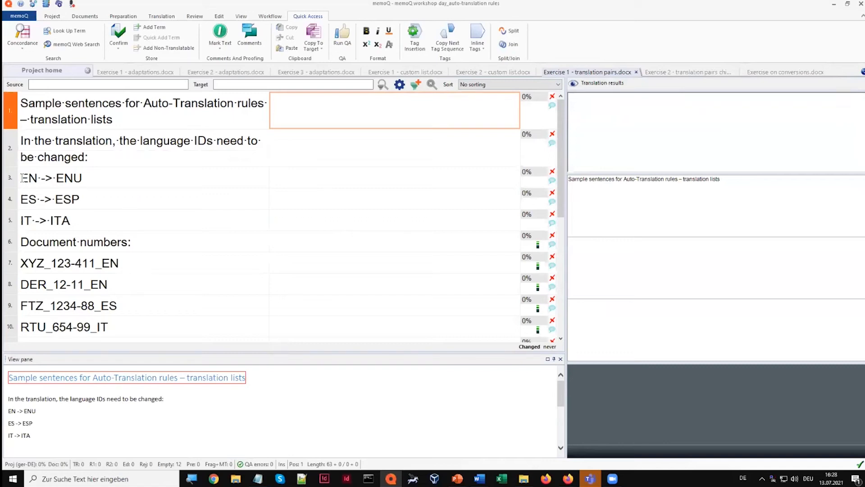
left_click_drag(21, 178, 85, 178)
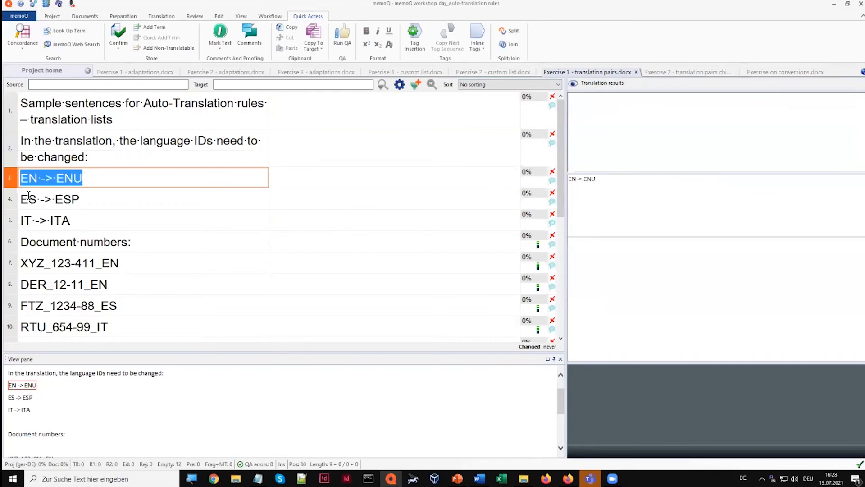
left_click_drag(21, 199, 84, 198)
left_click_drag(21, 220, 98, 222)
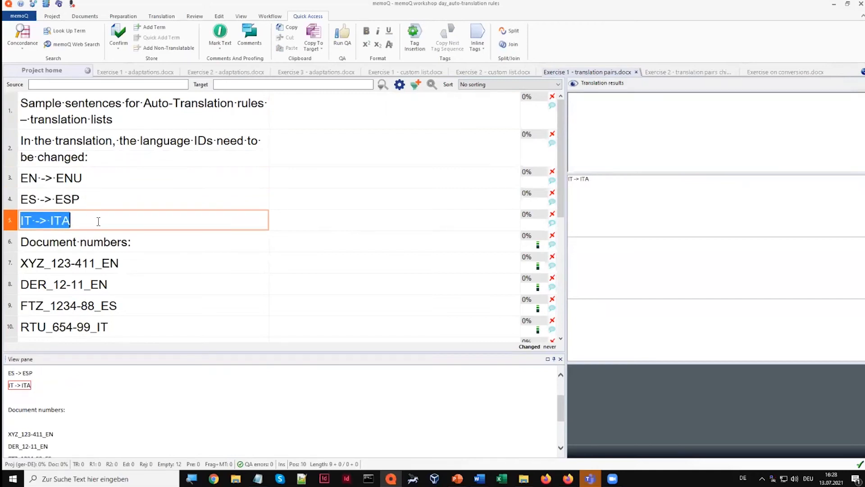
left_click(98, 222)
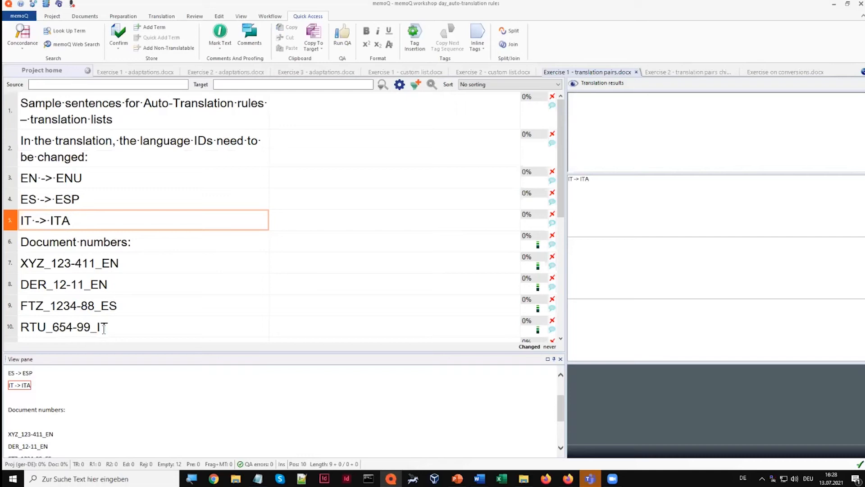
left_click_drag(102, 264, 119, 264)
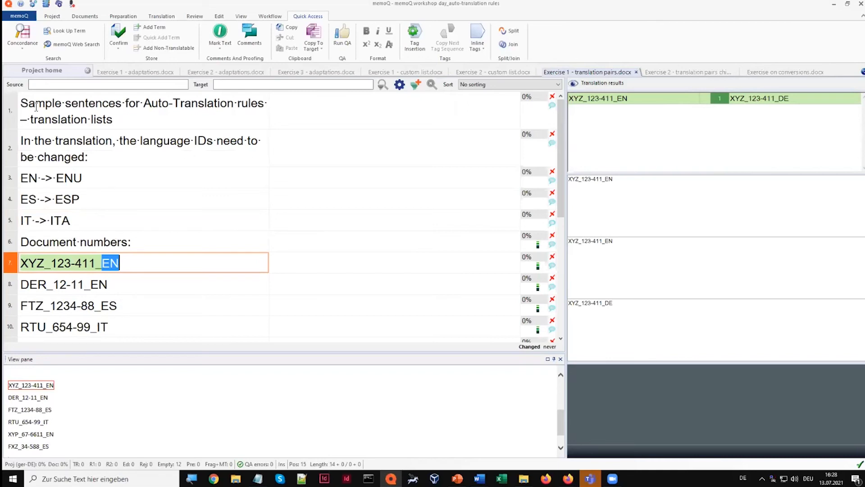
Reopen the workshop2 rule set for editing and delete its language ID and product auto-translation rules
left_click(47, 76)
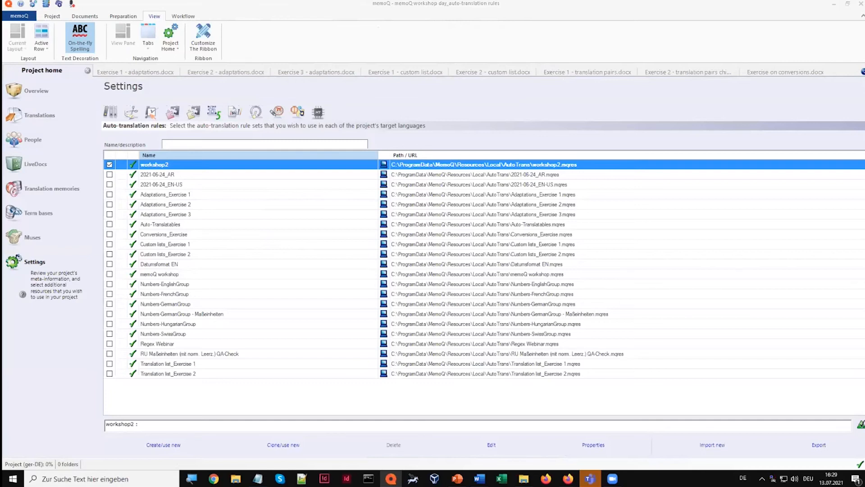
left_click_drag(0, 97, 483, 98)
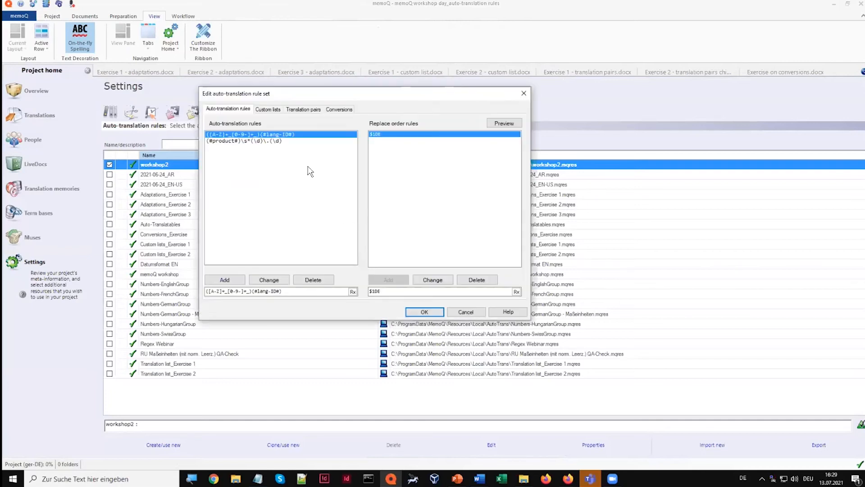
left_click(313, 280)
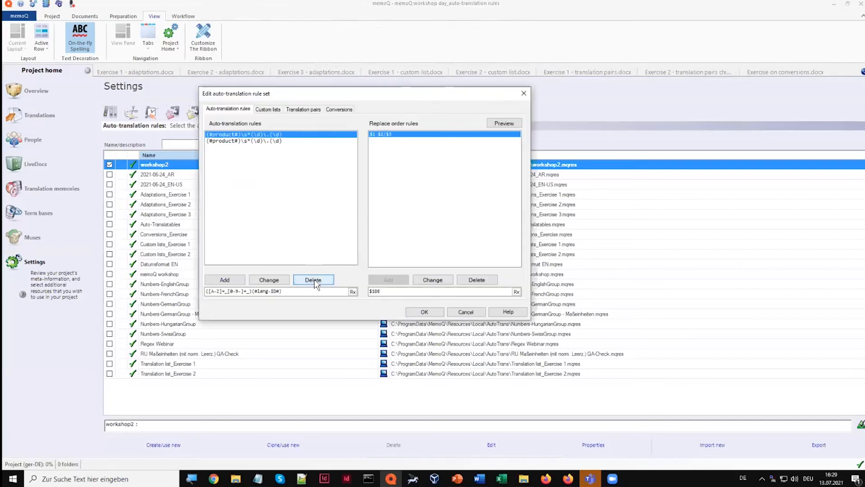
left_click(314, 281)
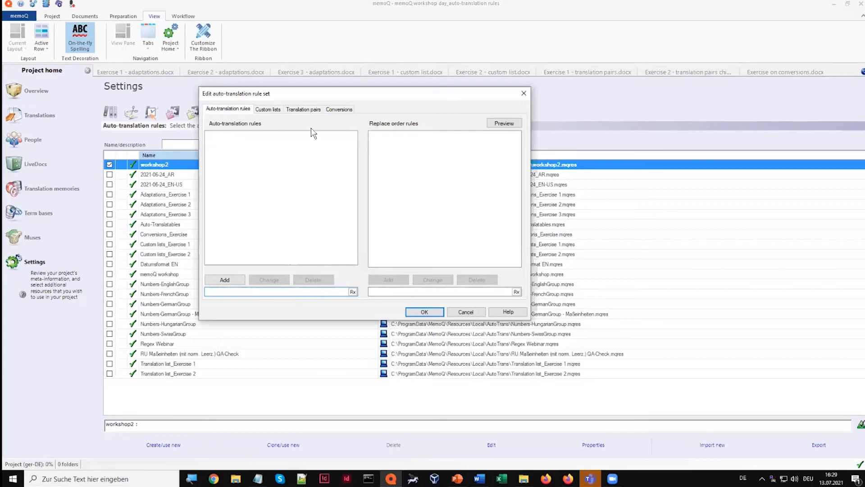
Add a translation pair list named #ID# to the workshop2 rule set
left_click(304, 109)
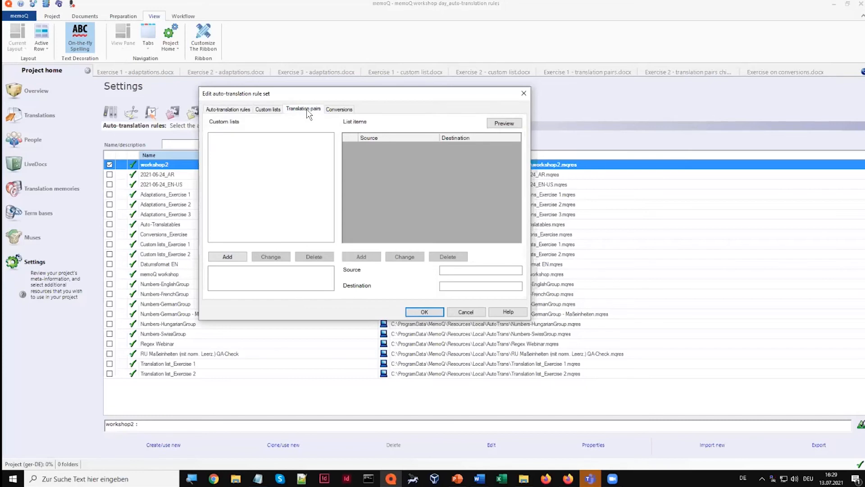
left_click(268, 275)
type("#ID#")
left_click(232, 259)
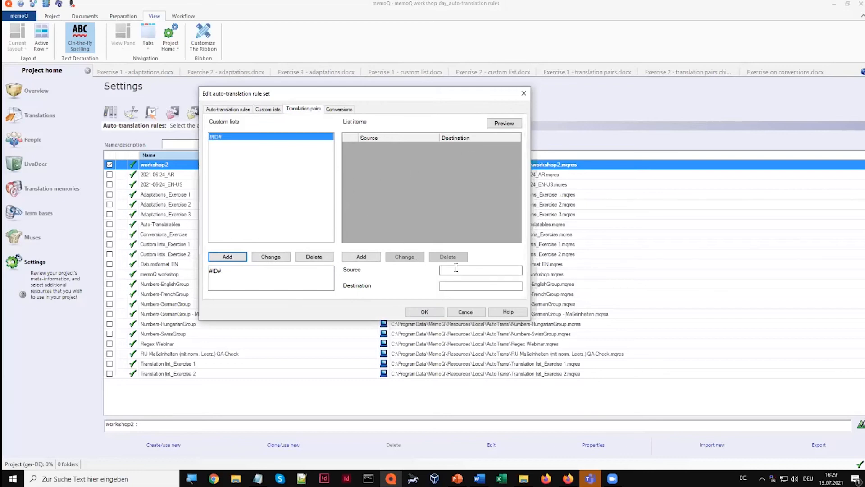
Add a pair with source EN and destination ENU to the #ID# list
left_click(458, 270)
type("EN")
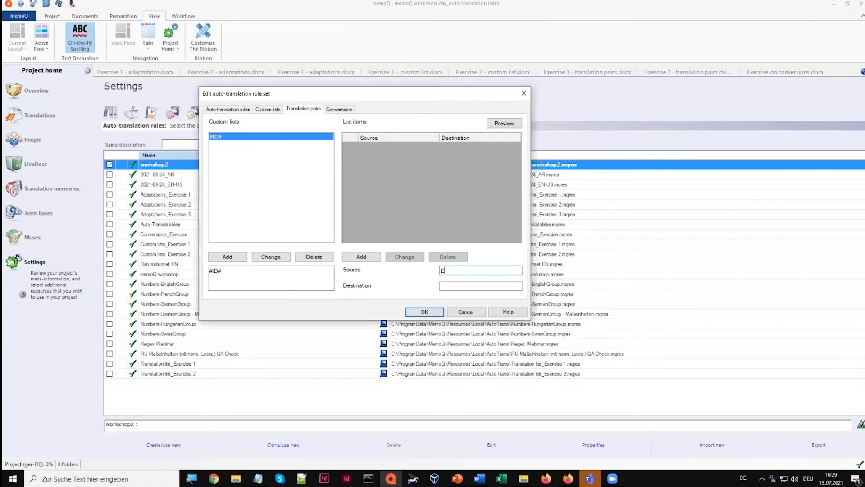
left_click(454, 286)
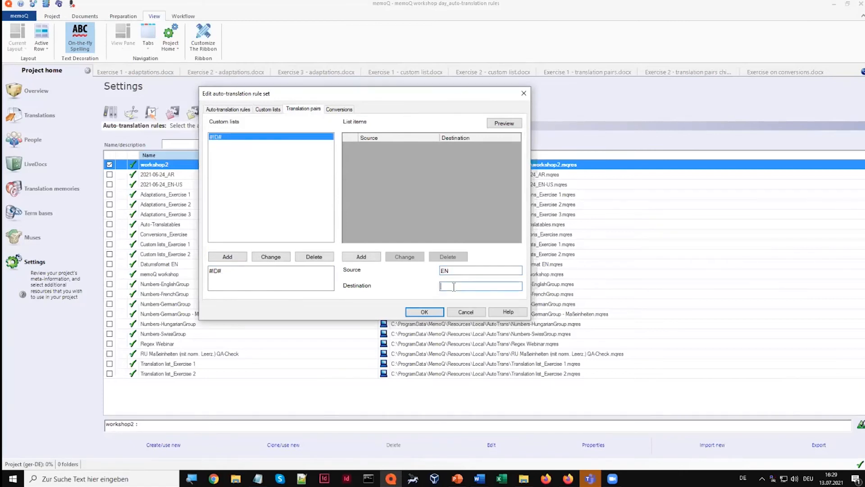
type("ENU")
left_click(365, 258)
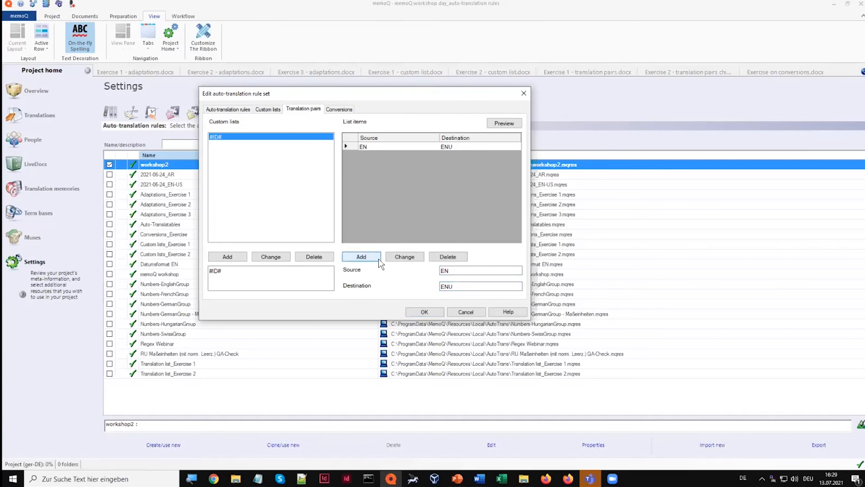
Add a pair with source IT and destination ITA to the #ID# translation pair list
double_click(465, 271)
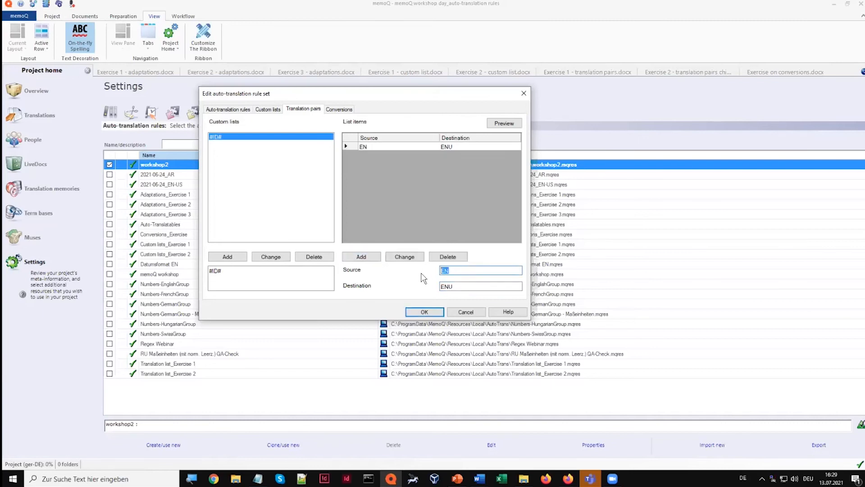
type("IT")
key("Tab")
type("ITA")
left_click(370, 260)
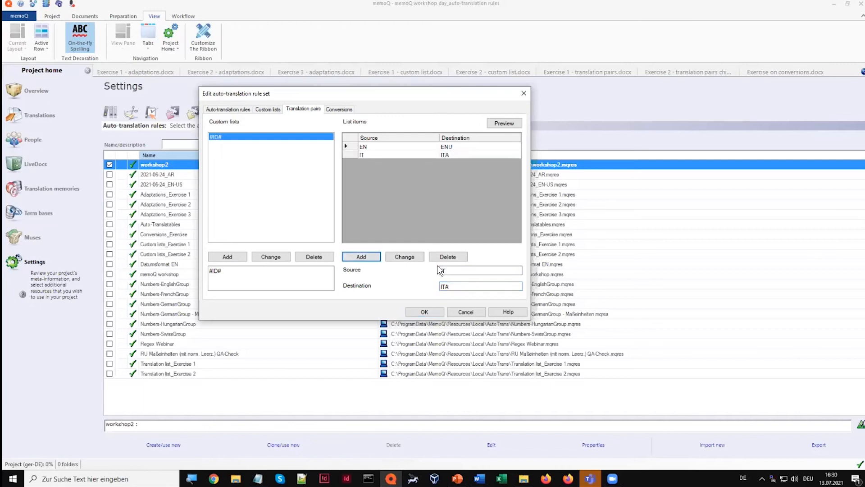
Add a pair with source ES and destination ESP to the #ID# list
left_click_drag(462, 271, 426, 272)
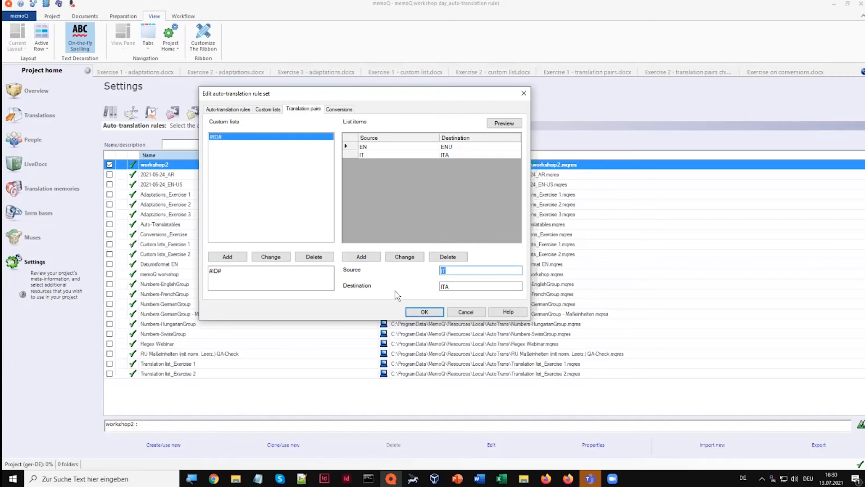
type("ES")
left_click_drag(455, 288, 435, 287)
type("ESP")
left_click(362, 257)
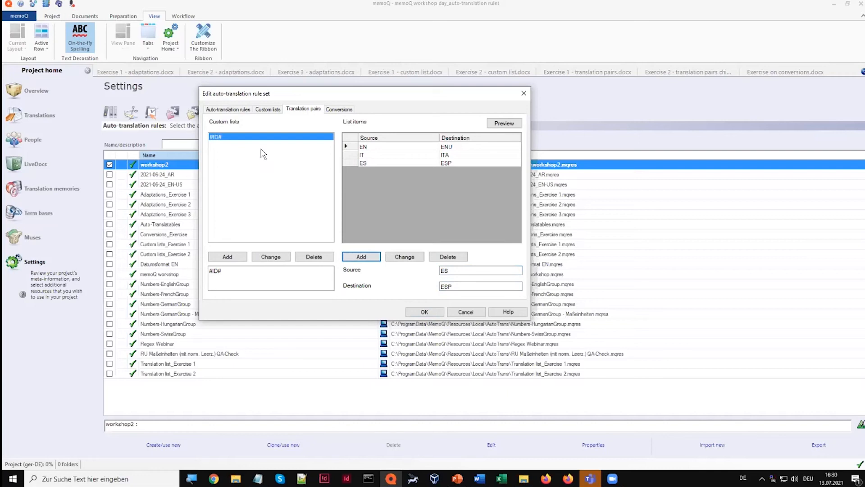
Begin a new auto-translation rule in the workshop2 rule set with the character class [A-Z0-9-_]
left_click(228, 109)
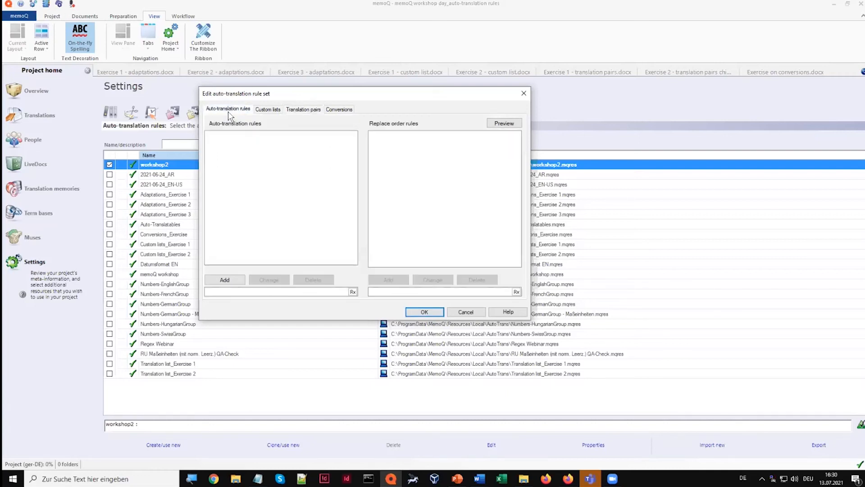
left_click(255, 291)
type("[]")
type("A-Z")
type("0-9")
type("-")
type("_")
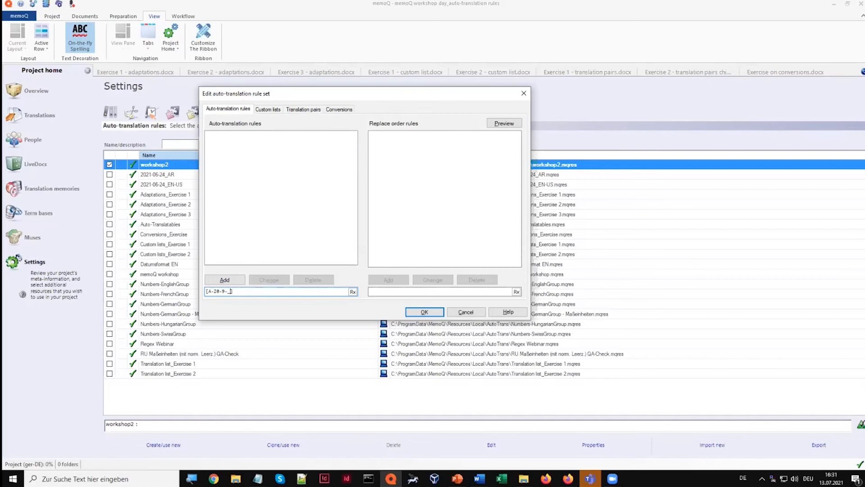
Complete the rule as ([A-Z0-9-_]+_)(#ID#) and add it to the workshop2 auto-translation rules
type("+")
type(")")
left_click(208, 292)
type("(")
left_click(253, 293)
type("()#ID#")
left_click(224, 280)
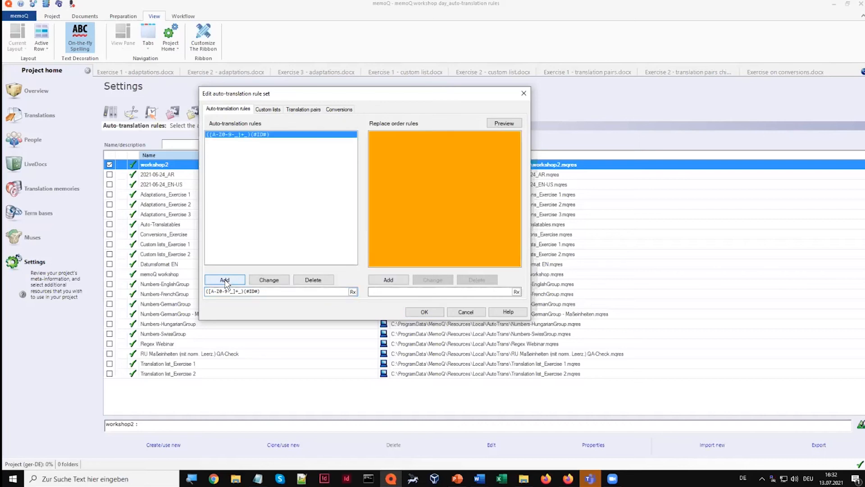
Add the replace order rule $1$2 for the document number rule and save the workshop2 rule set
left_click(392, 292)
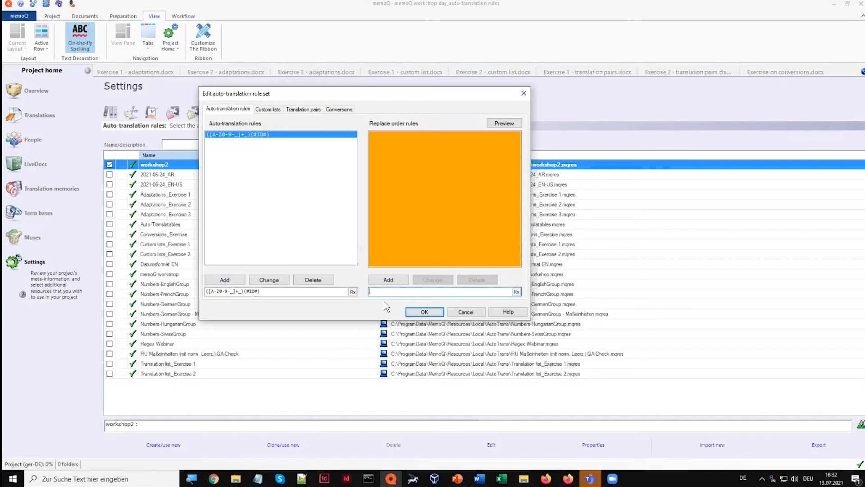
type("$1")
type("$2")
left_click(392, 282)
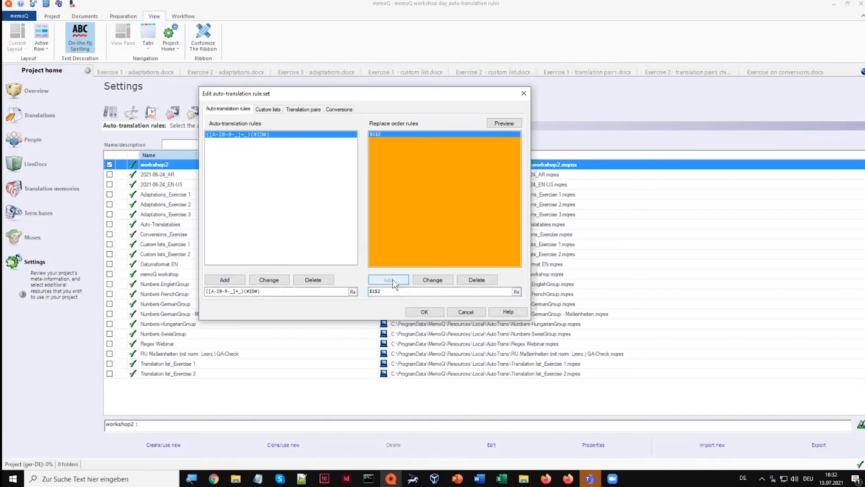
left_click(422, 312)
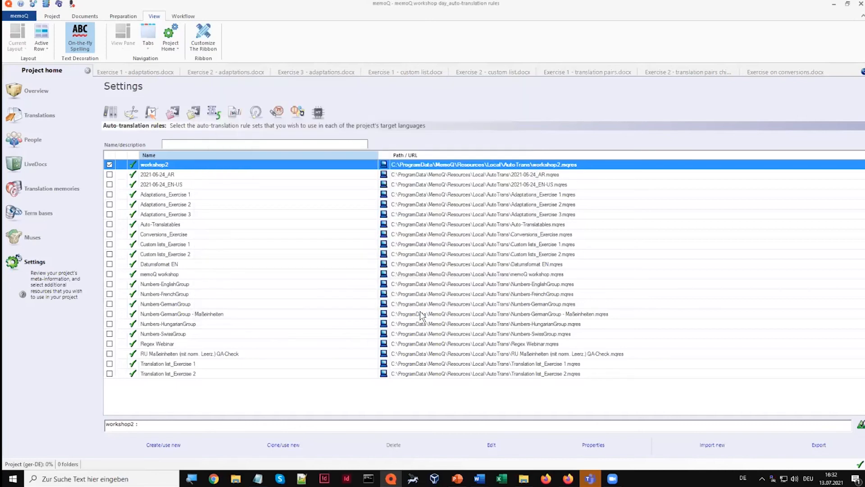
Check the translation results for the document numbers in segments 8 to 10 of Exercise 1 - translation pairs.docx
left_click(602, 74)
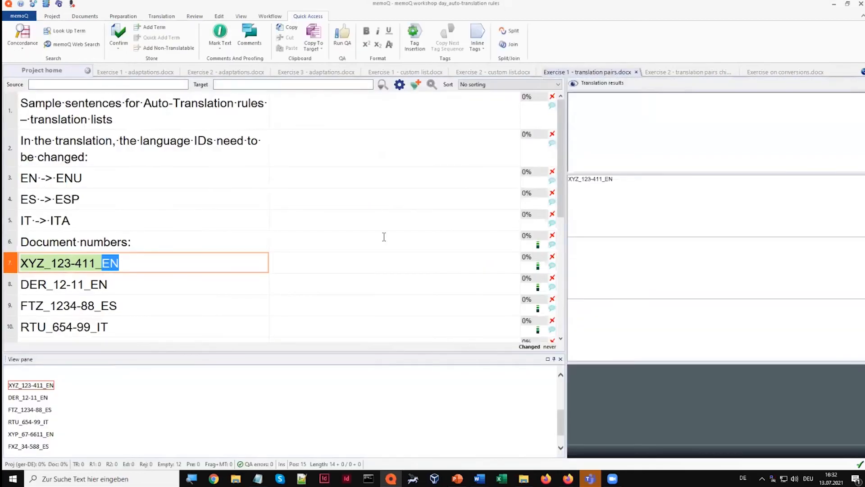
left_click(348, 286)
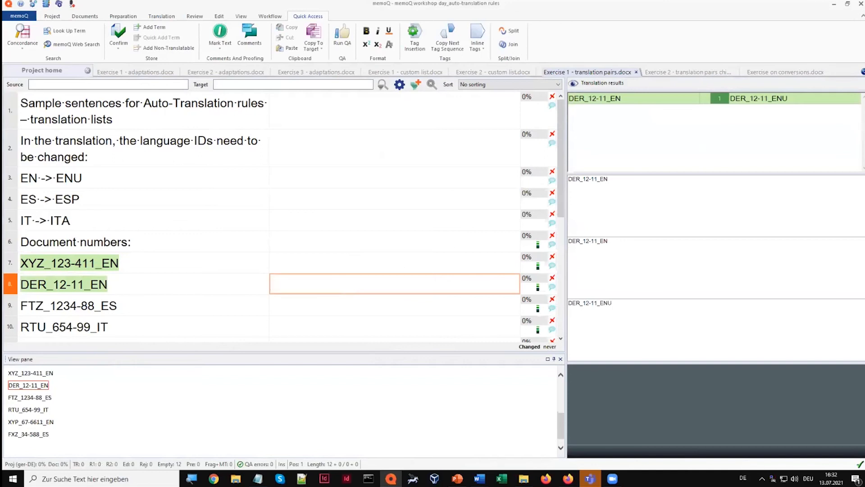
left_click(477, 305)
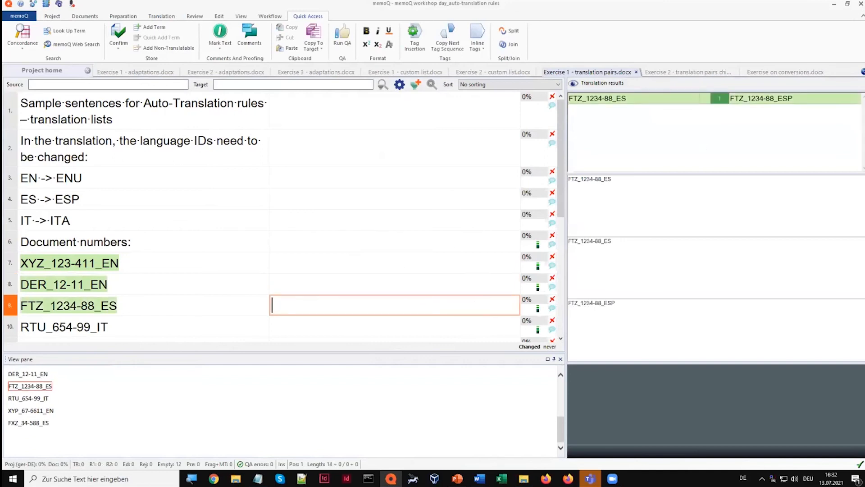
left_click(448, 325)
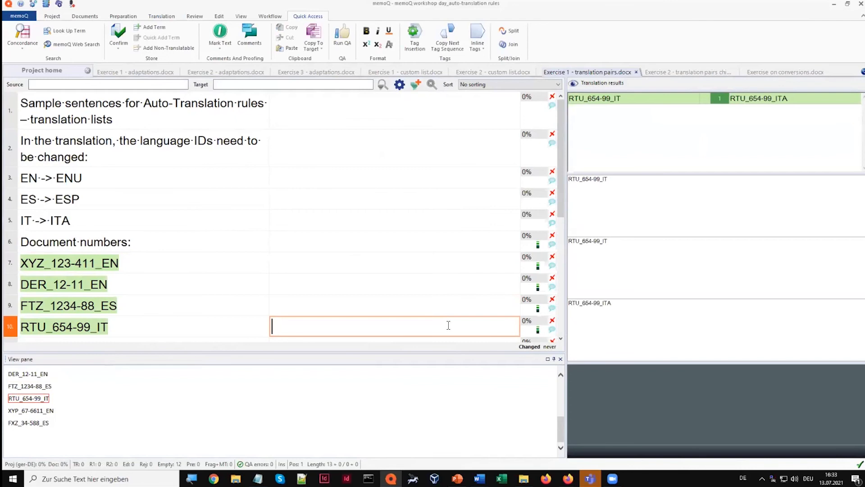
Look at the Exercise 2 translation pairs document, then enable Translation list_Exercise 2 and disable workshop2 in the project's auto-translation rules
left_click(695, 73)
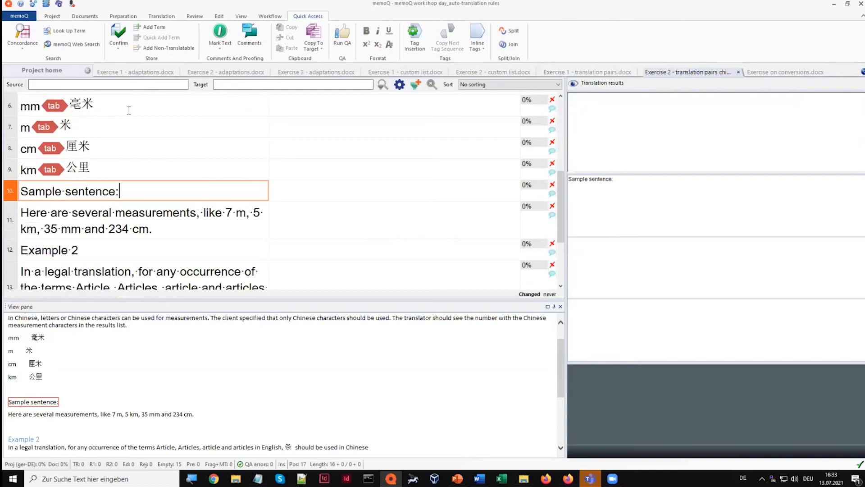
left_click(42, 71)
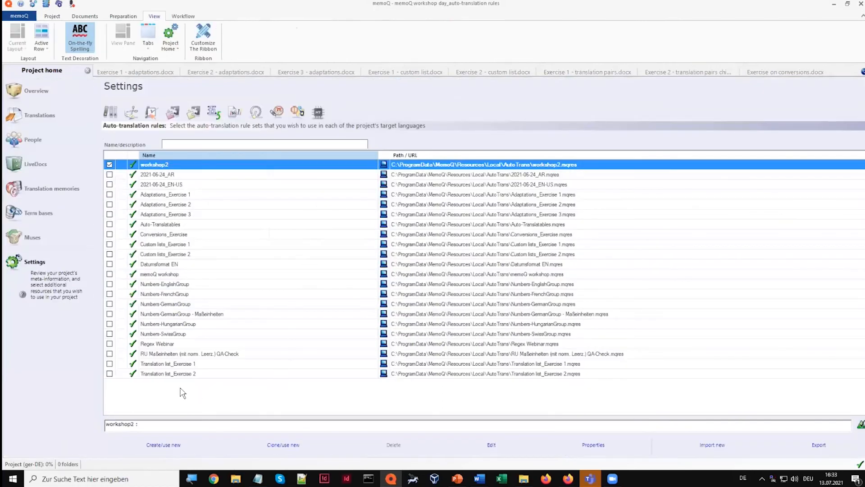
left_click(110, 374)
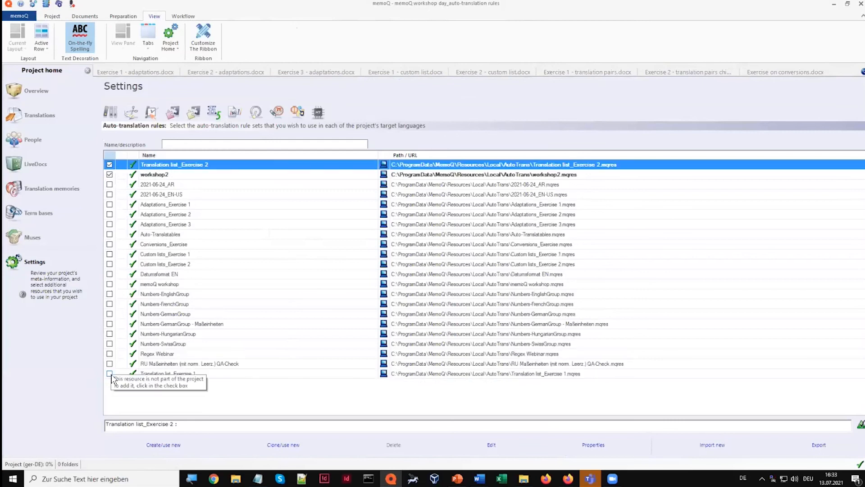
left_click(110, 174)
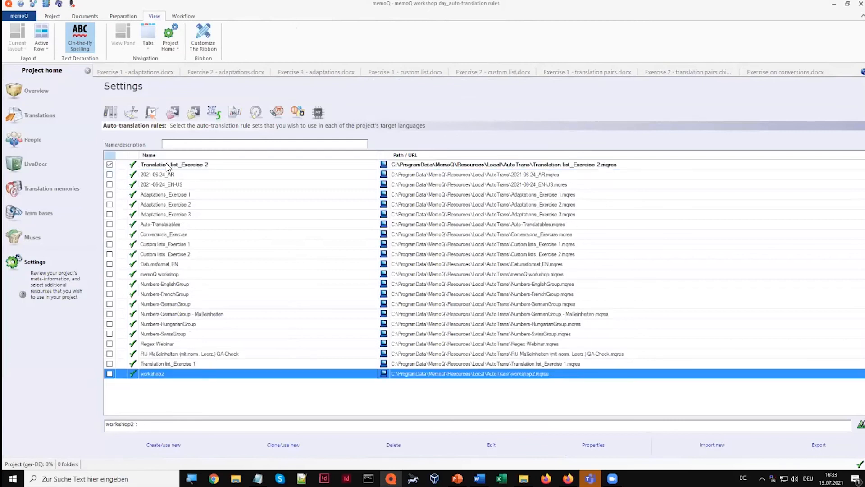
Open the Translation list_Exercise 2 rule set and review the translation pairs in its #ZHmeasurement# and #legalterms# lists
left_click(181, 165)
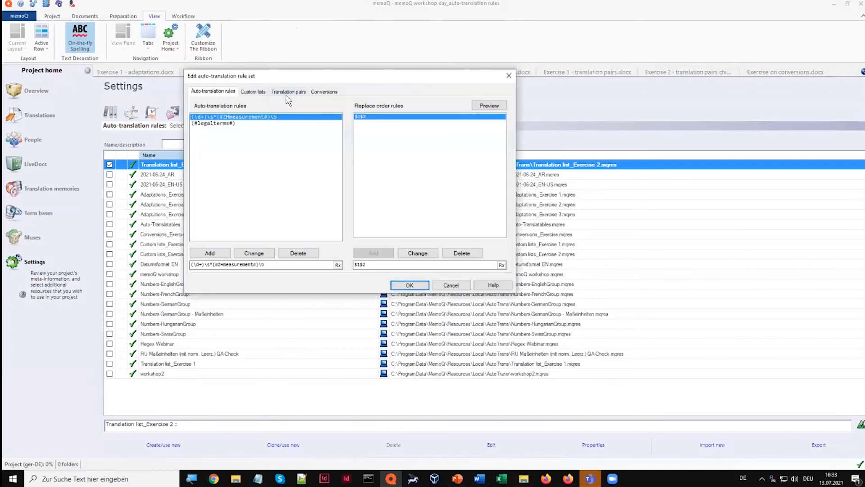
left_click(288, 92)
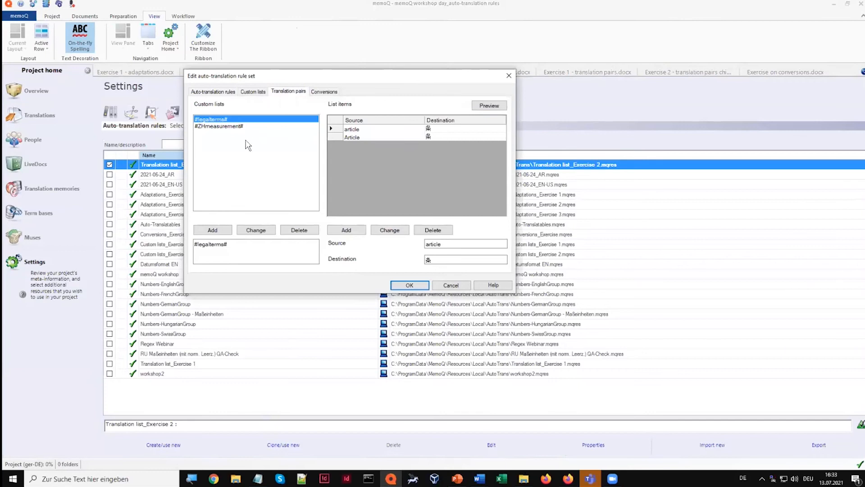
left_click(211, 127)
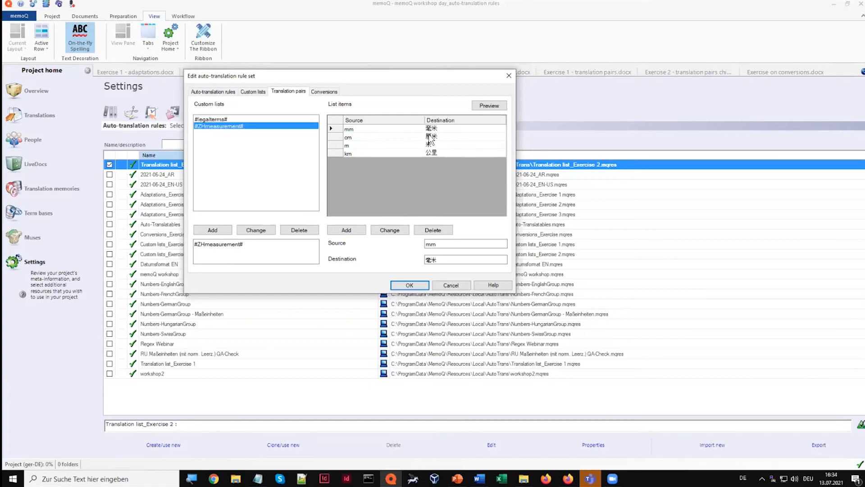
left_click(218, 120)
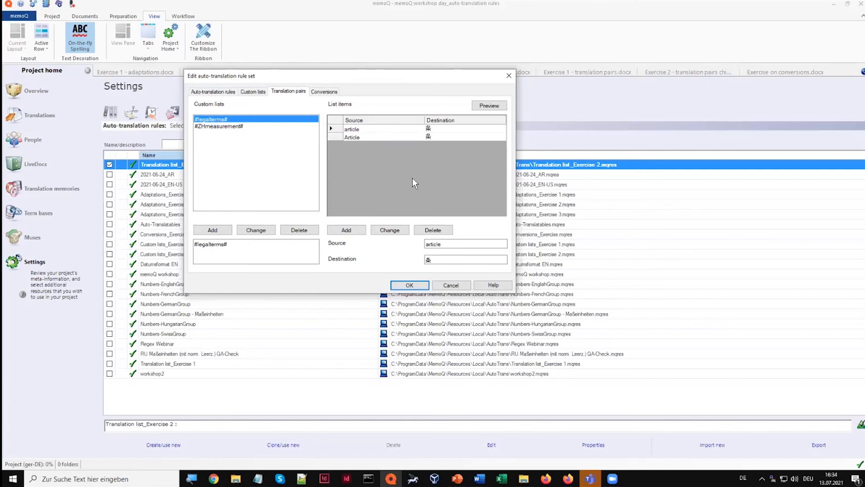
Review the measurement and legal terms rules with their replace order rules, and close the rule set
left_click(209, 92)
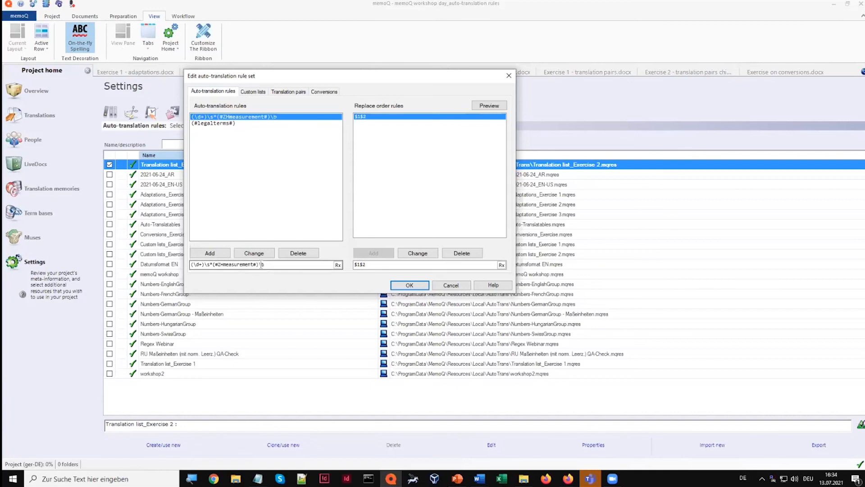
left_click(275, 265)
left_click(228, 124)
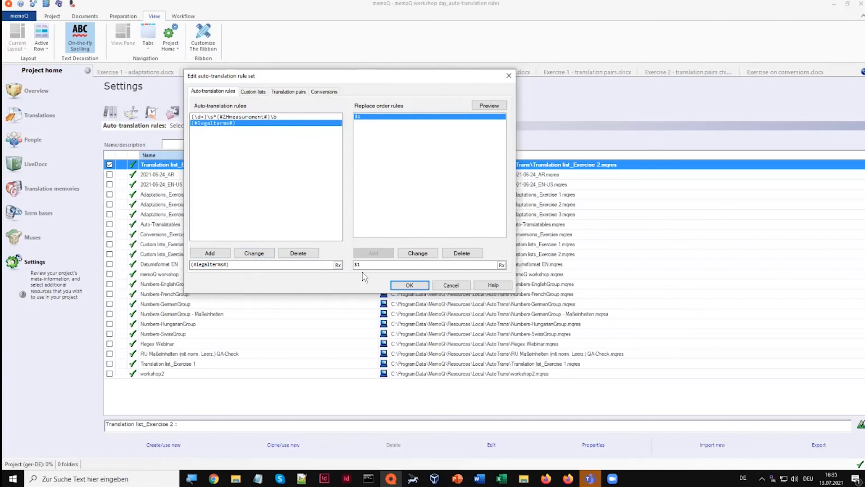
left_click(409, 285)
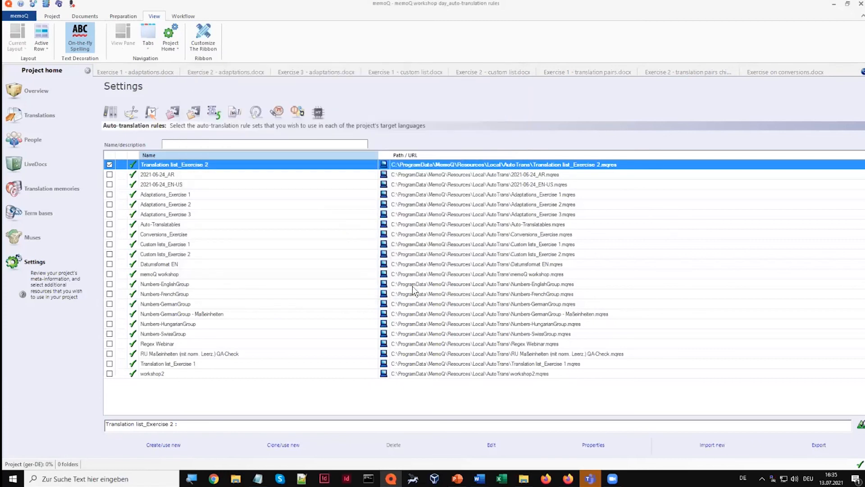
Check the translation results for the measurement sentence and the legal article sentence in the Exercise 2 translation pairs document
left_click(680, 71)
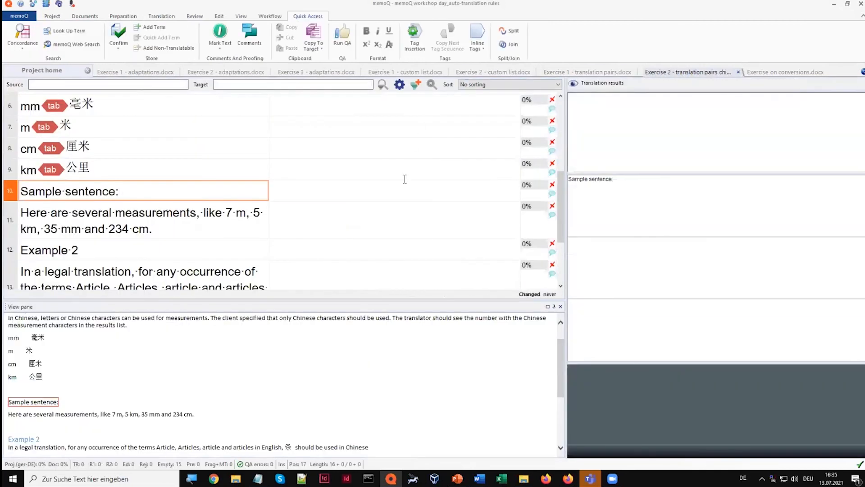
left_click(379, 216)
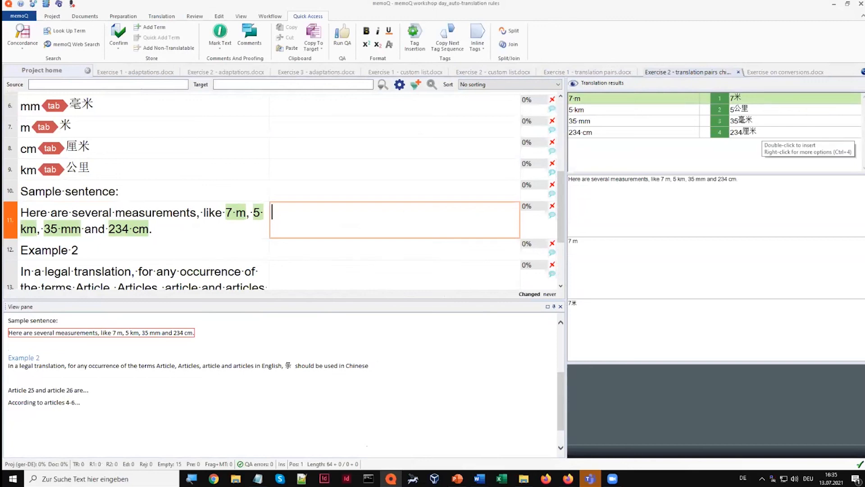
left_click(322, 272)
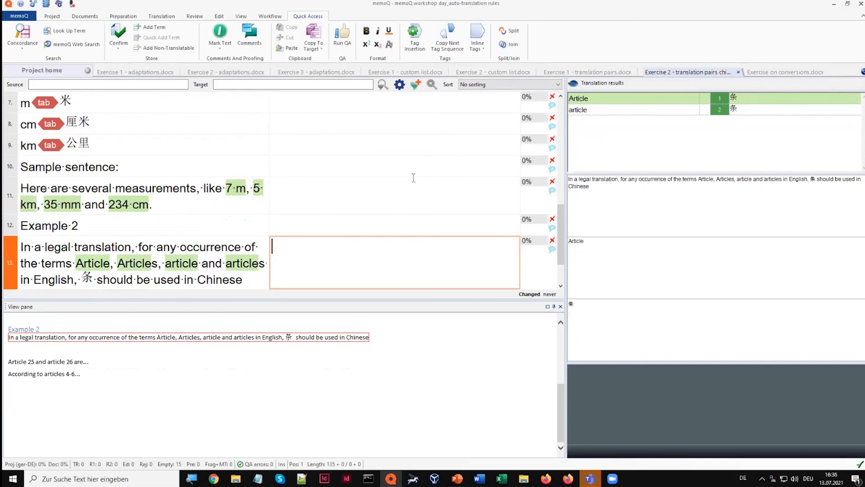
Bring up the auto-translation suggestions in the target of the measurement sentence and dismiss them without inserting any
left_click(324, 200)
type("7 m")
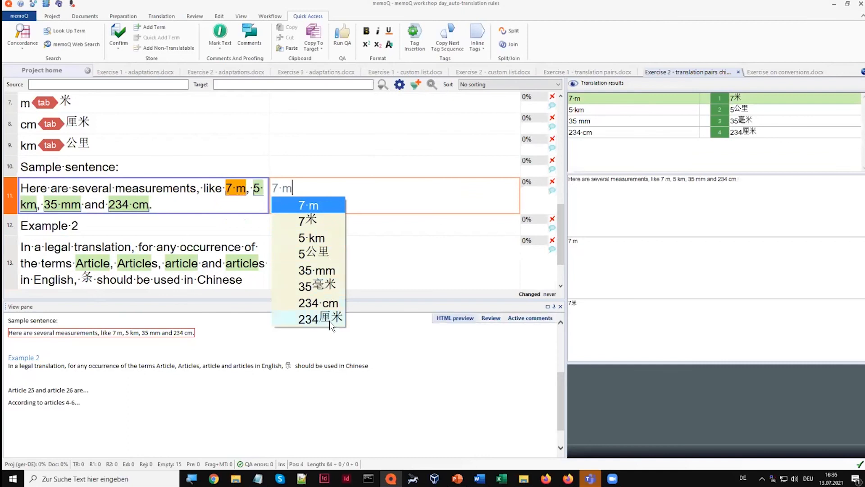
left_click(364, 193)
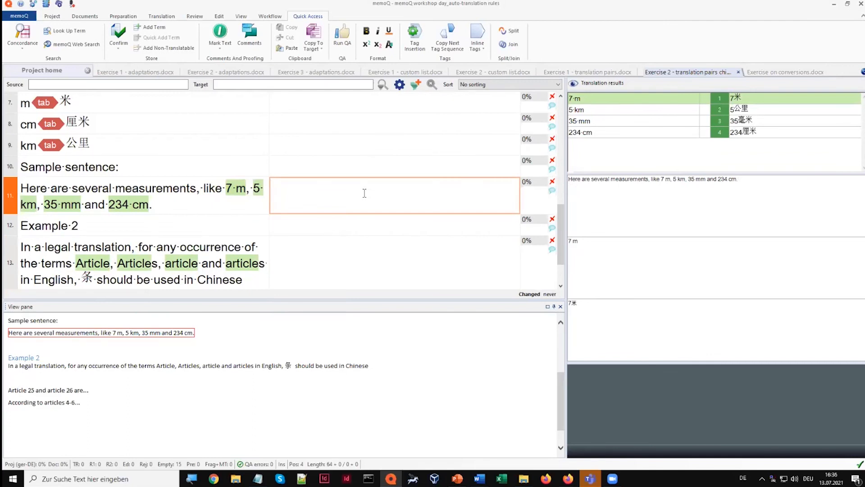
Examine the options for populating number-only segments, including auto-translatables, and close them without running the command
left_click(122, 18)
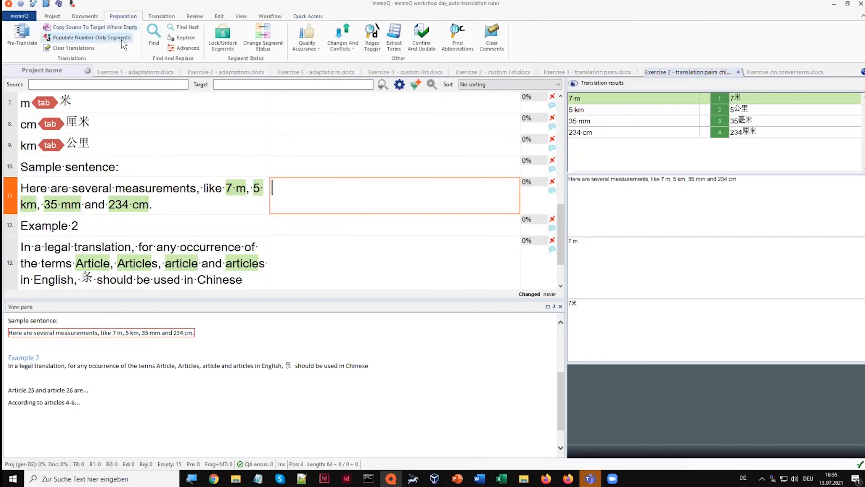
left_click(122, 39)
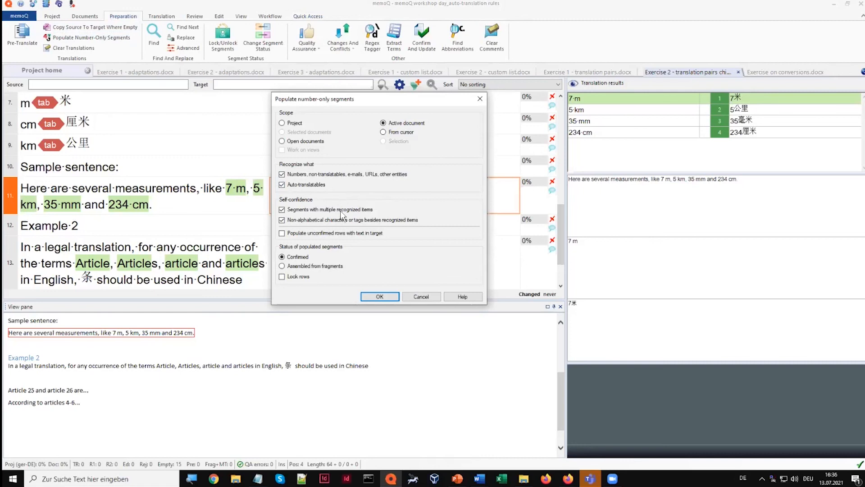
left_click(422, 297)
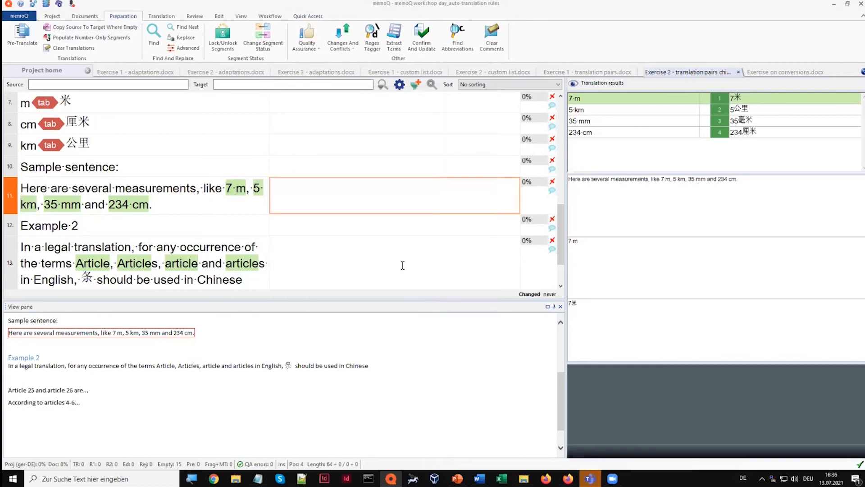
Examine the Pre-Translate options and the matches included in fragment assembly, and cancel without pre-translating
left_click(30, 49)
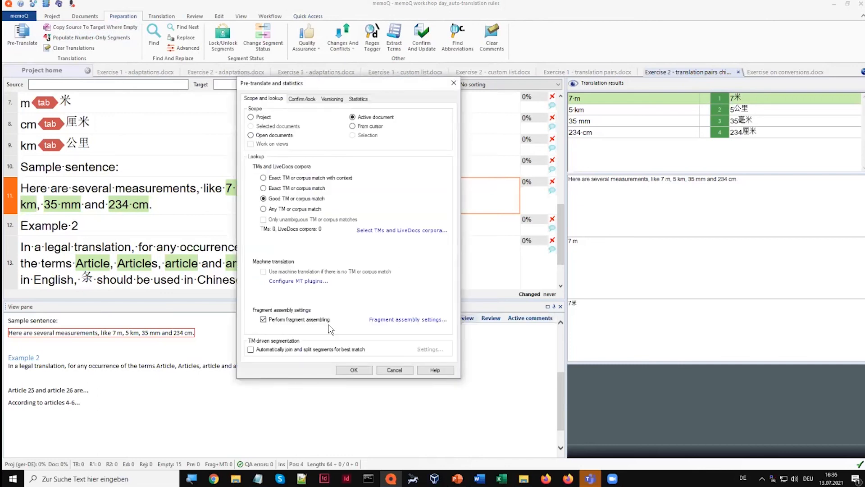
left_click(425, 319)
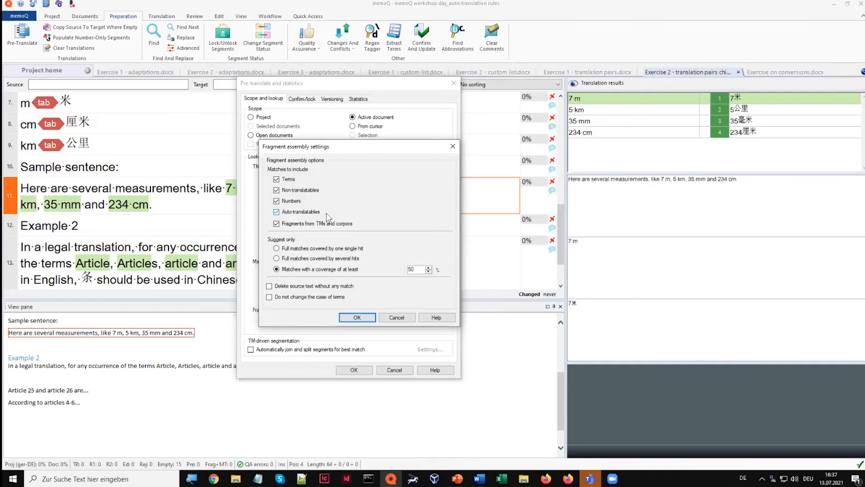
left_click(394, 318)
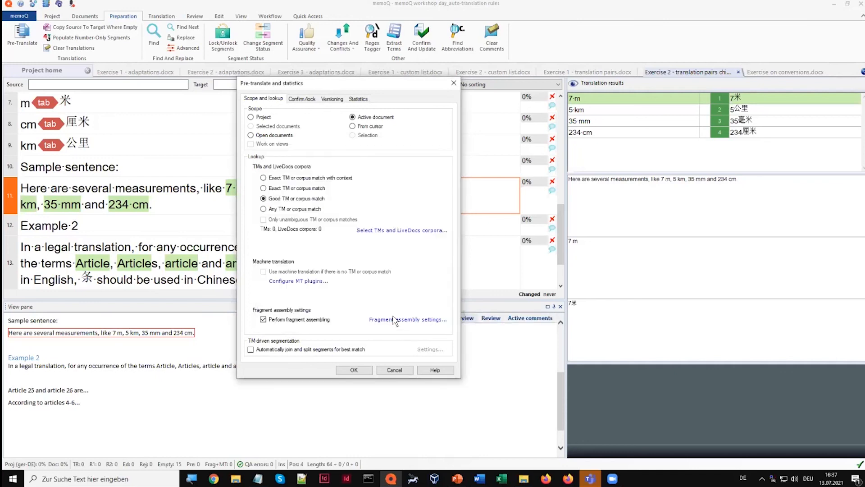
left_click(395, 370)
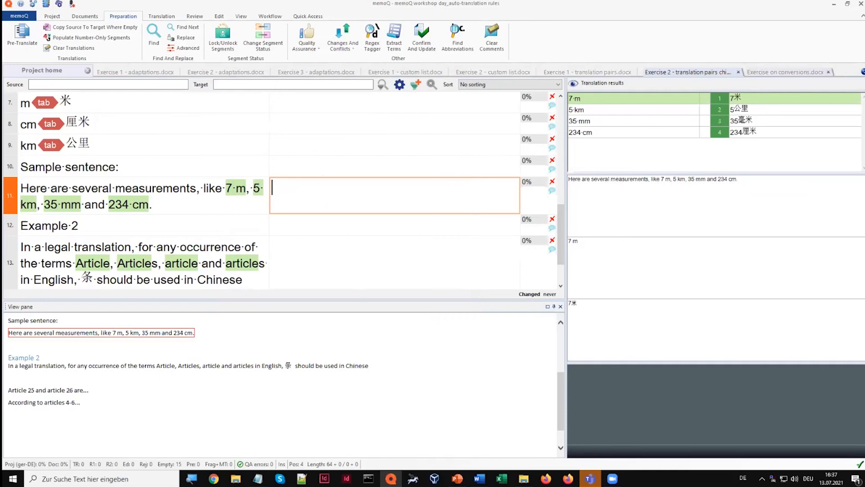
Look at Exercise on conversions.docx, then enable Conversions_Exercise, disable Translation list_Exercise 2, and select the conversions rule set
left_click(785, 72)
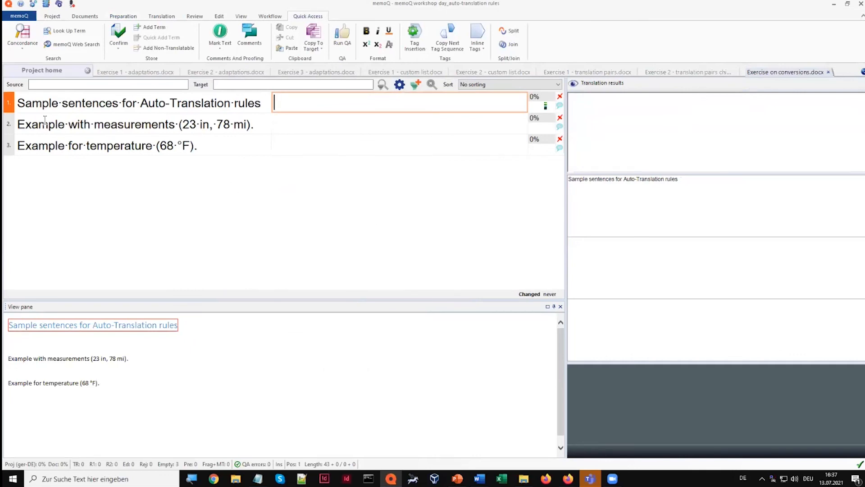
left_click(36, 72)
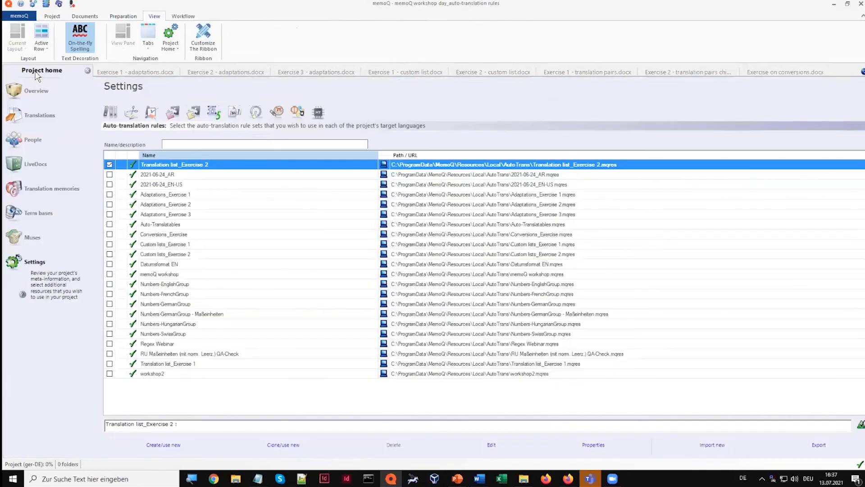
left_click(214, 118)
left_click(109, 234)
left_click(109, 175)
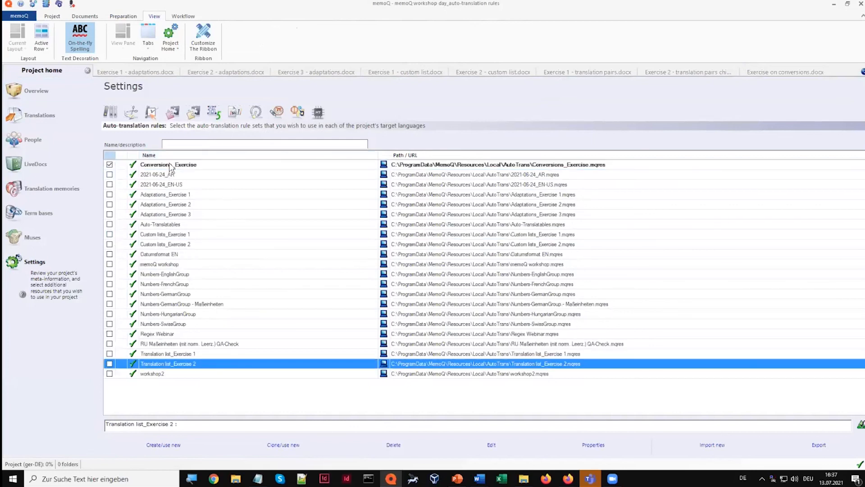
left_click(189, 168)
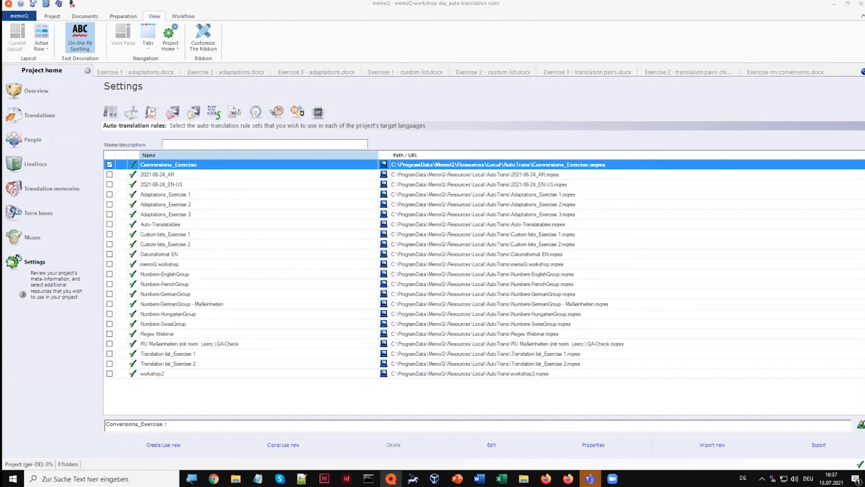
Review the conversion rules of Conversions_Exercise, inspect the °C to °F rule's settings, and cancel without changes
left_click(360, 129)
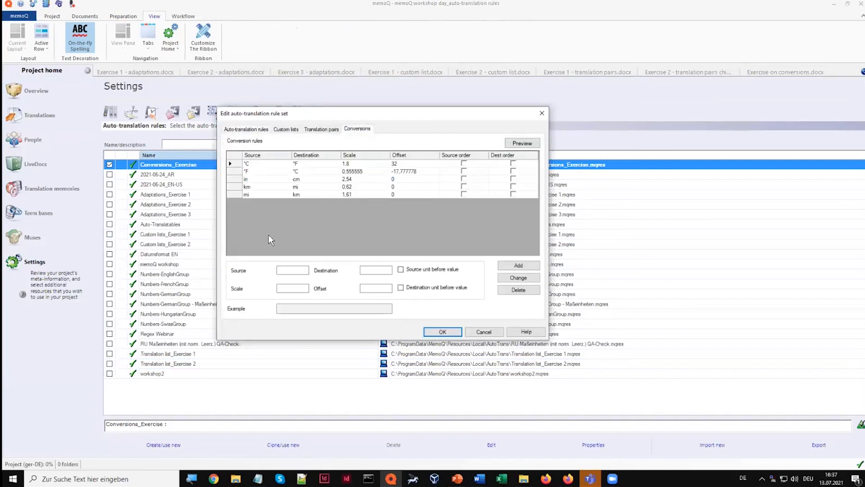
left_click(265, 164)
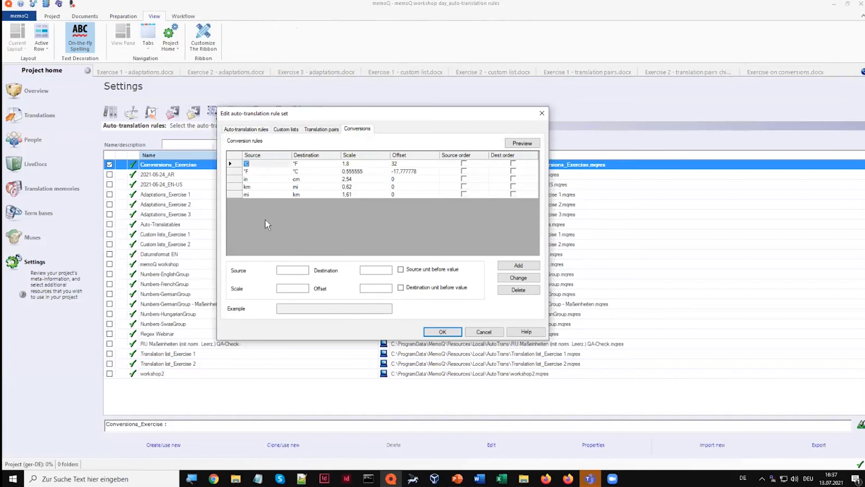
left_click(236, 164)
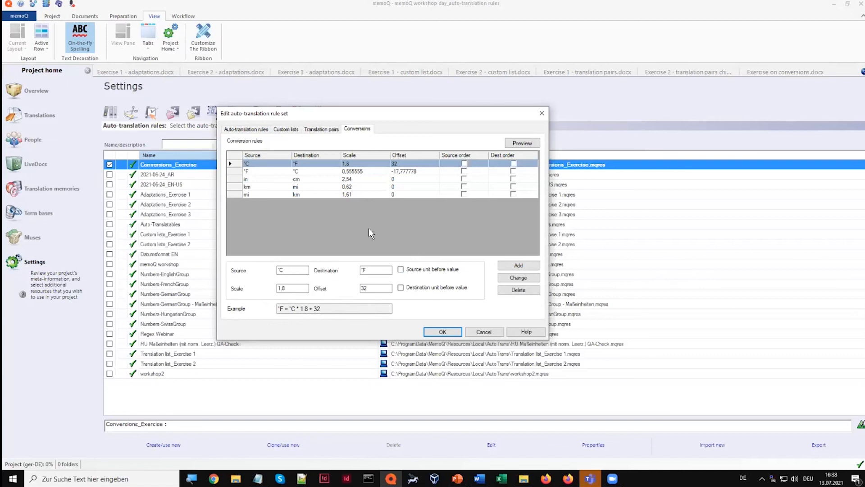
left_click(484, 333)
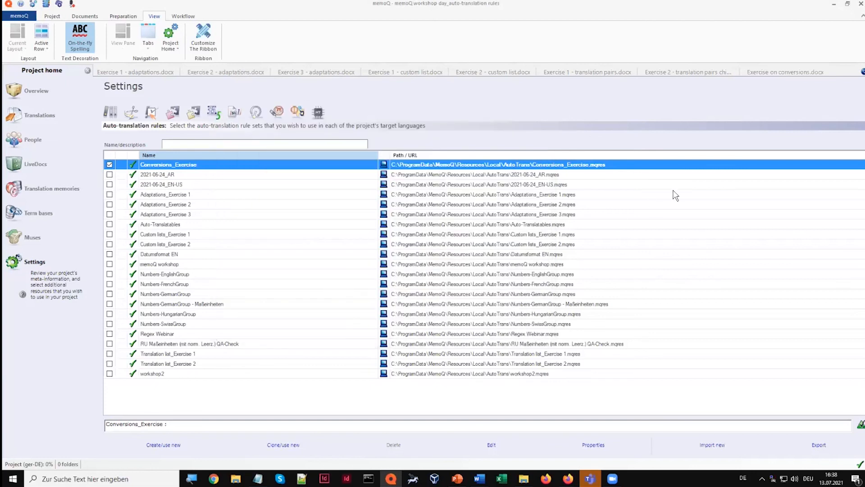
Check the conversion suggestions for the measurement and temperature segments in Exercise on conversions.docx
left_click(785, 72)
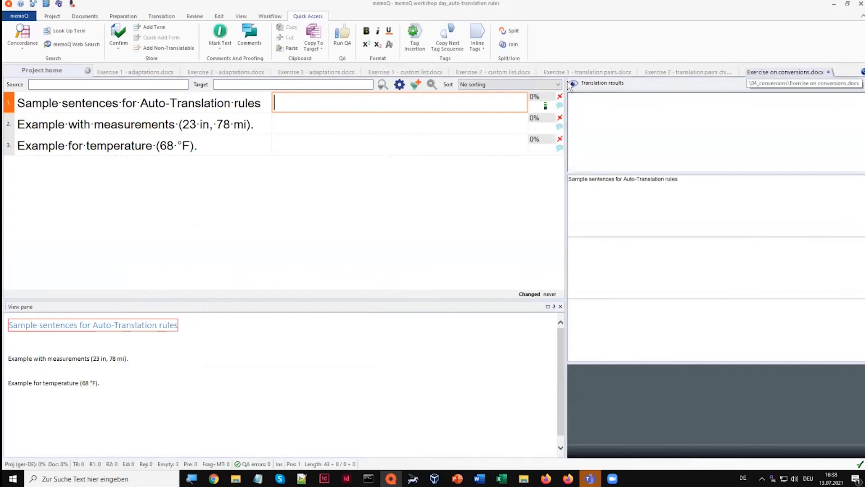
left_click(369, 121)
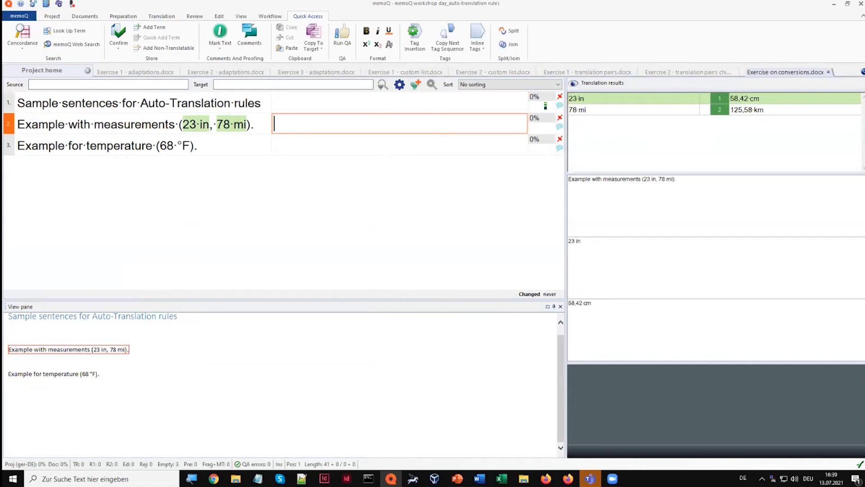
left_click(444, 146)
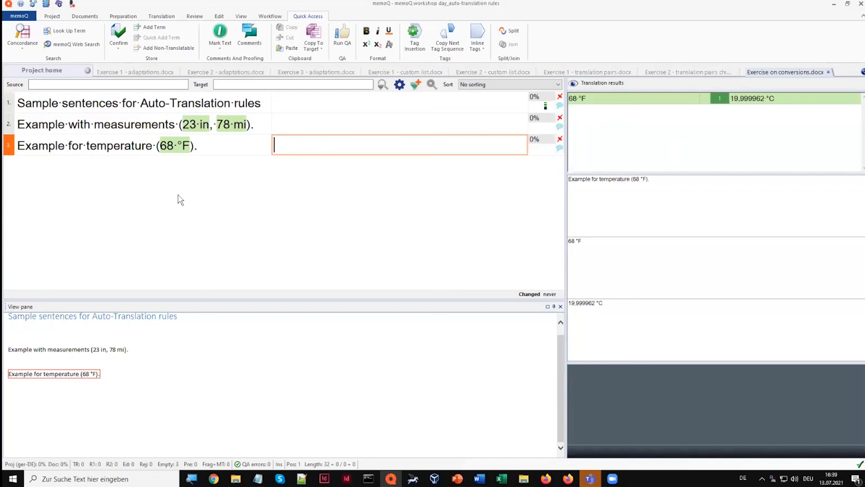
Examine the auto-translatables check in the project's Auto-Translatables Check QA settings and cancel without changes
left_click(42, 71)
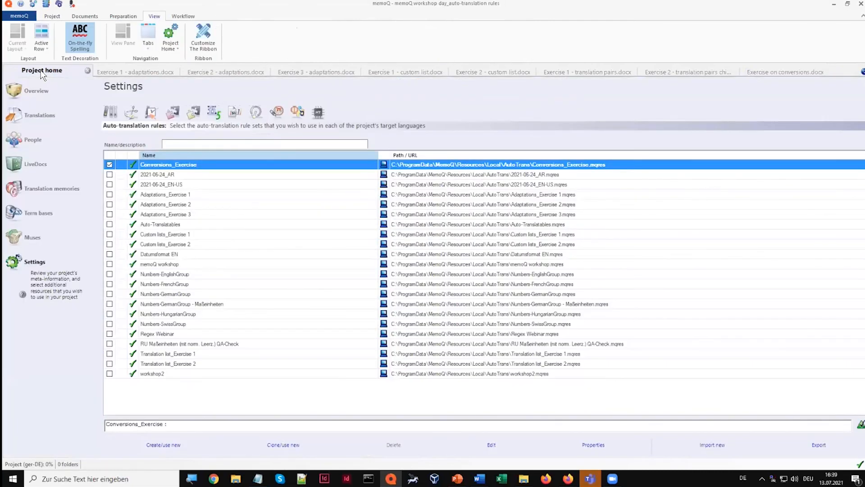
left_click(152, 113)
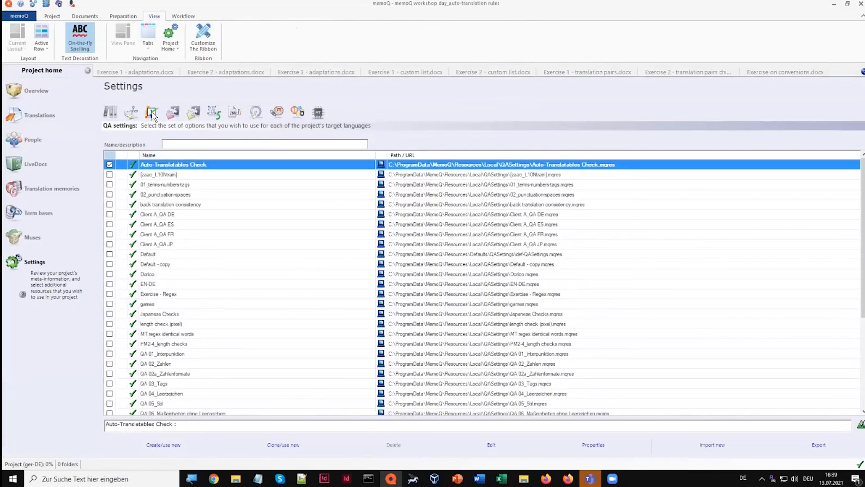
double_click(175, 166)
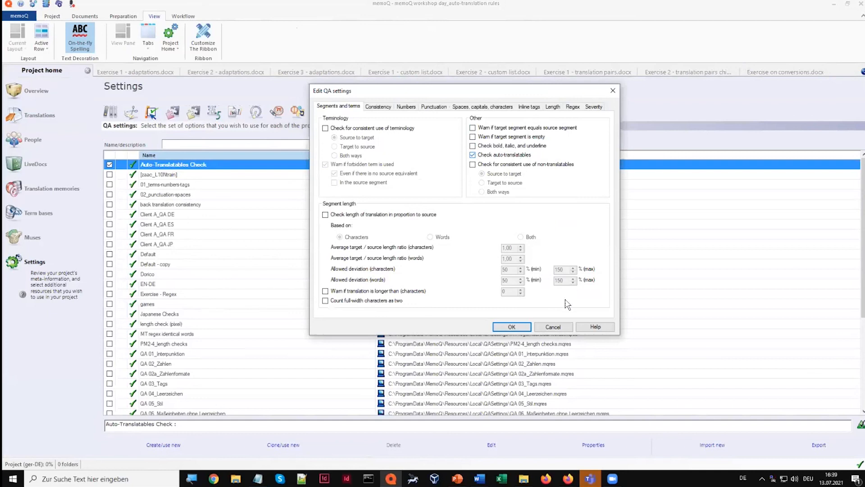
left_click(558, 327)
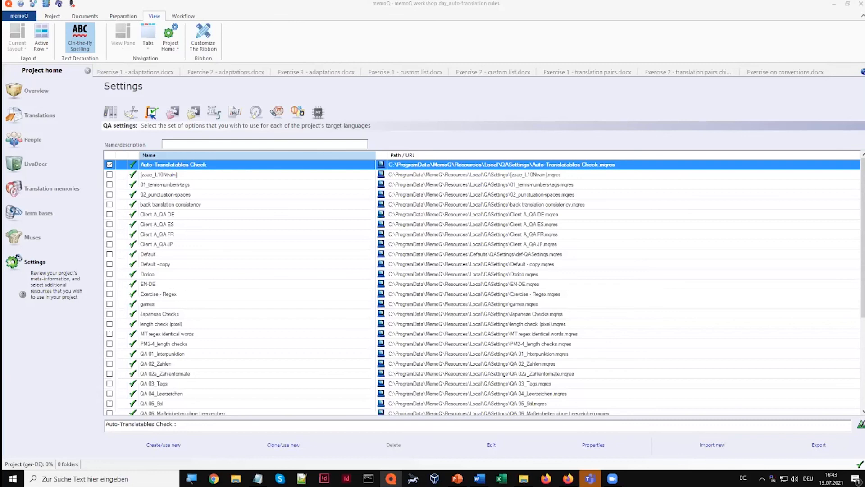
Open the Regex Assistant from the Conversions_Exercise rule set and load the "ending HTML tags" expression from the Regex library
left_click(215, 117)
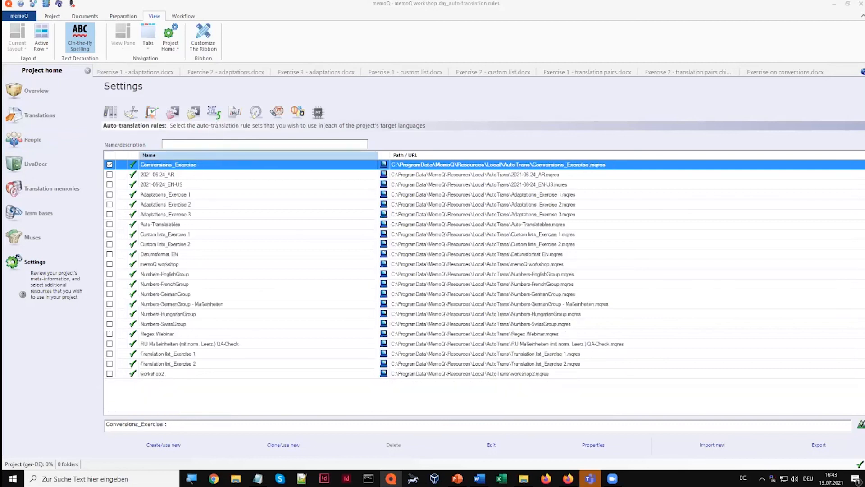
left_click(491, 445)
left_click(343, 236)
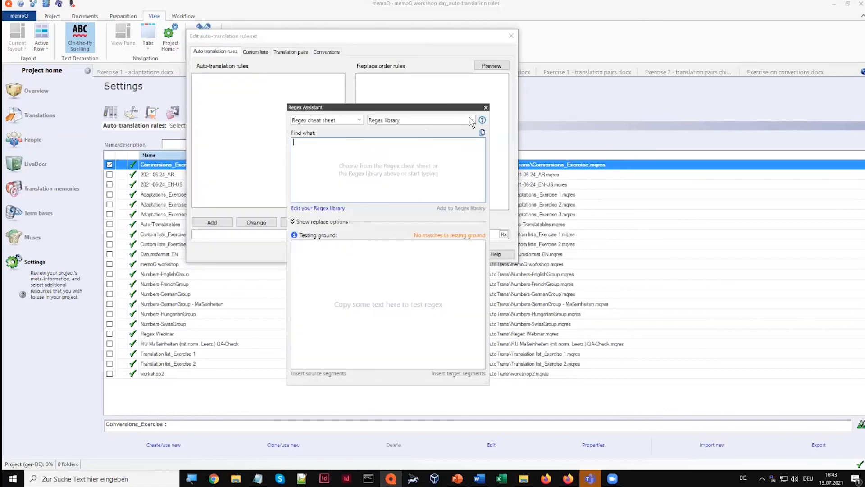
left_click(471, 120)
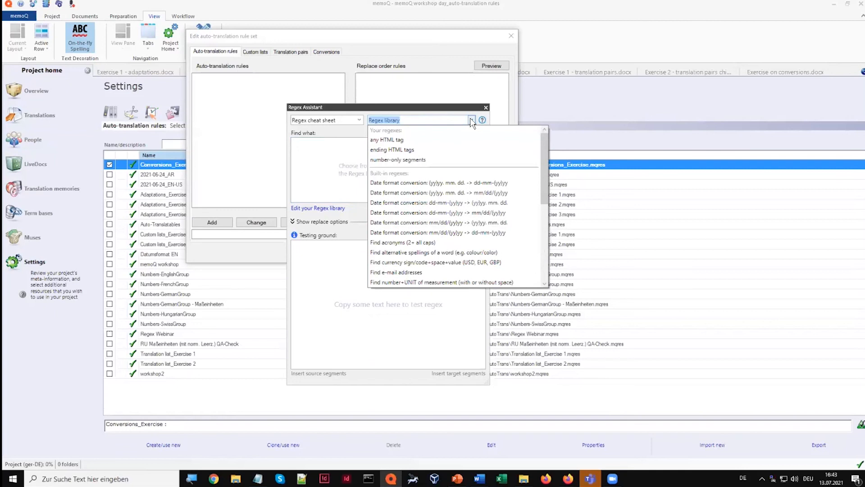
left_click(471, 120)
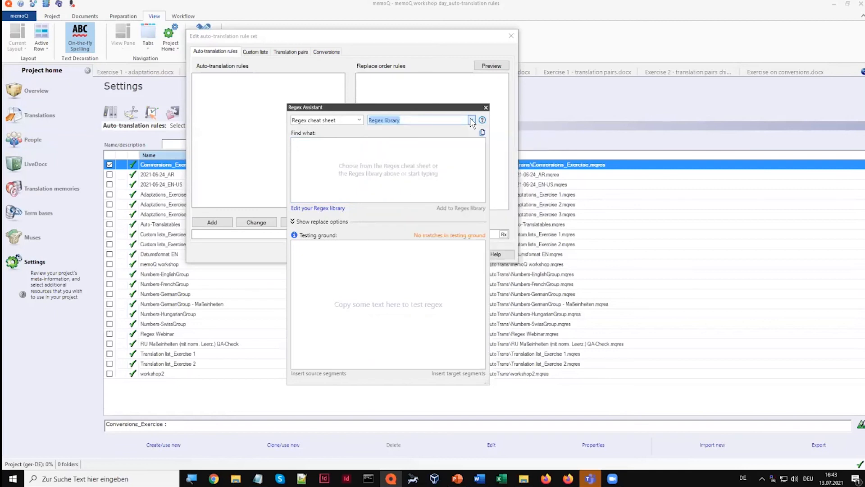
left_click(471, 121)
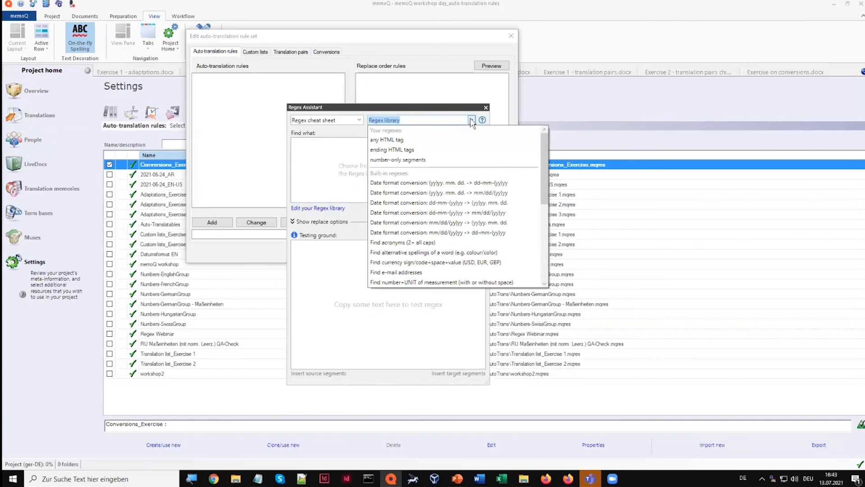
left_click(415, 150)
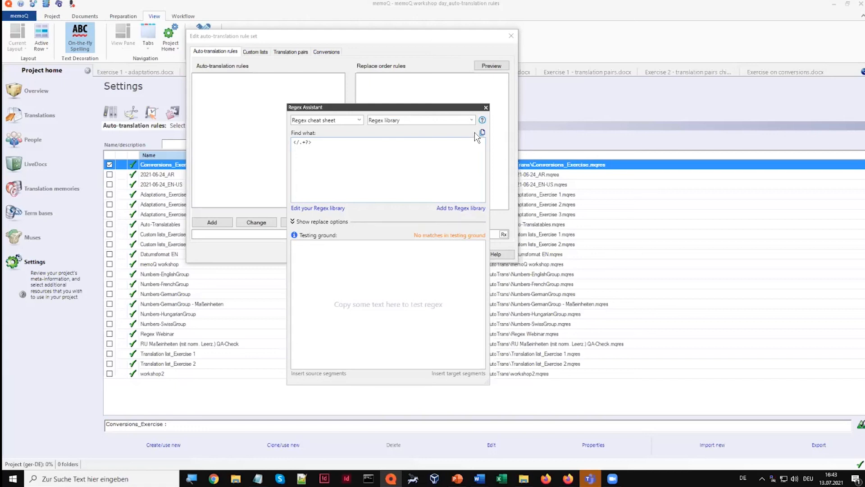
Look through the Regex library entries again and close the Regex Assistant without adding a rule
left_click(471, 120)
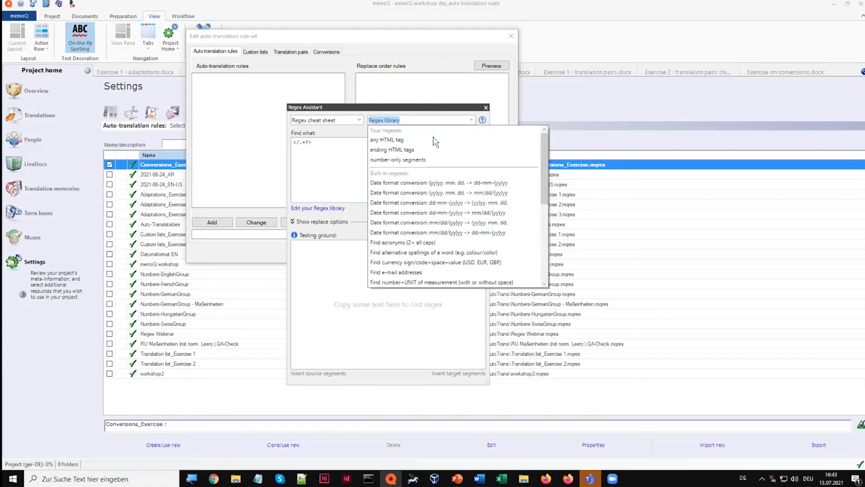
left_click(333, 184)
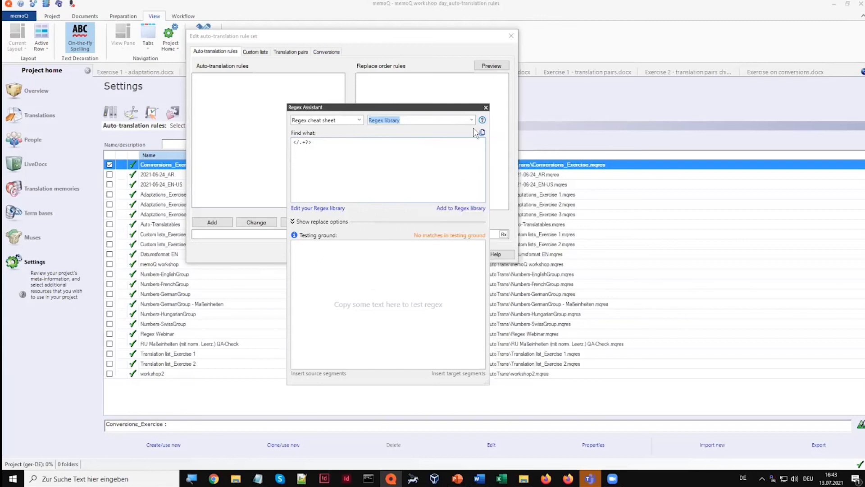
left_click(486, 108)
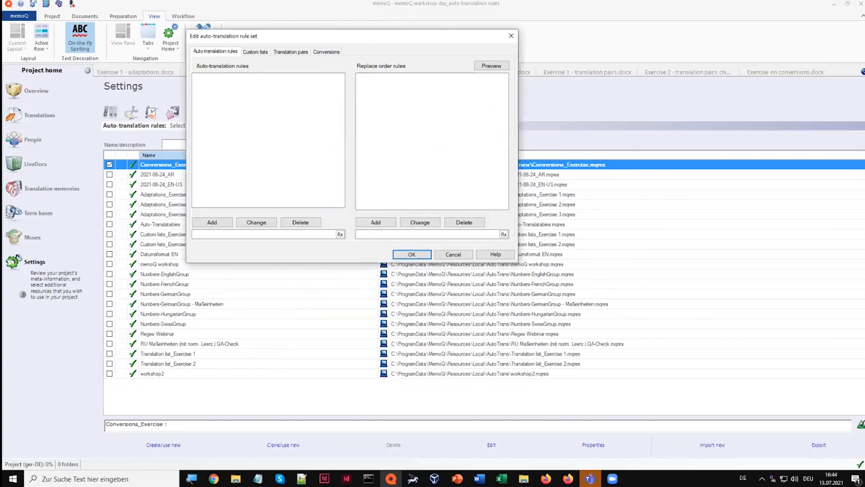